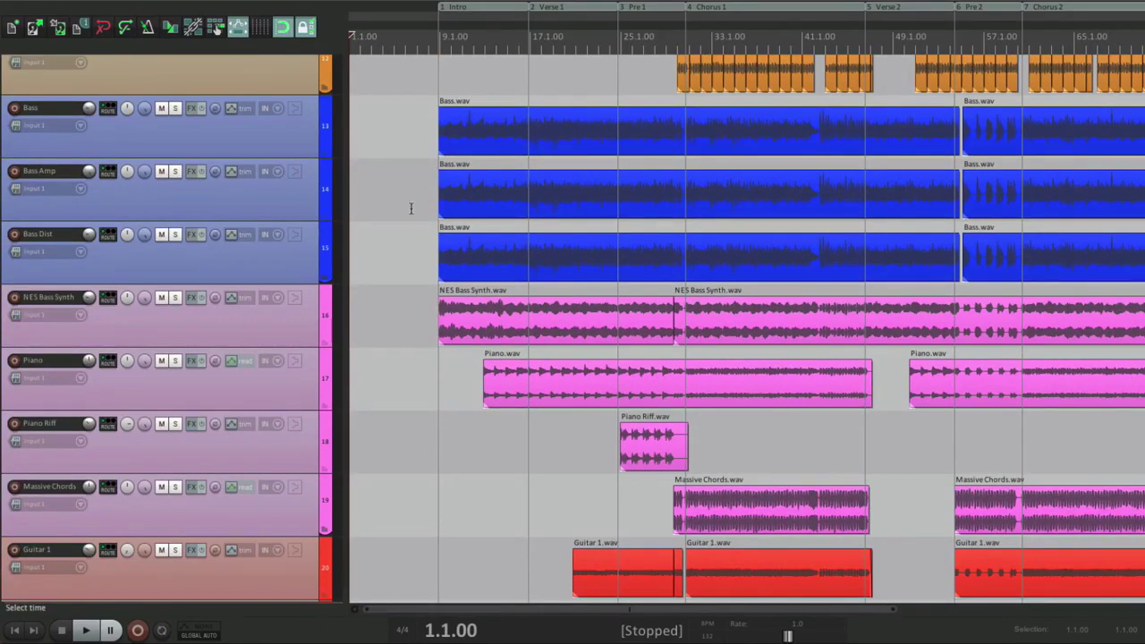
Look through the project's tracks from the bass down to the harmony vocals and back up to the drums.
{"action": "scroll", "coordinate": [411, 211], "scroll_direction": "down", "scroll_amount": 3}
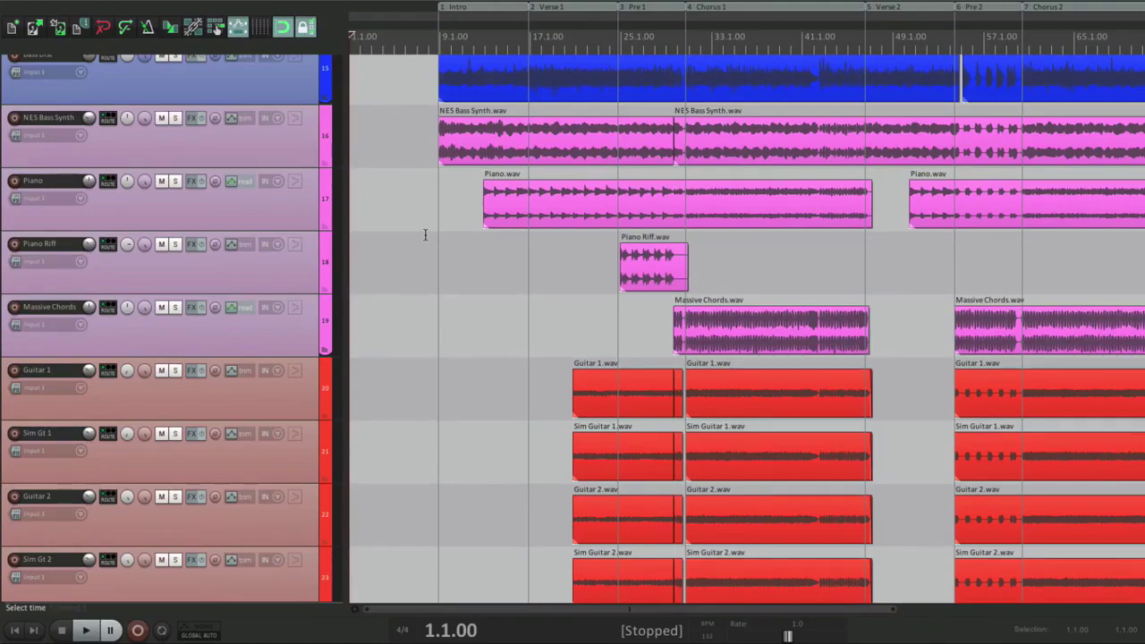
{"action": "scroll", "coordinate": [425, 235], "scroll_direction": "down", "scroll_amount": 5}
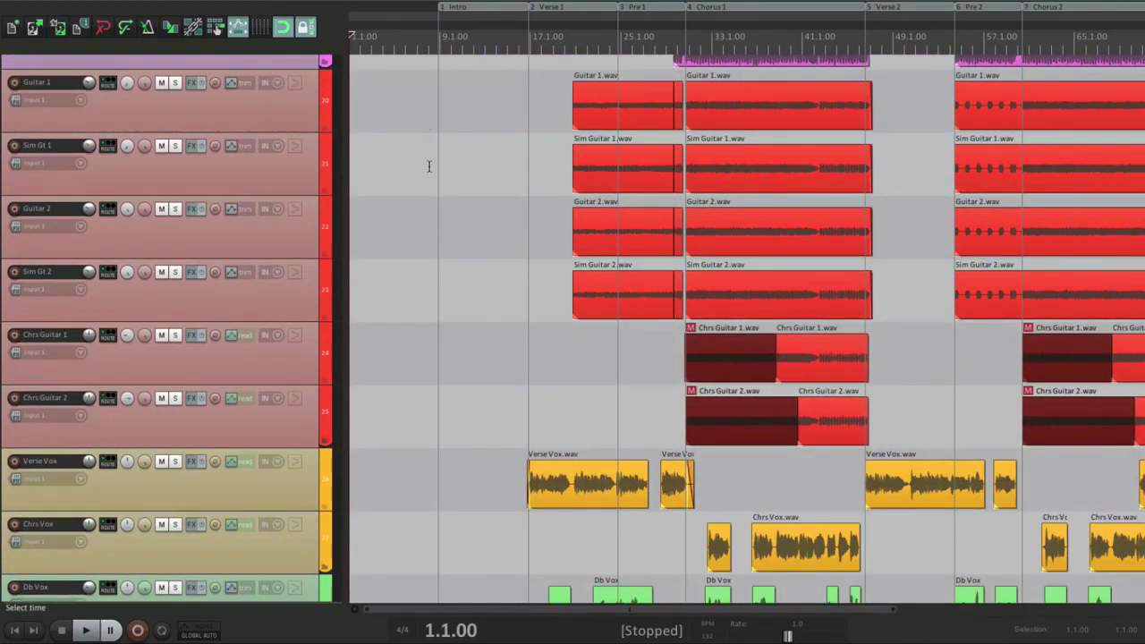
{"action": "scroll", "coordinate": [428, 166], "scroll_direction": "down", "scroll_amount": 6}
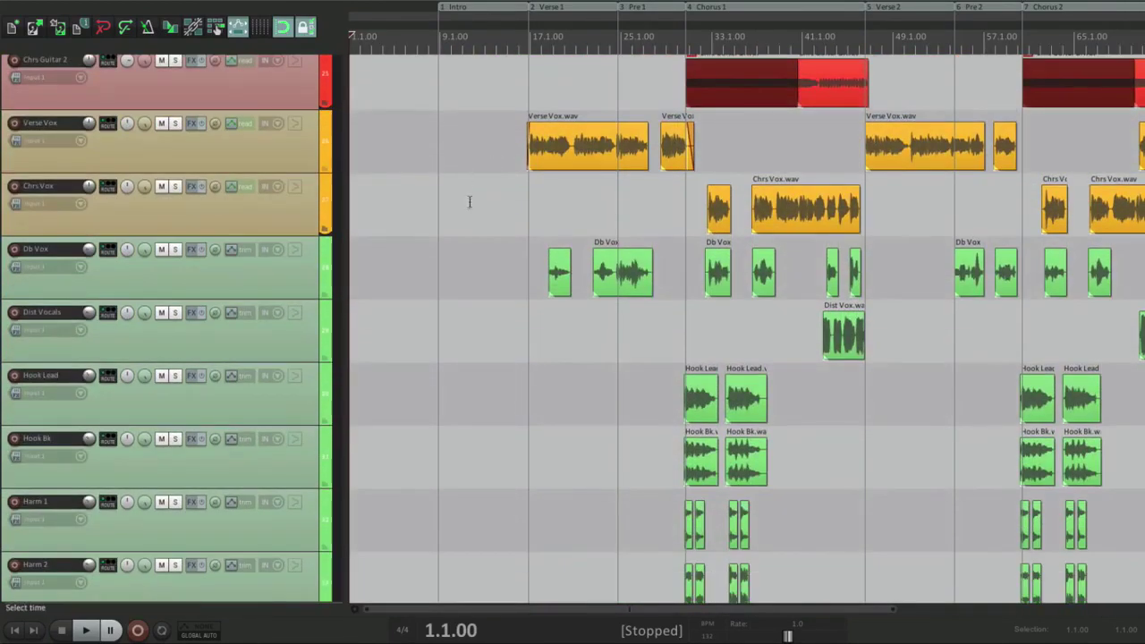
{"action": "scroll", "coordinate": [468, 205], "scroll_direction": "down", "scroll_amount": 2}
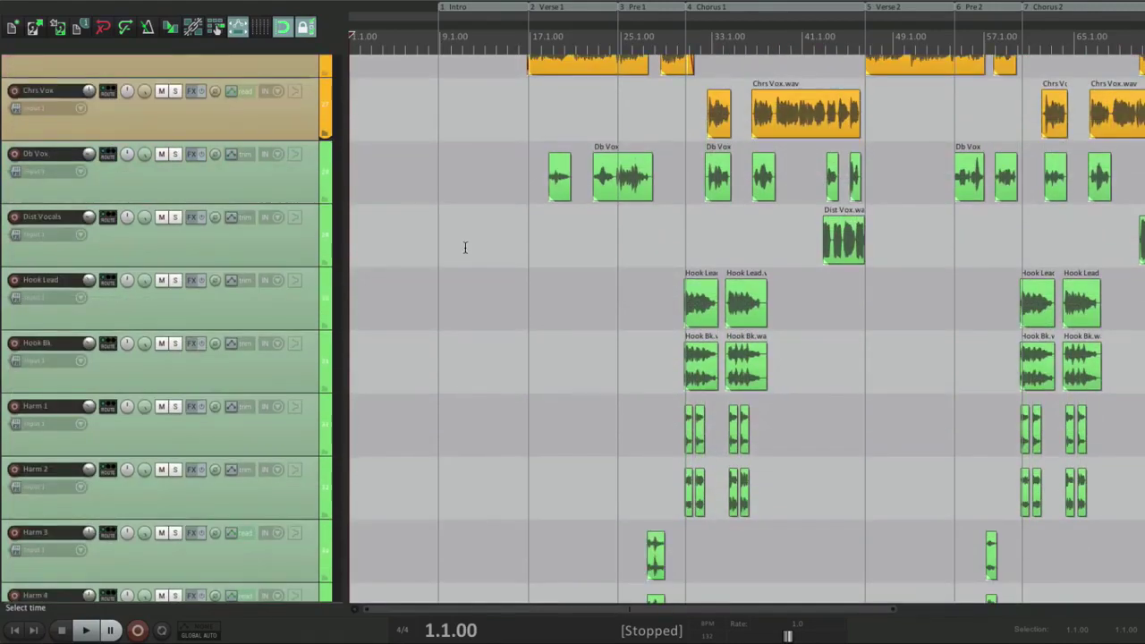
{"action": "scroll", "coordinate": [464, 248], "scroll_direction": "up", "scroll_amount": 15}
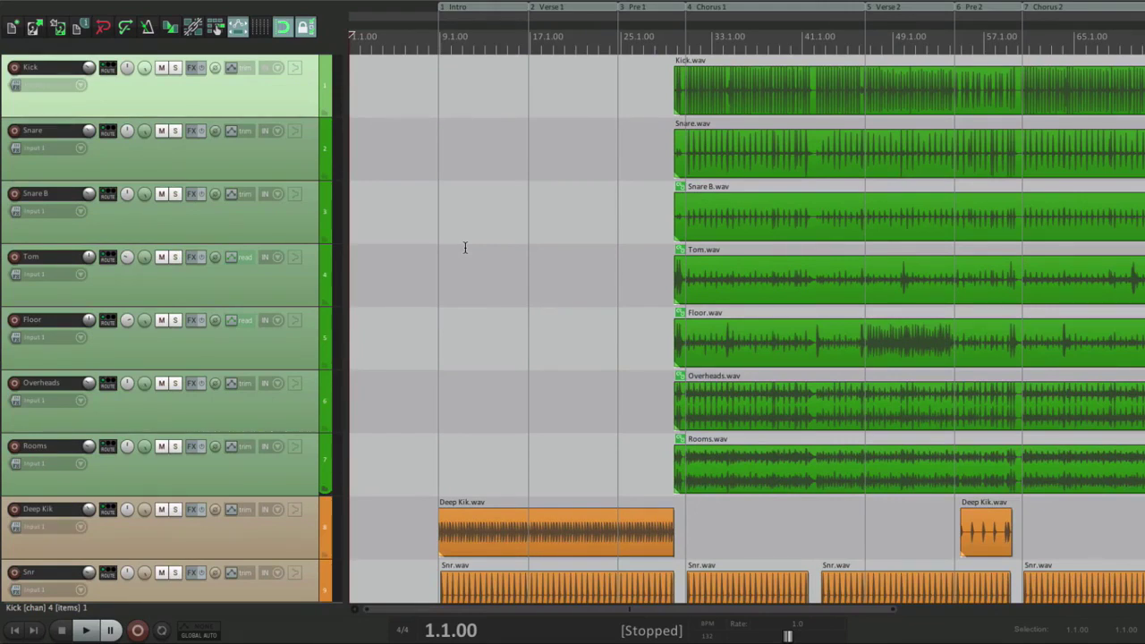
{"action": "left_click", "coordinate": [464, 248]}
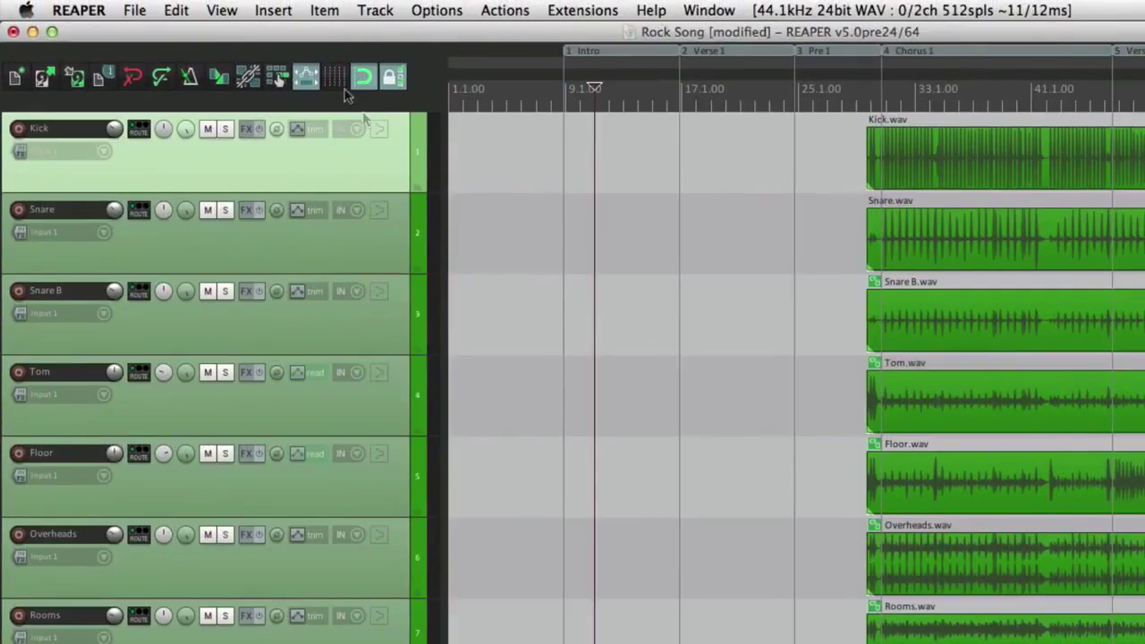
Open the render settings and choose the master mix as source with the entire project as render bounds.
{"action": "left_click", "coordinate": [135, 11]}
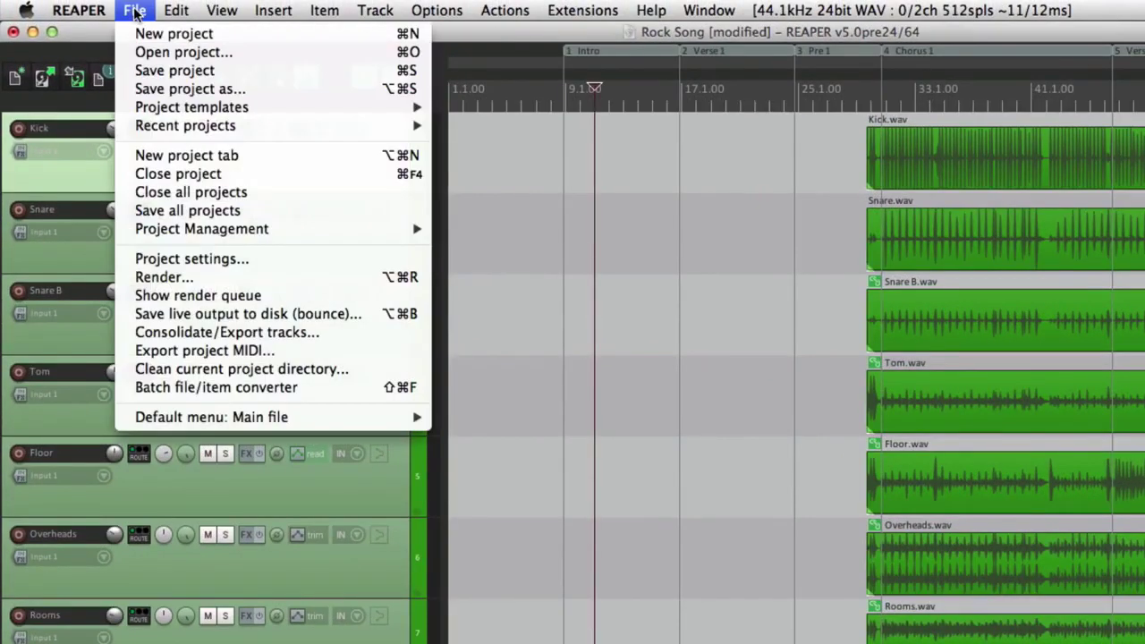
{"action": "left_click", "coordinate": [301, 285]}
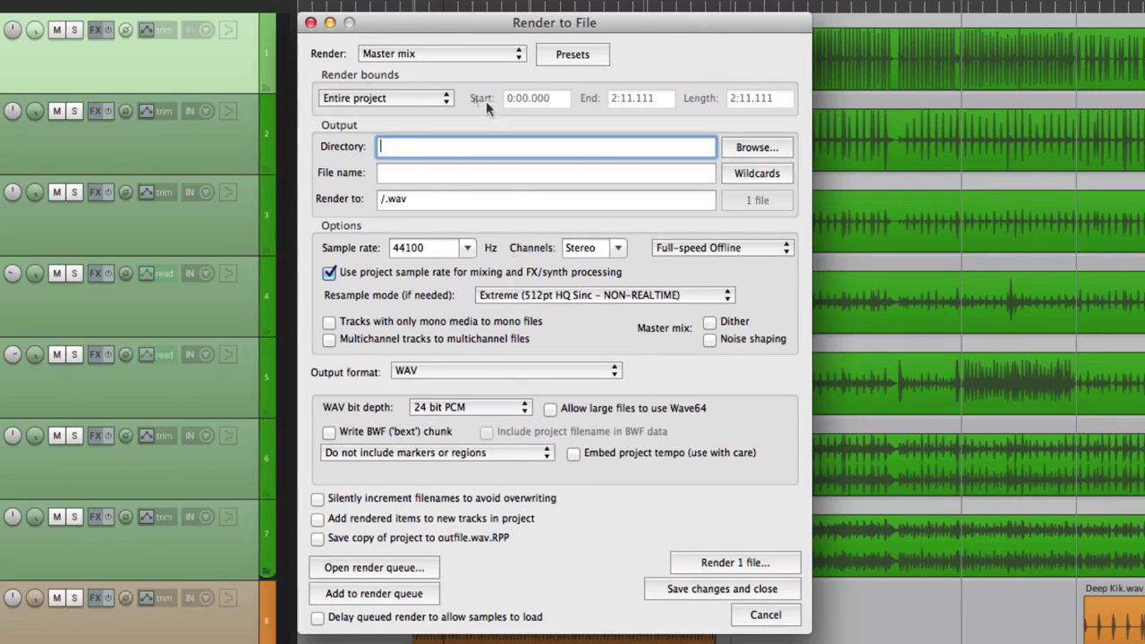
{"action": "left_click", "coordinate": [459, 61]}
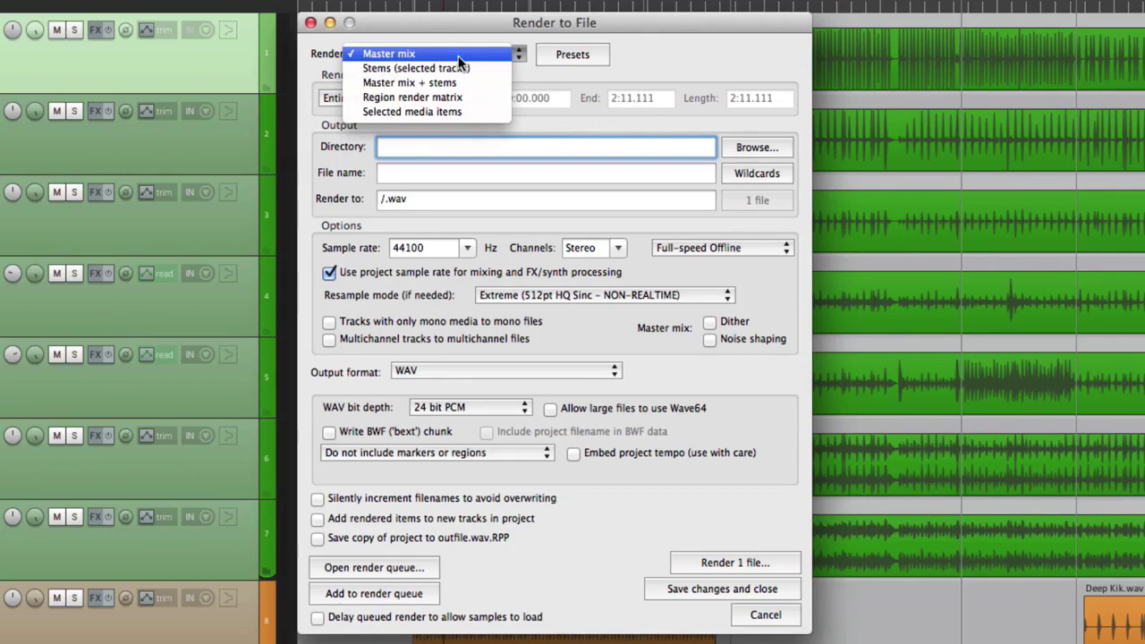
{"action": "left_click", "coordinate": [457, 57]}
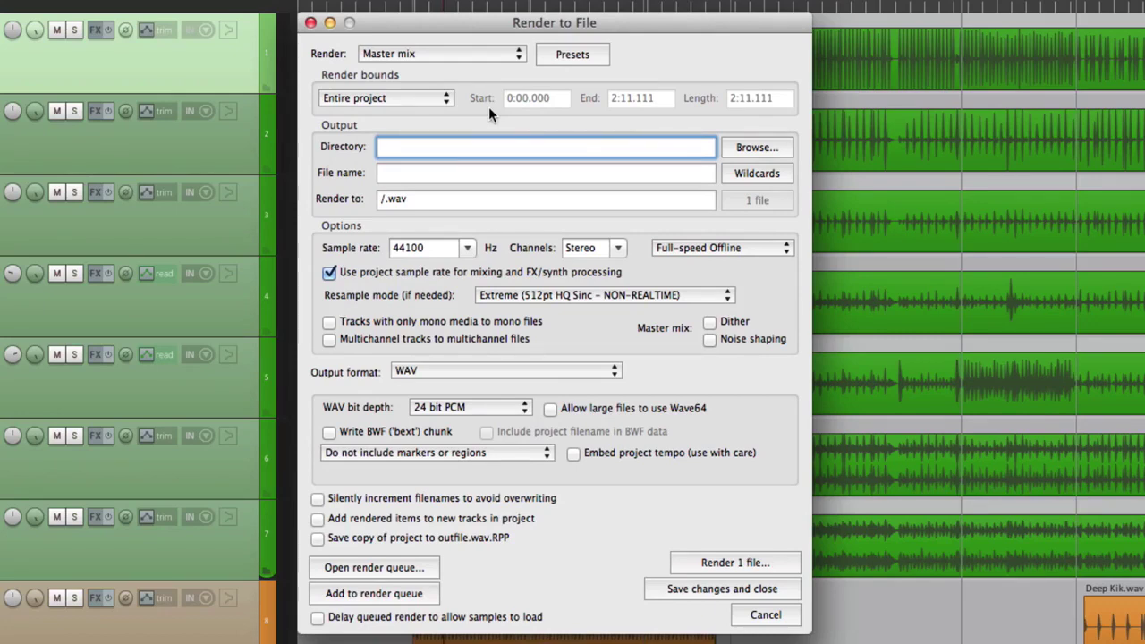
{"action": "left_click", "coordinate": [421, 108]}
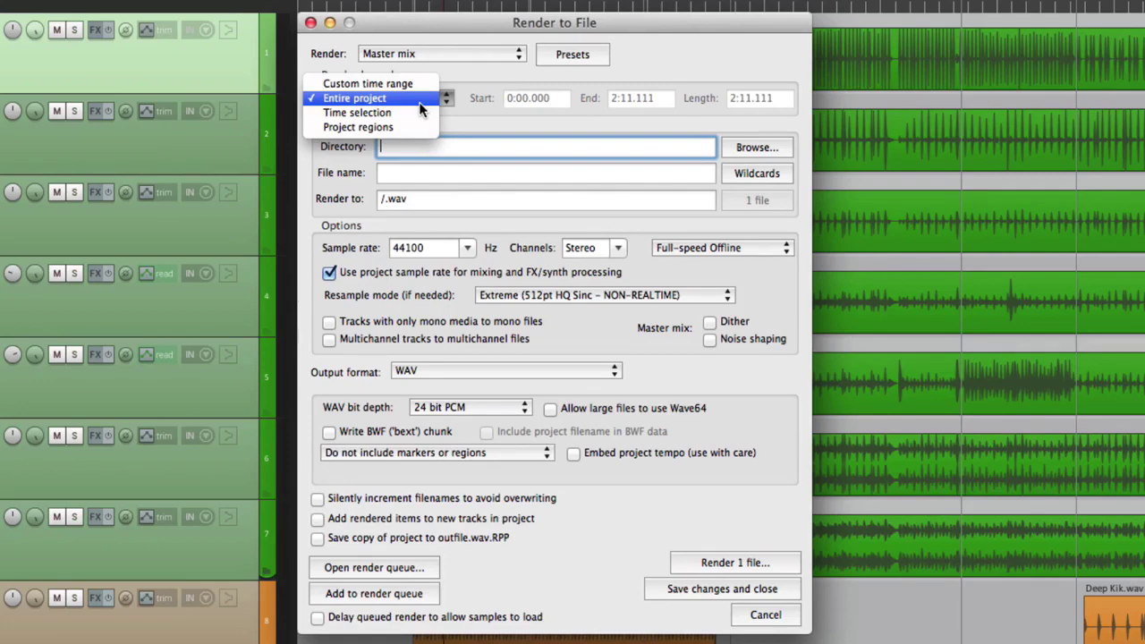
{"action": "left_click", "coordinate": [420, 102]}
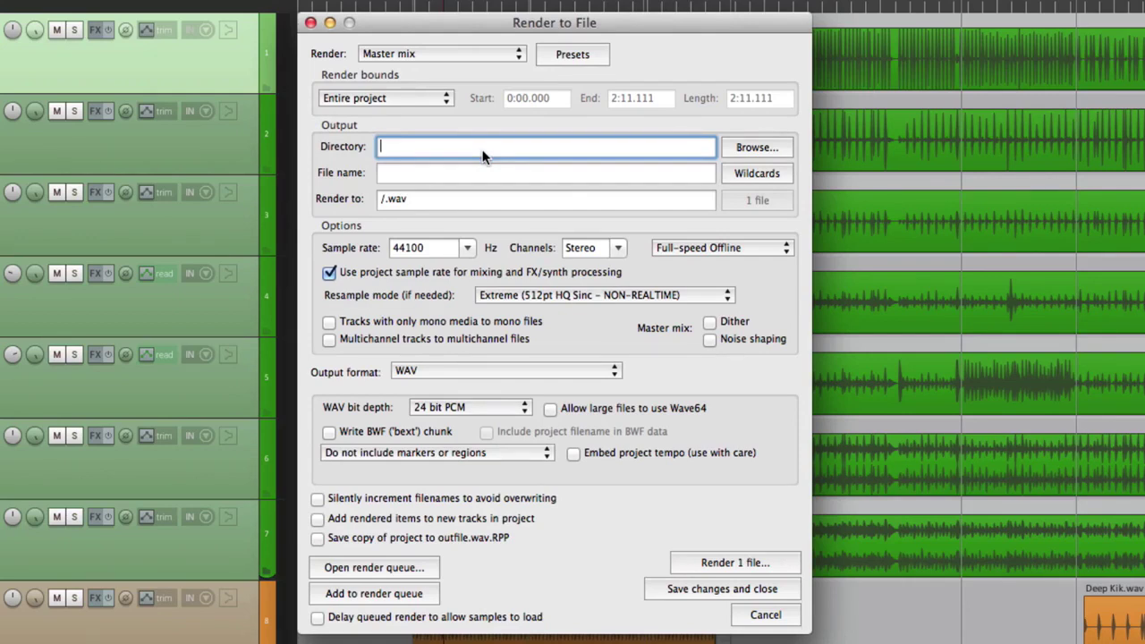
Set the render output directory to Documents/Rendered Files and the file name to "Rock Song - Mix #1".
{"action": "left_click", "coordinate": [729, 151]}
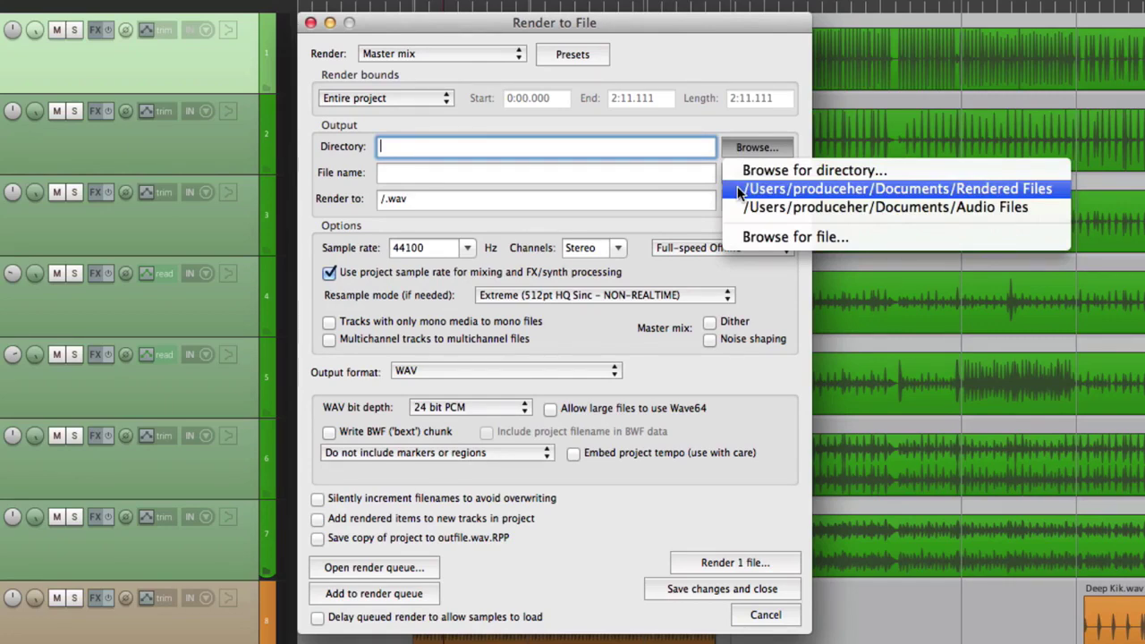
{"action": "left_click", "coordinate": [739, 189]}
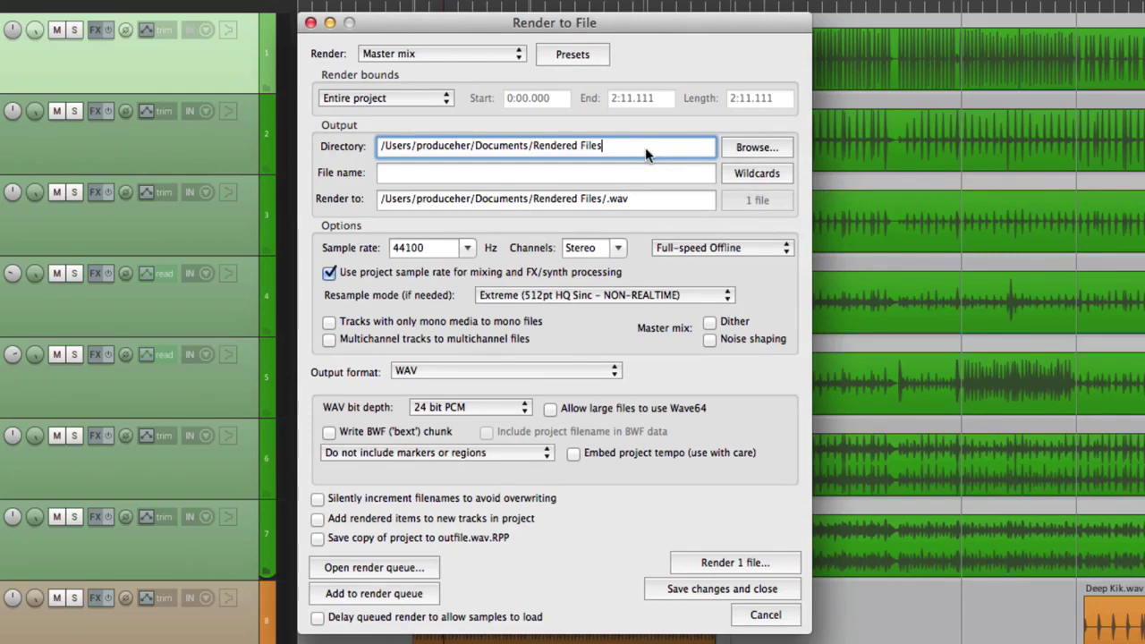
{"action": "left_click", "coordinate": [562, 177]}
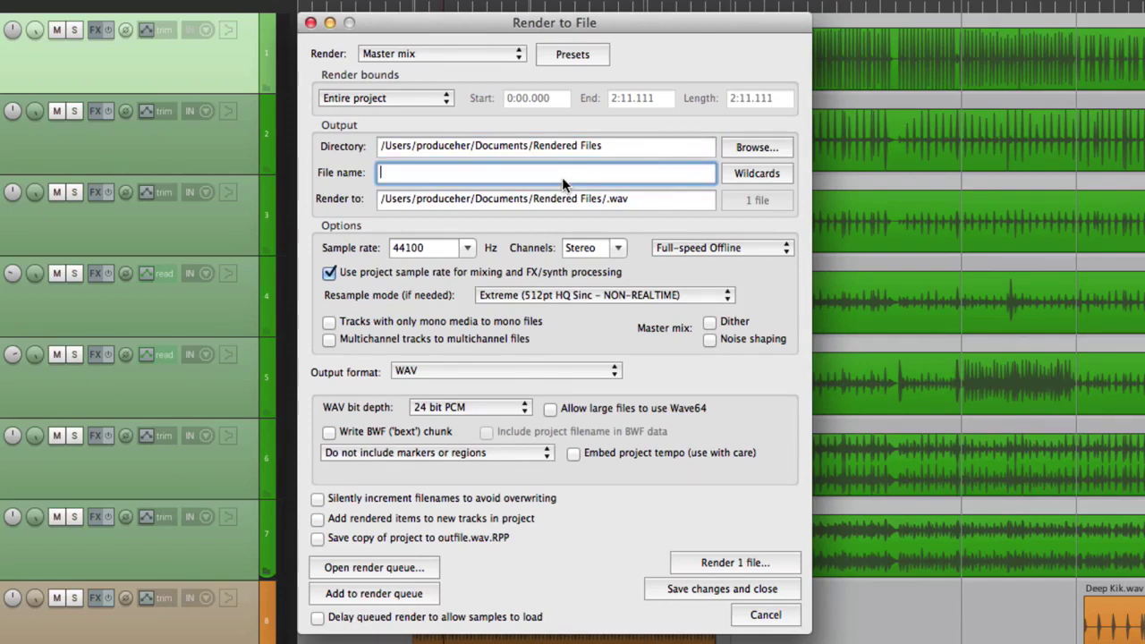
{"action": "type", "text": "Rock Song"}
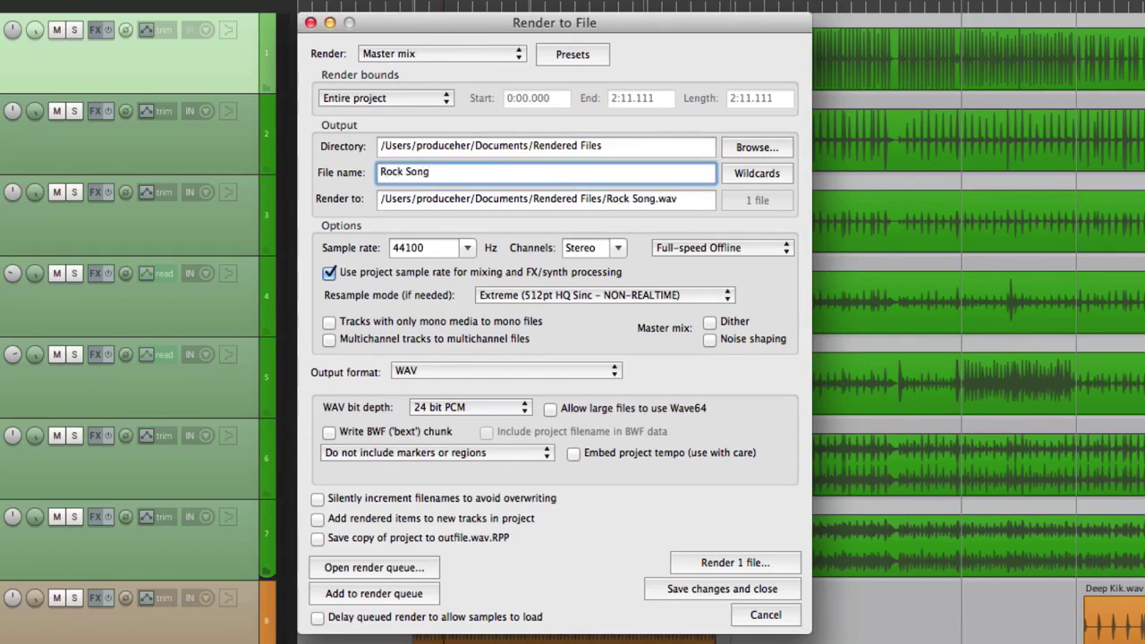
{"action": "type", "text": " - Mix #1"}
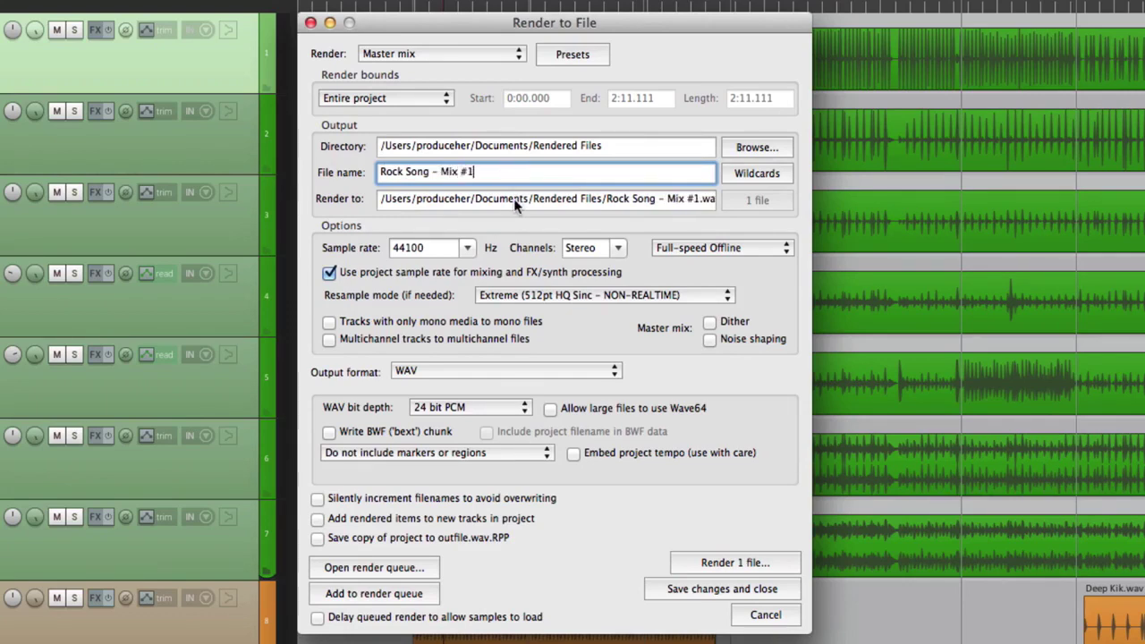
{"action": "left_click_drag", "start_coordinate": [556, 198], "coordinate": [659, 204]}
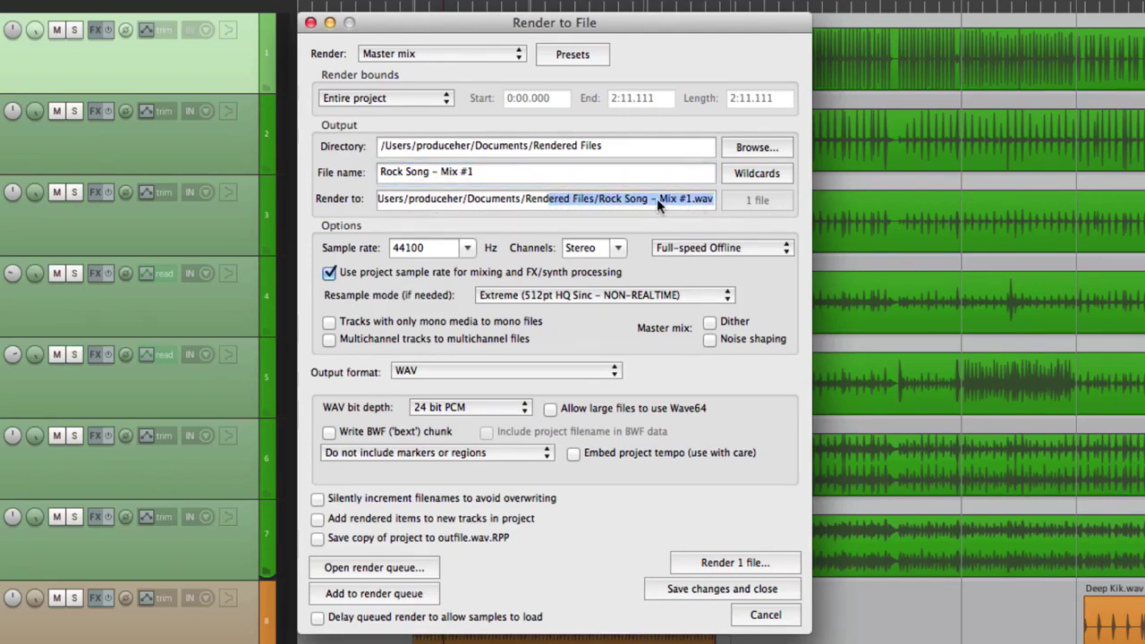
{"action": "left_click", "coordinate": [629, 172]}
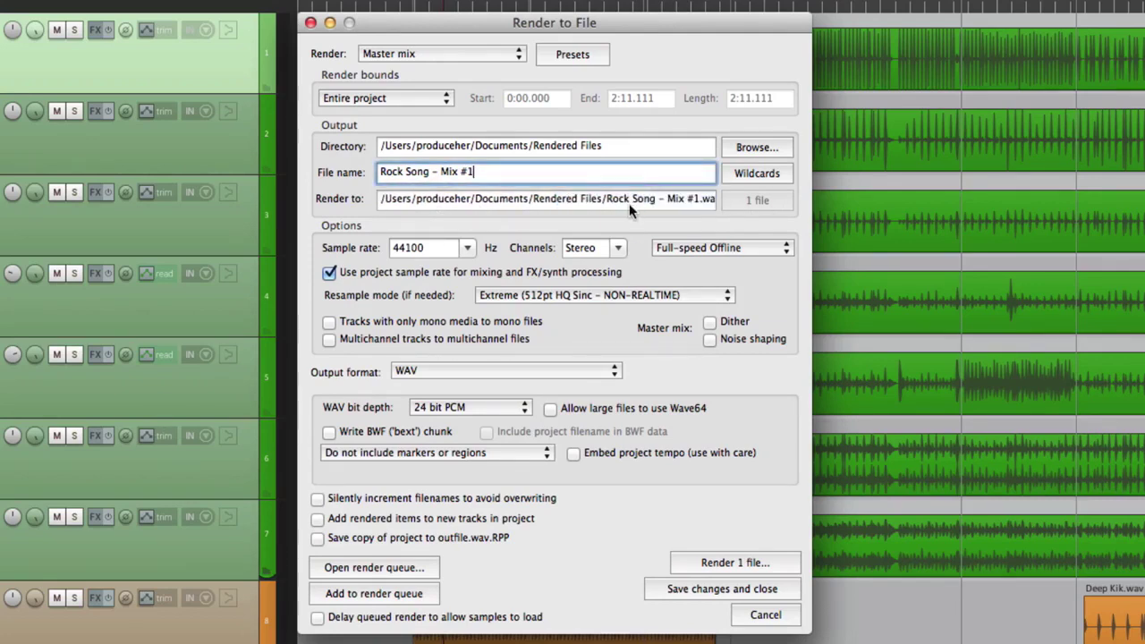
Try a render sample rate of 192000 Hz and return it to 44100 Hz.
{"action": "left_click", "coordinate": [468, 250]}
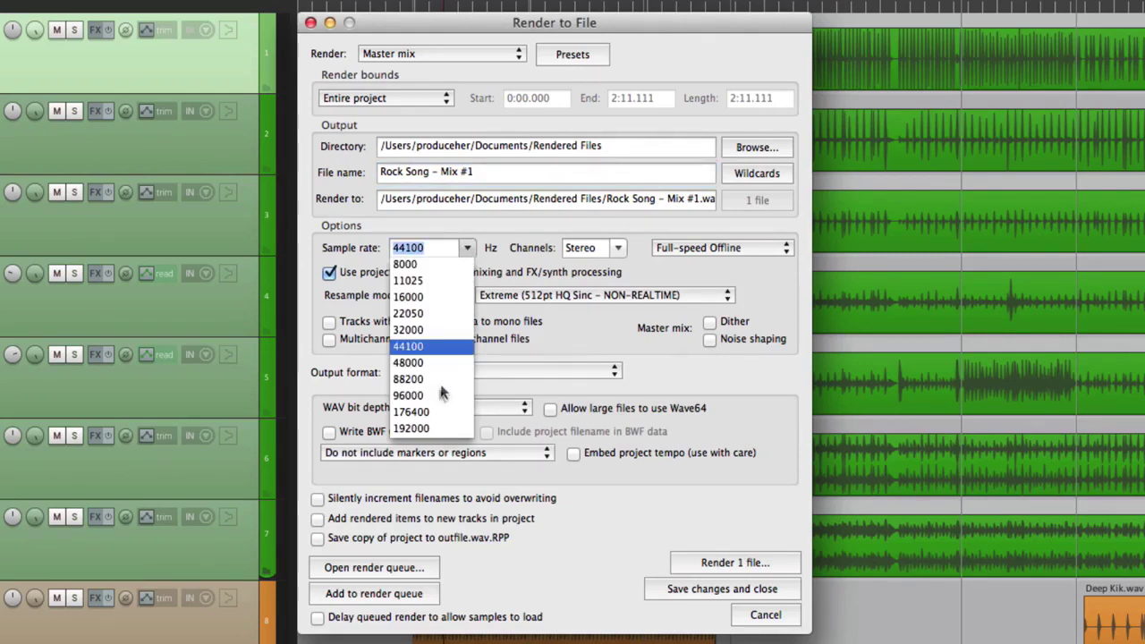
{"action": "left_click", "coordinate": [448, 429]}
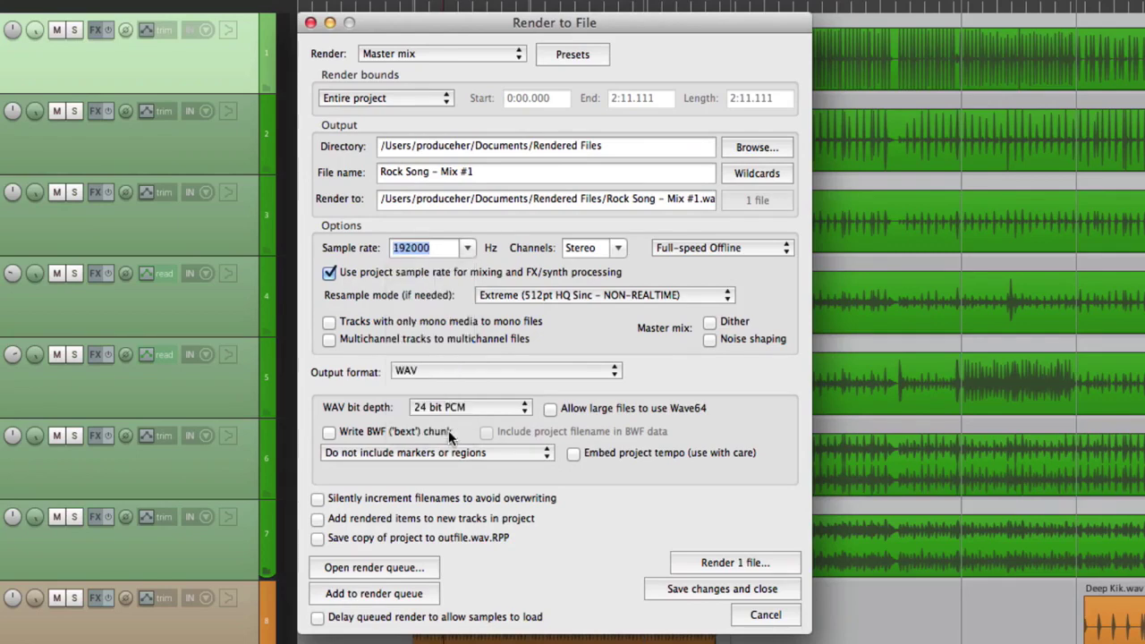
{"action": "left_click", "coordinate": [468, 248]}
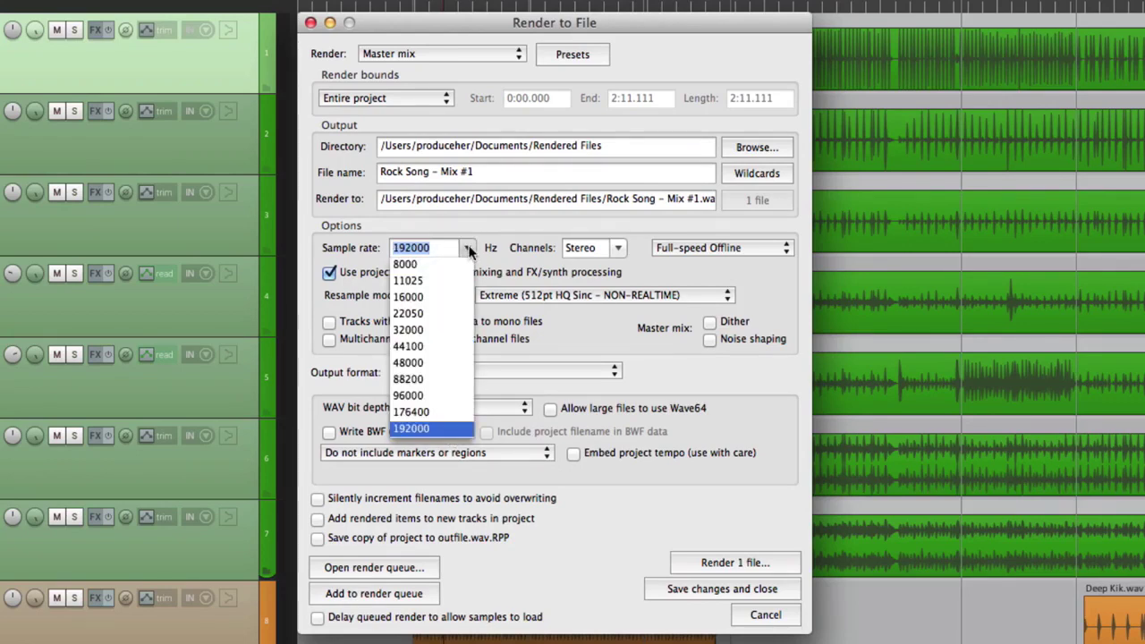
{"action": "left_click", "coordinate": [450, 345]}
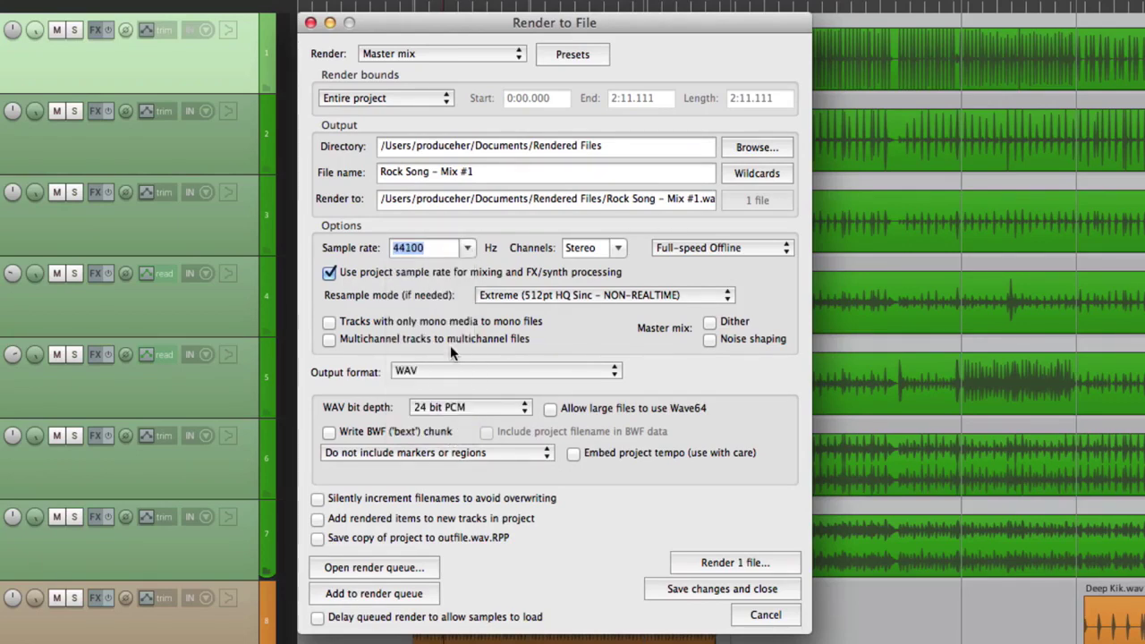
Try 8 output channels for the render and return the channels to Stereo.
{"action": "left_click", "coordinate": [616, 251]}
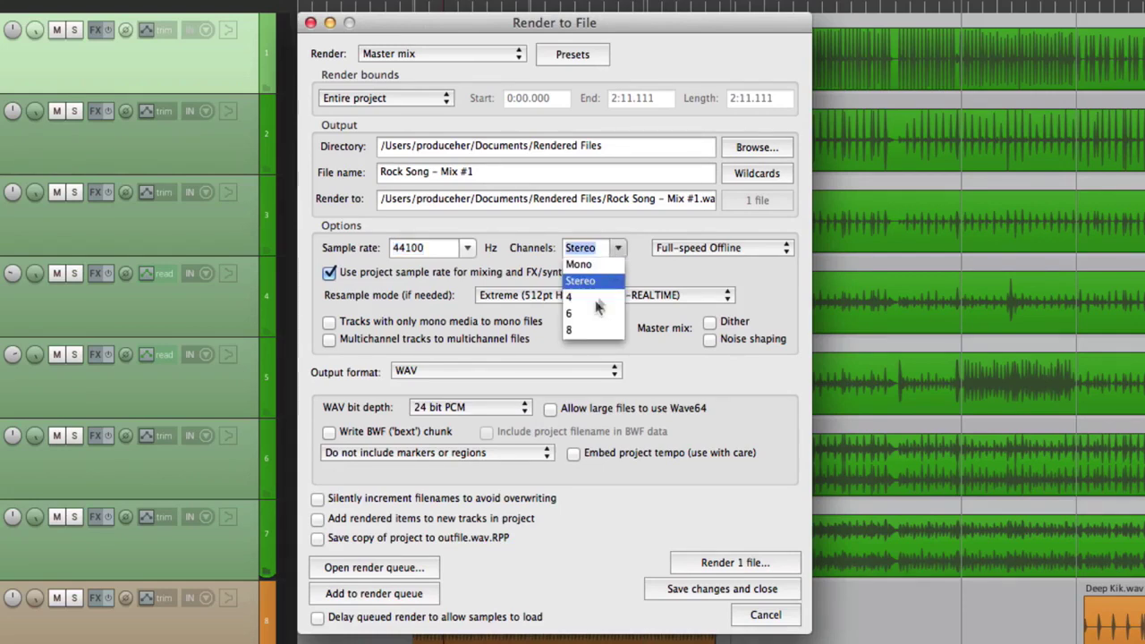
{"action": "left_click", "coordinate": [593, 331]}
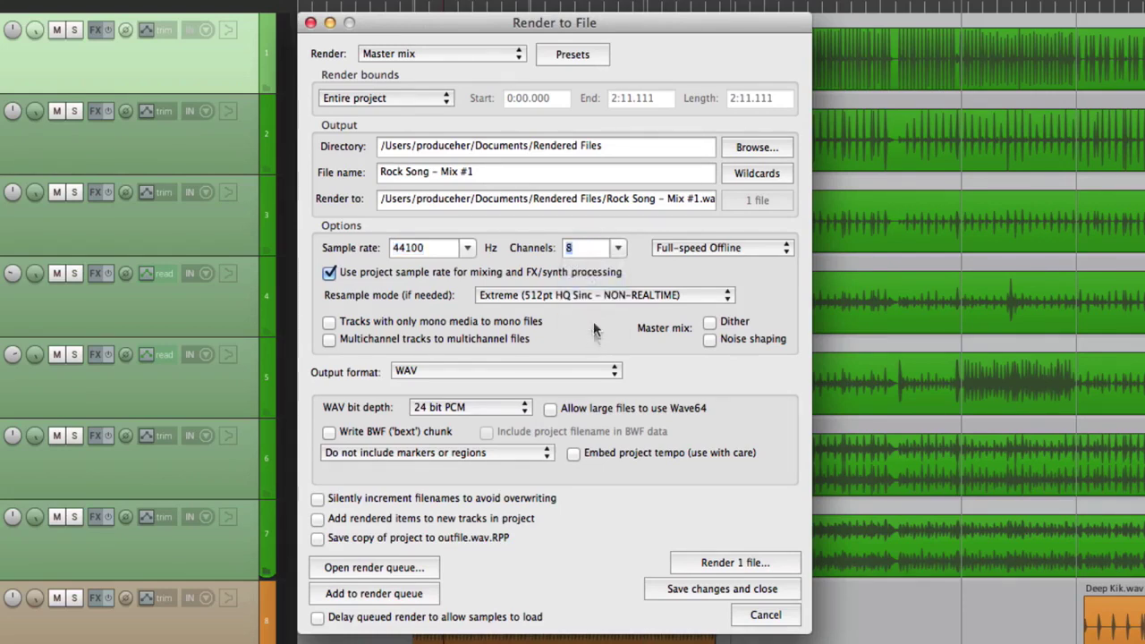
{"action": "left_click", "coordinate": [616, 254]}
{"action": "left_click", "coordinate": [607, 279]}
Try the Online Render speed and return the render to Full-speed Offline.
{"action": "left_click", "coordinate": [755, 253]}
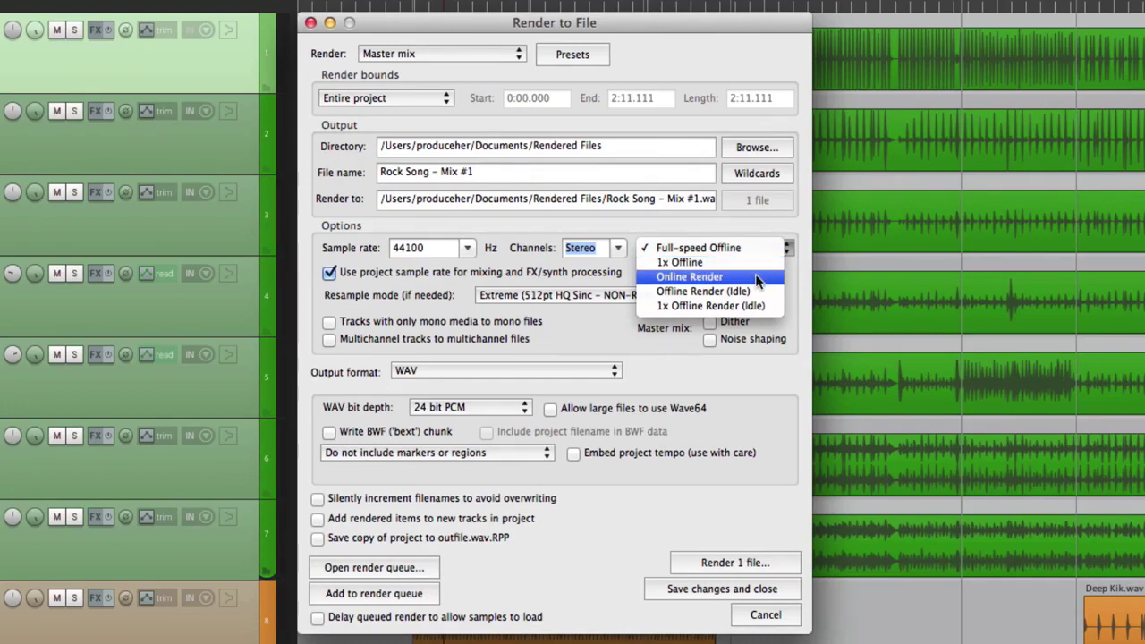
{"action": "left_click", "coordinate": [756, 280]}
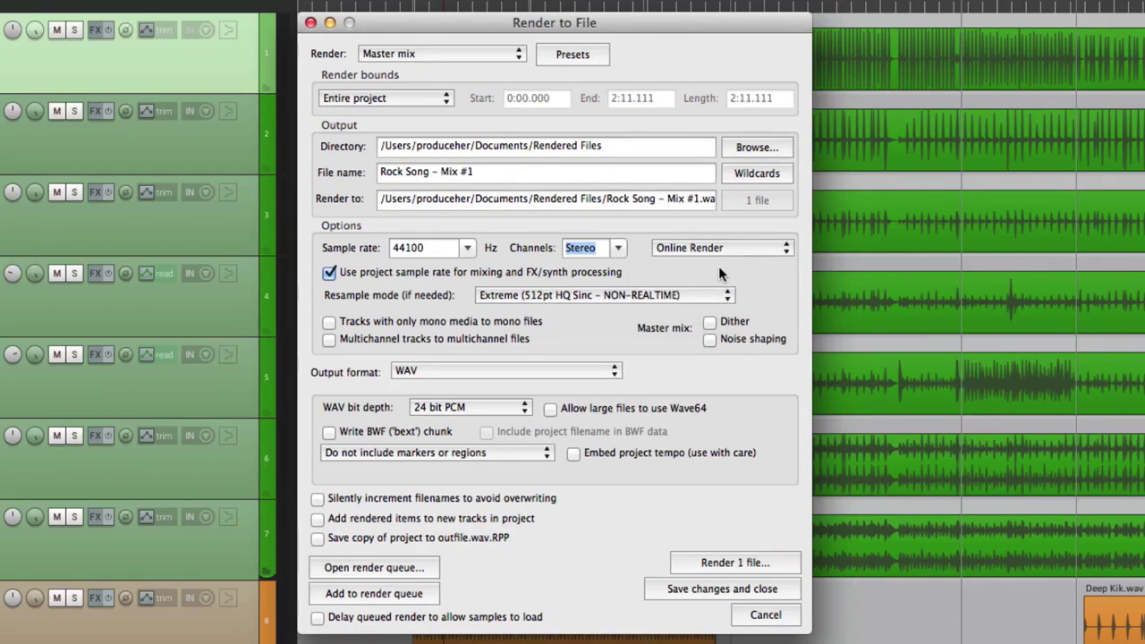
{"action": "left_click", "coordinate": [734, 250]}
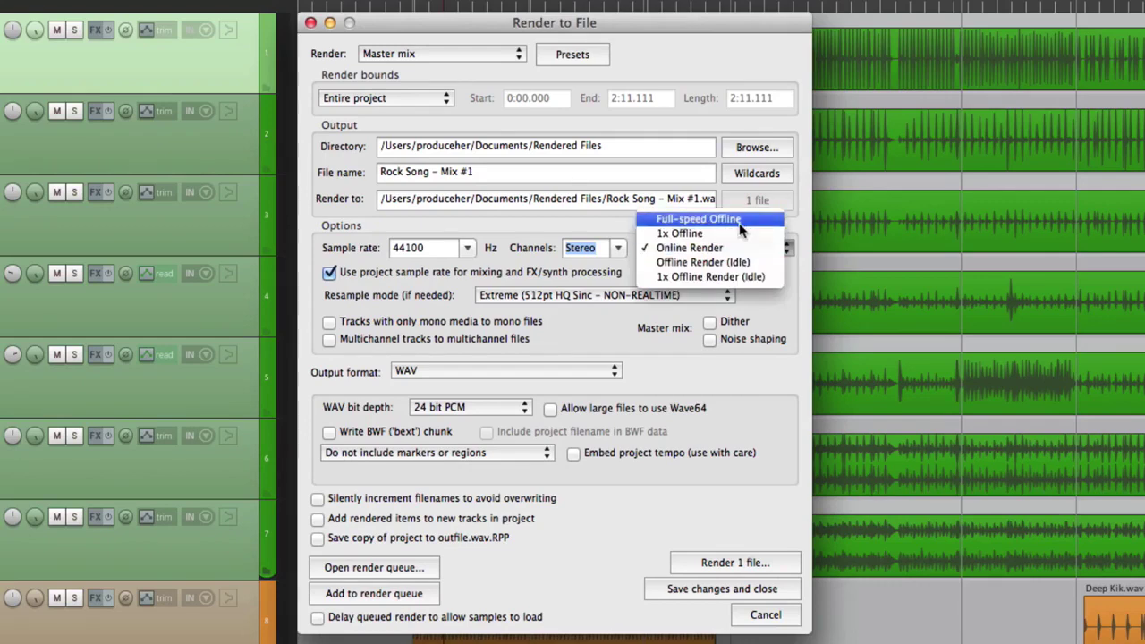
{"action": "left_click", "coordinate": [739, 223]}
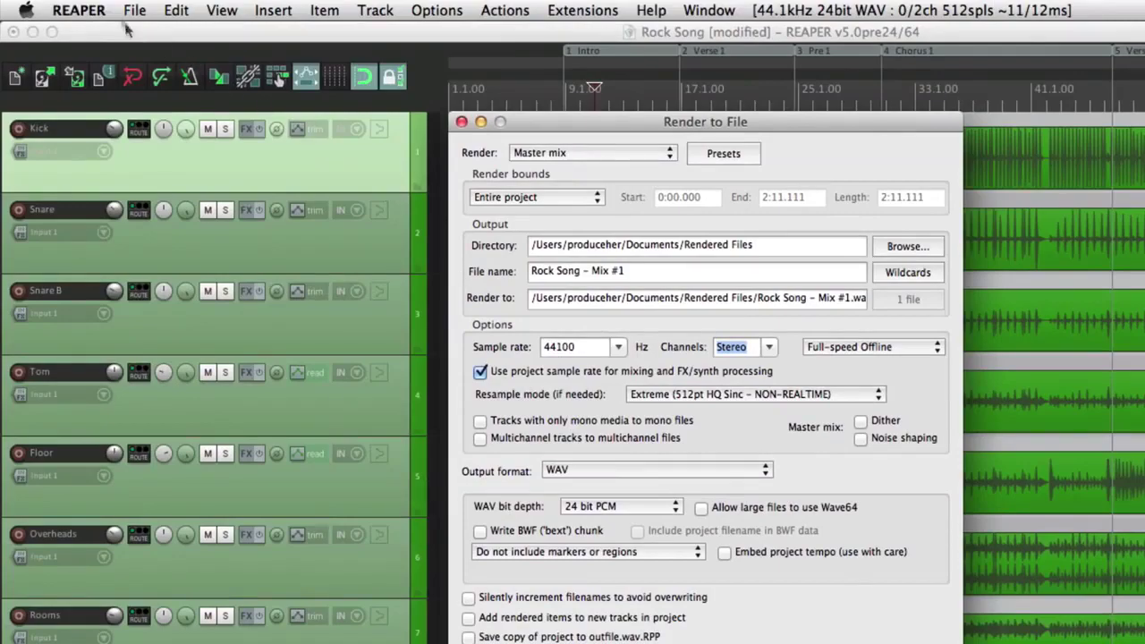
Check the project sample rate in the project settings.
{"action": "left_click", "coordinate": [136, 11]}
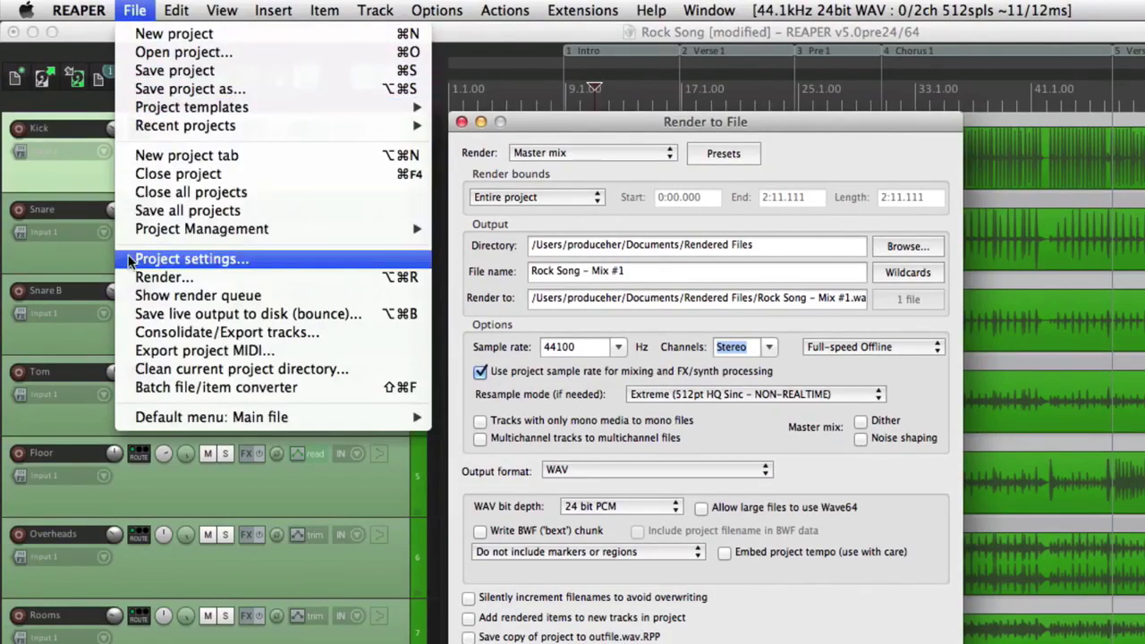
{"action": "left_click", "coordinate": [131, 259]}
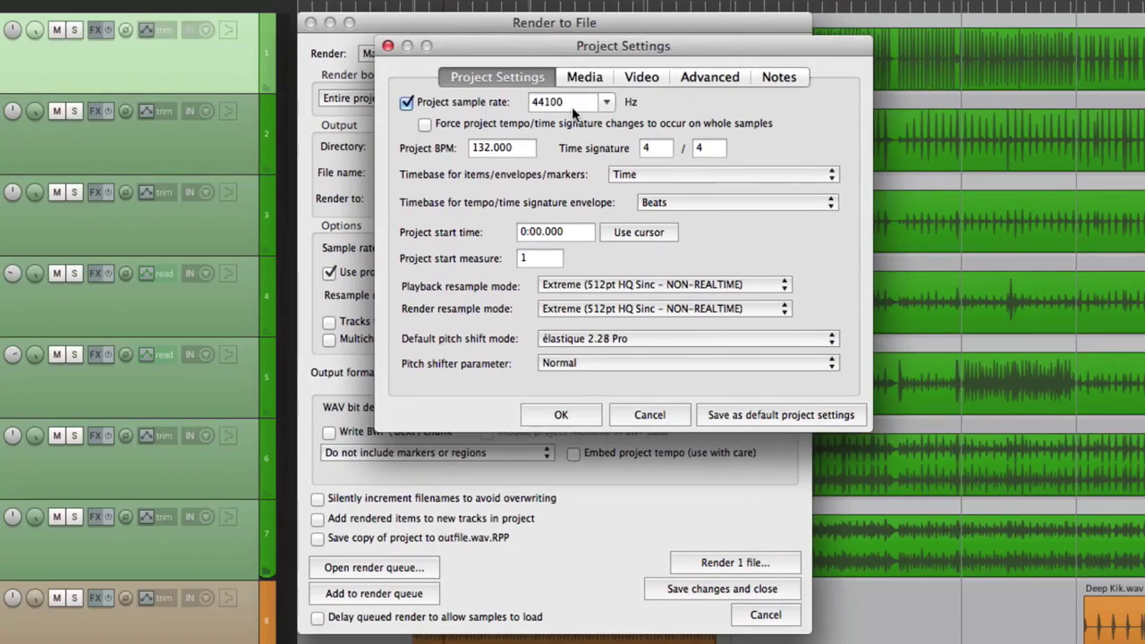
{"action": "left_click", "coordinate": [554, 413]}
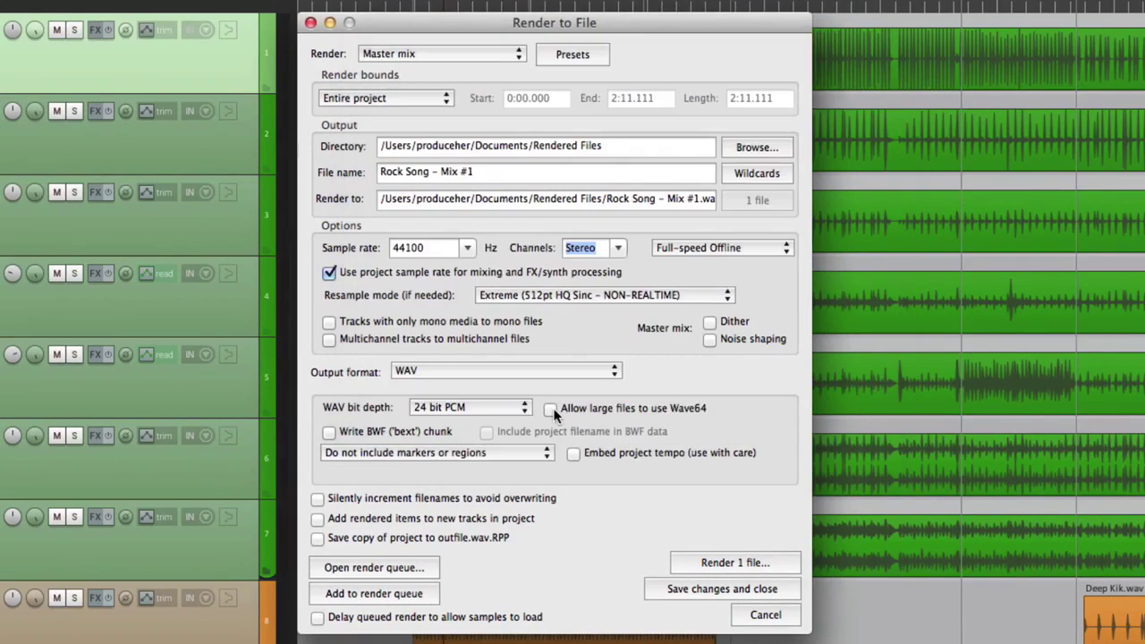
Set the render sample rate to 48000 Hz and disable using the project sample rate for mixing and FX/synth processing.
{"action": "left_click", "coordinate": [467, 252]}
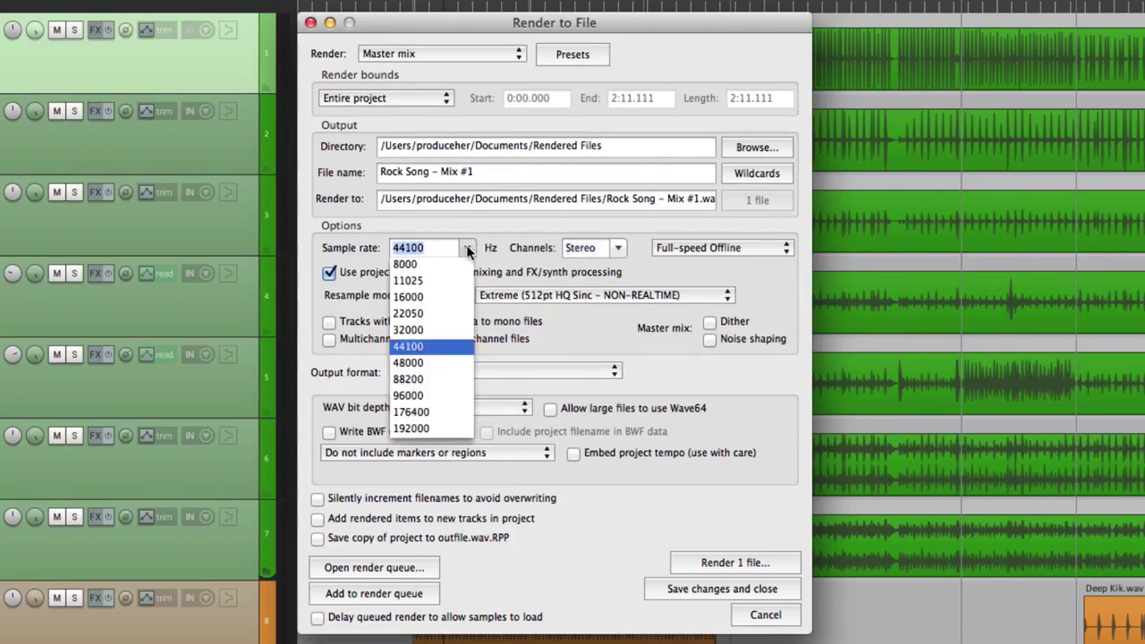
{"action": "left_click", "coordinate": [445, 363]}
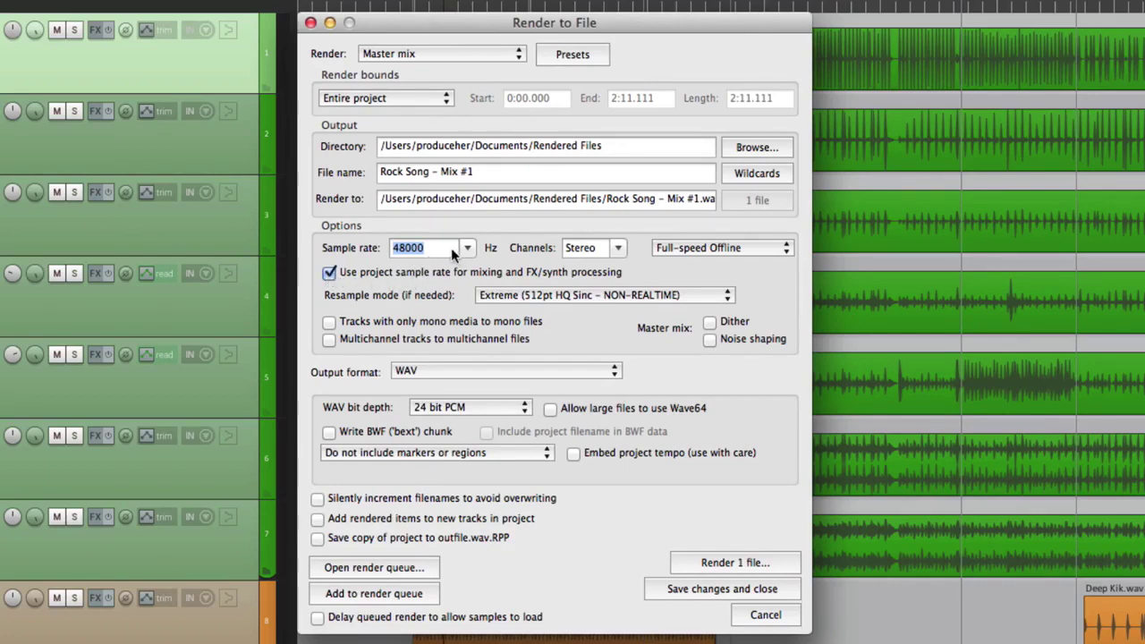
{"action": "left_click", "coordinate": [329, 272]}
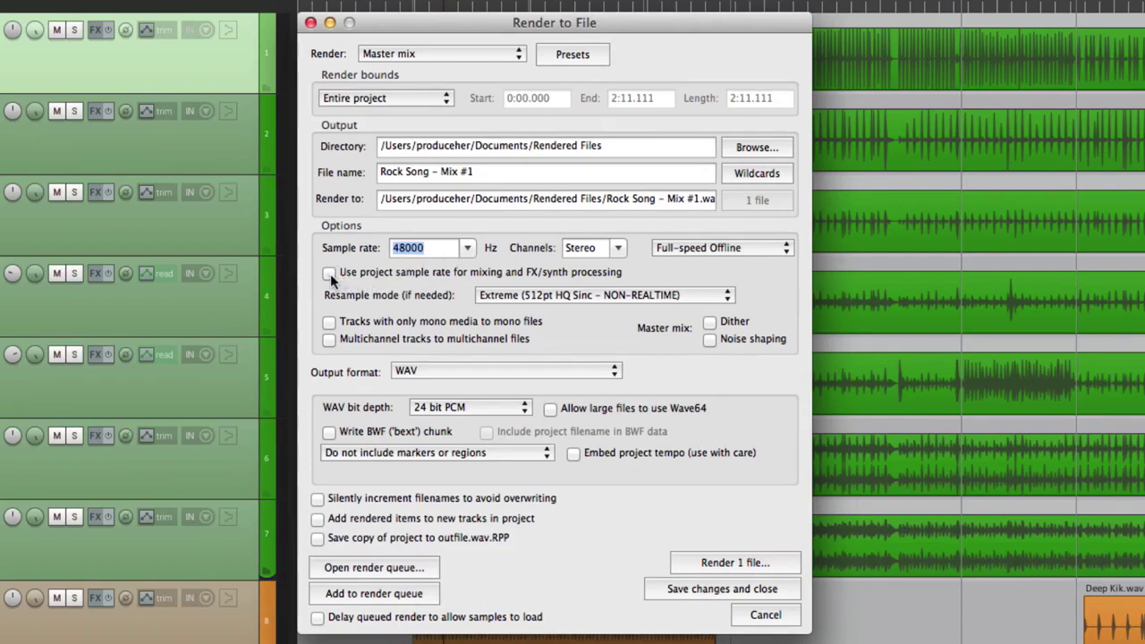
Enable using the project sample rate for mixing and FX/synth processing, and set the render sample rate to 44100 Hz.
{"action": "left_click", "coordinate": [330, 274]}
{"action": "left_click", "coordinate": [467, 250]}
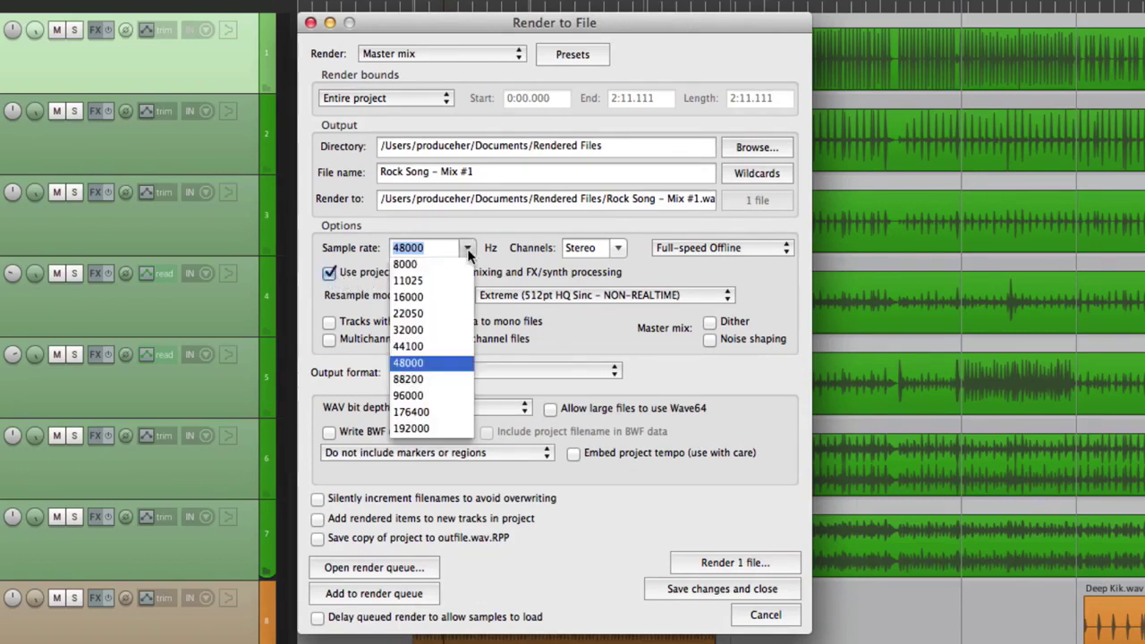
{"action": "left_click", "coordinate": [438, 341]}
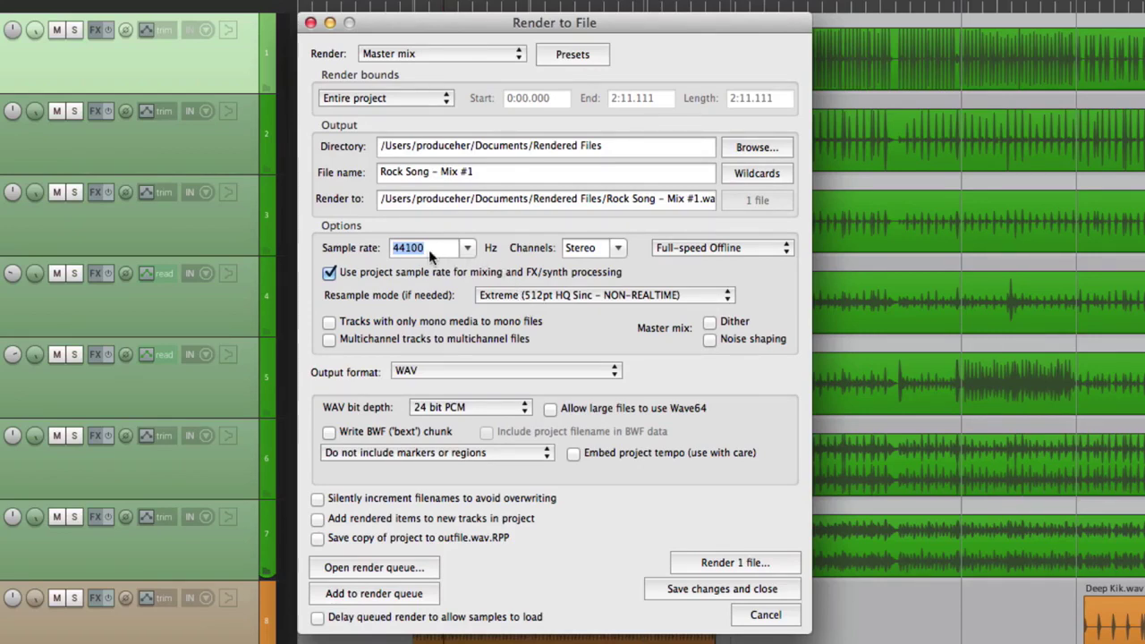
Review the resample modes, keeping Extreme (512pt HQ Sinc), and try the Dither and Noise shaping options for the master mix.
{"action": "left_click", "coordinate": [601, 298]}
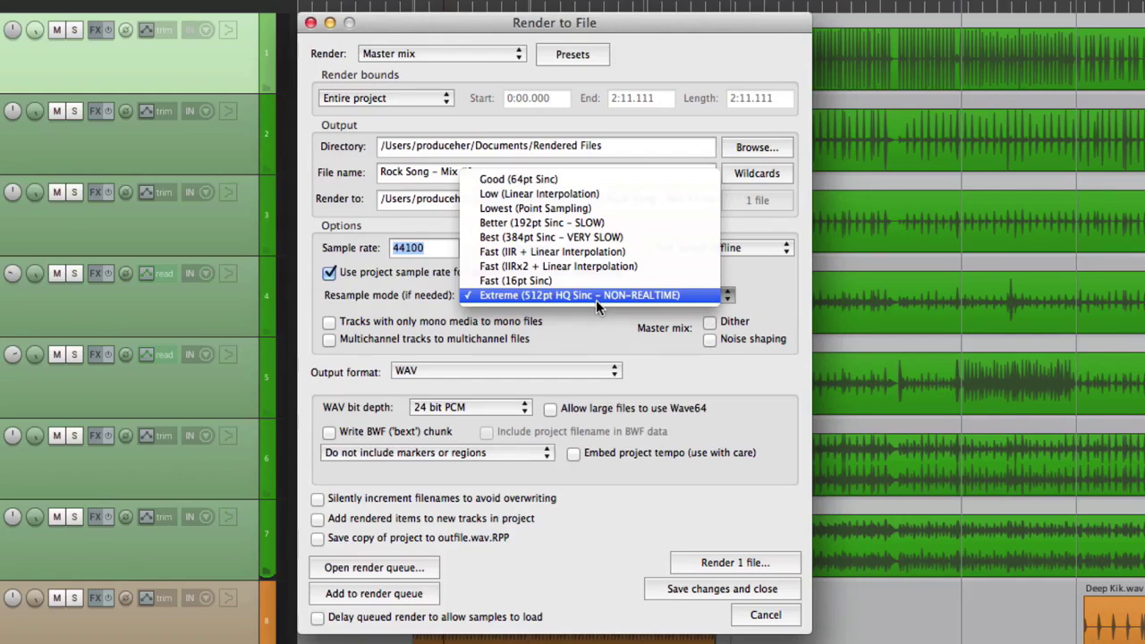
{"action": "left_click", "coordinate": [596, 300]}
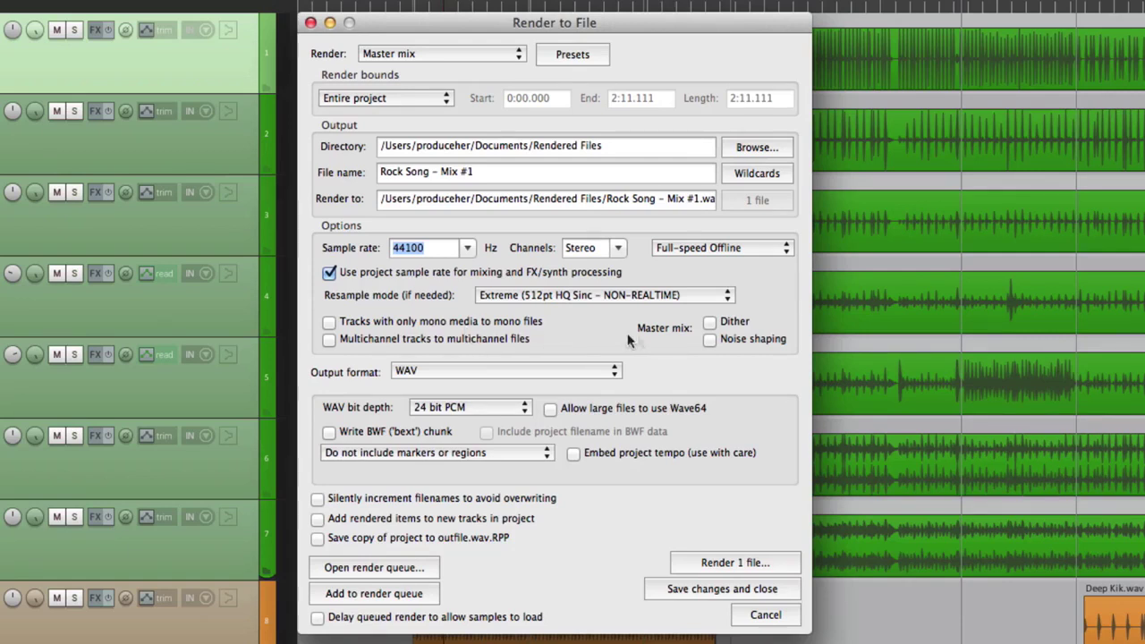
{"action": "left_click", "coordinate": [711, 321]}
{"action": "left_click", "coordinate": [709, 339]}
{"action": "left_click", "coordinate": [709, 322]}
Keep WAV as the output format and set the WAV bit depth to 16 bit PCM.
{"action": "left_click", "coordinate": [486, 370]}
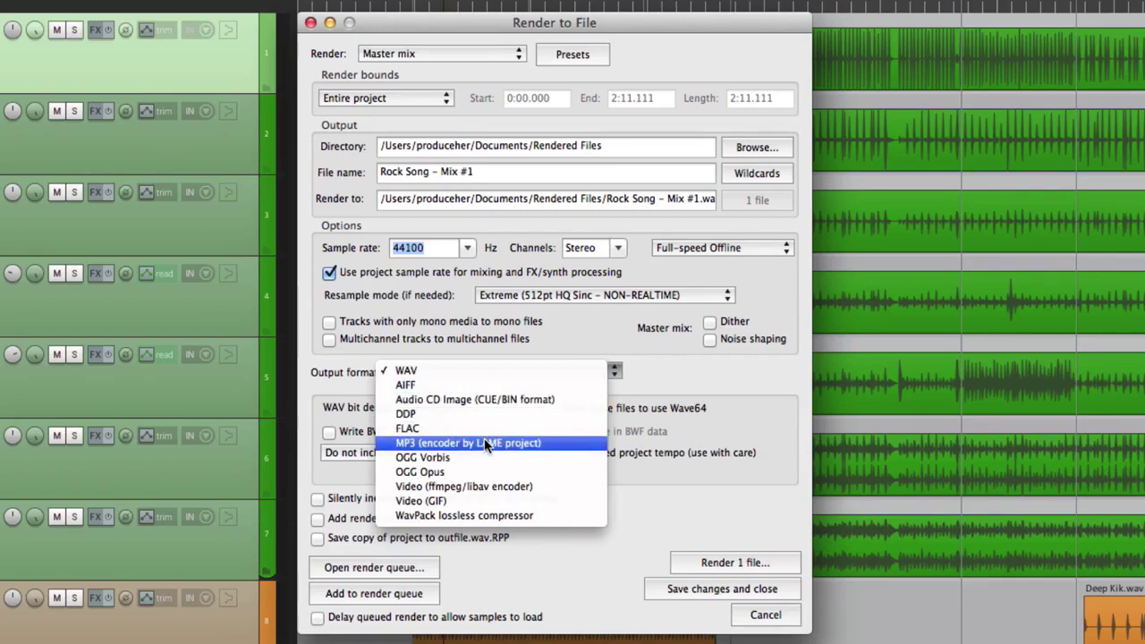
{"action": "left_click", "coordinate": [483, 376]}
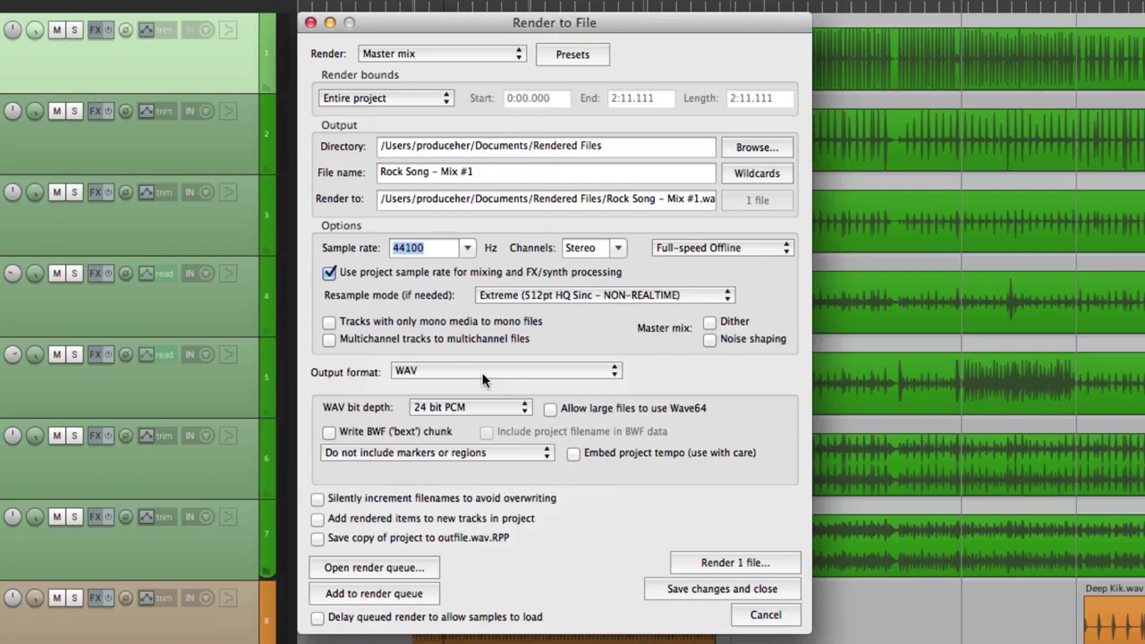
{"action": "left_click", "coordinate": [493, 417]}
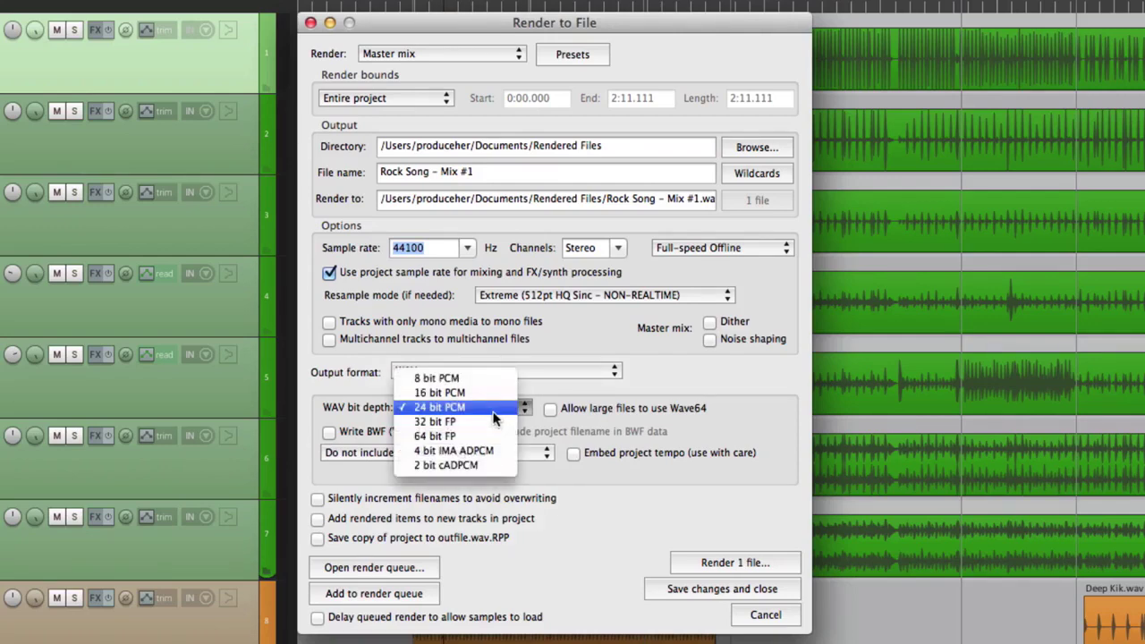
{"action": "left_click", "coordinate": [493, 394]}
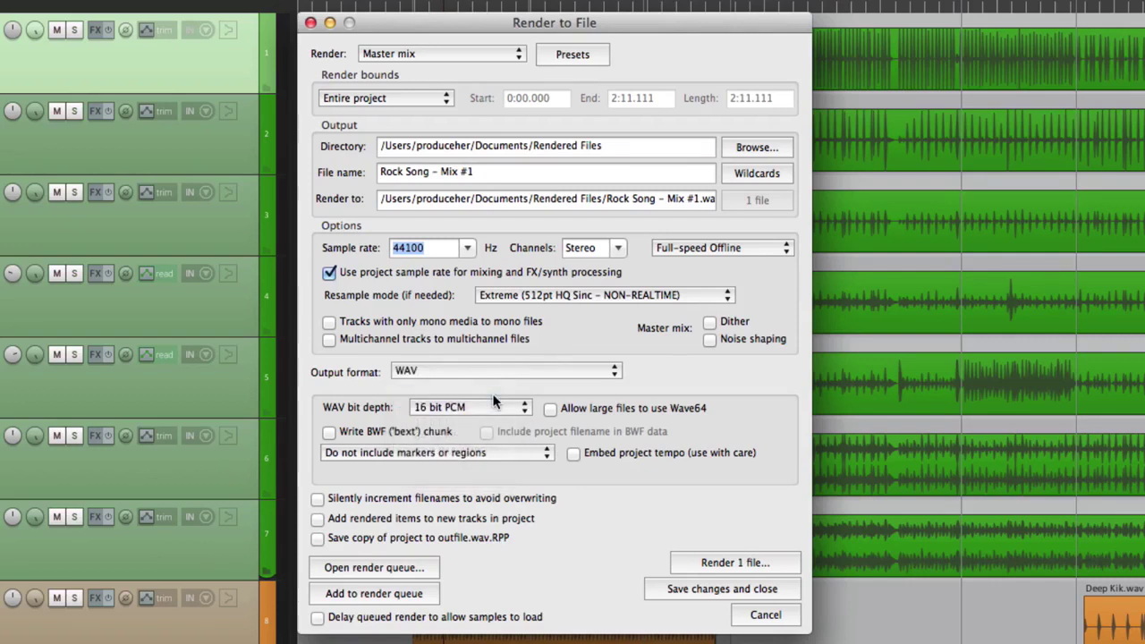
{"action": "left_click", "coordinate": [480, 409]}
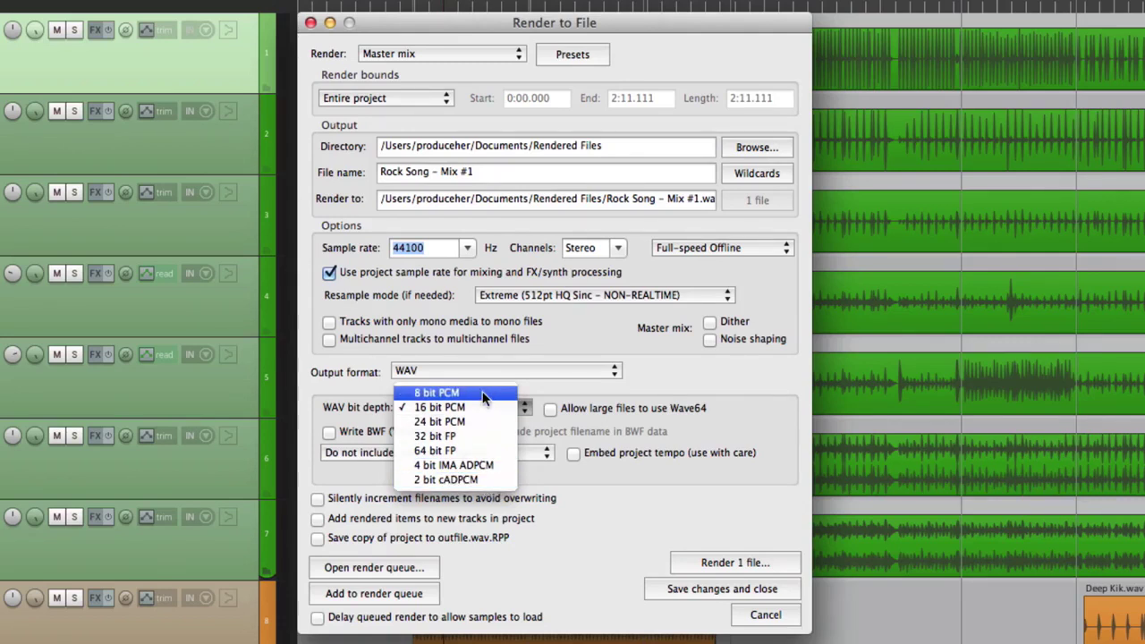
{"action": "left_click", "coordinate": [484, 406]}
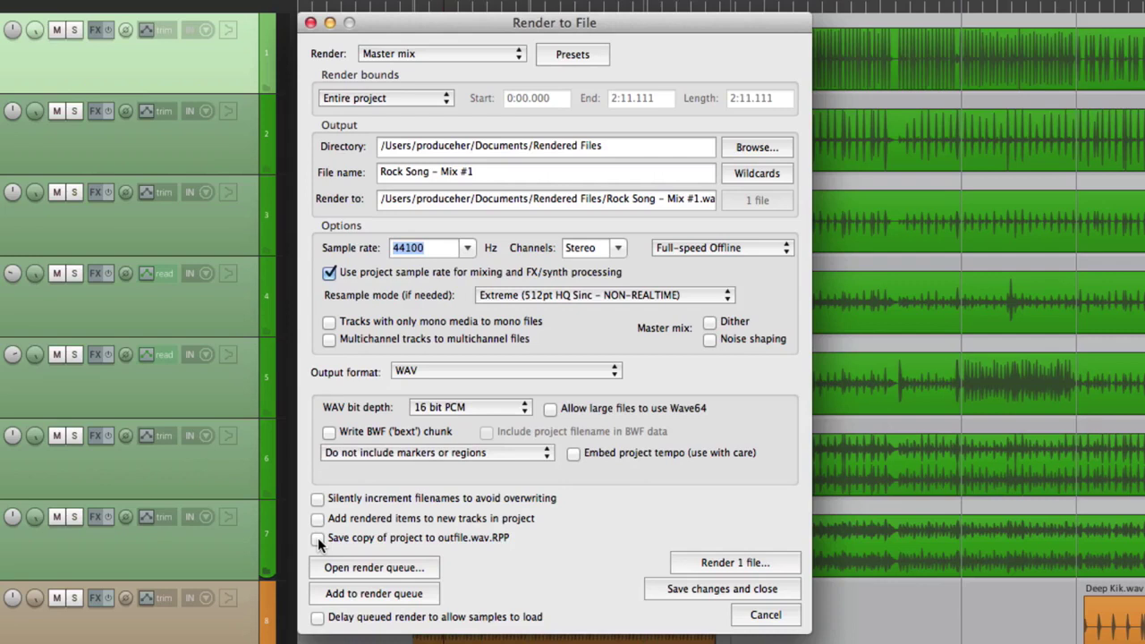
Render the master mix as Rock Song - Mix #1.wav and show the rendered file in Finder.
{"action": "left_click", "coordinate": [691, 570]}
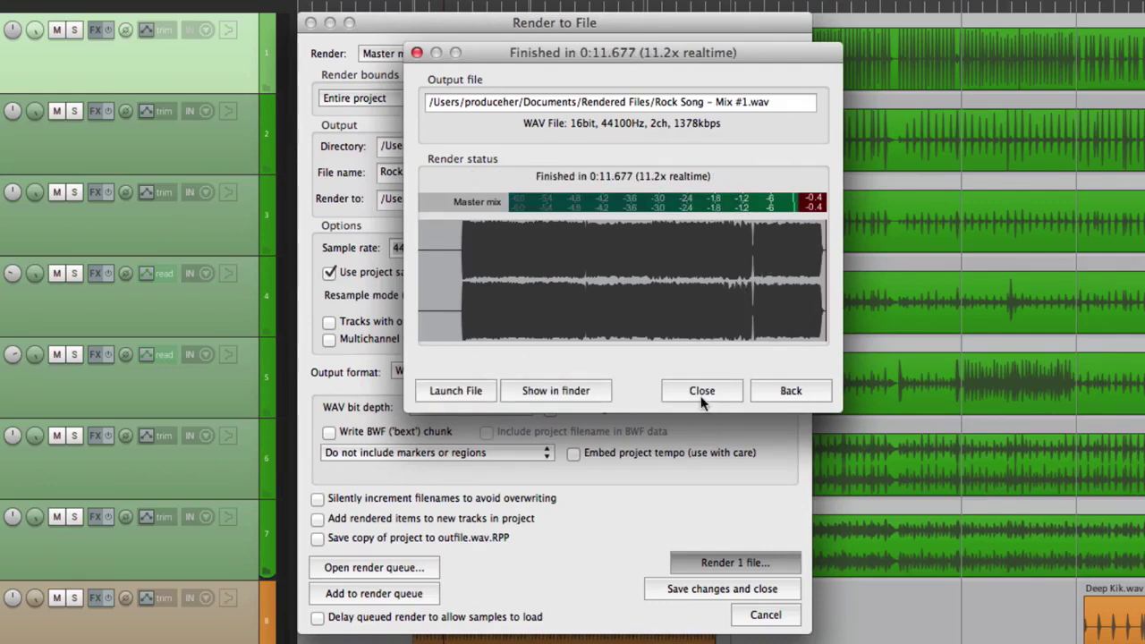
{"action": "left_click", "coordinate": [542, 394]}
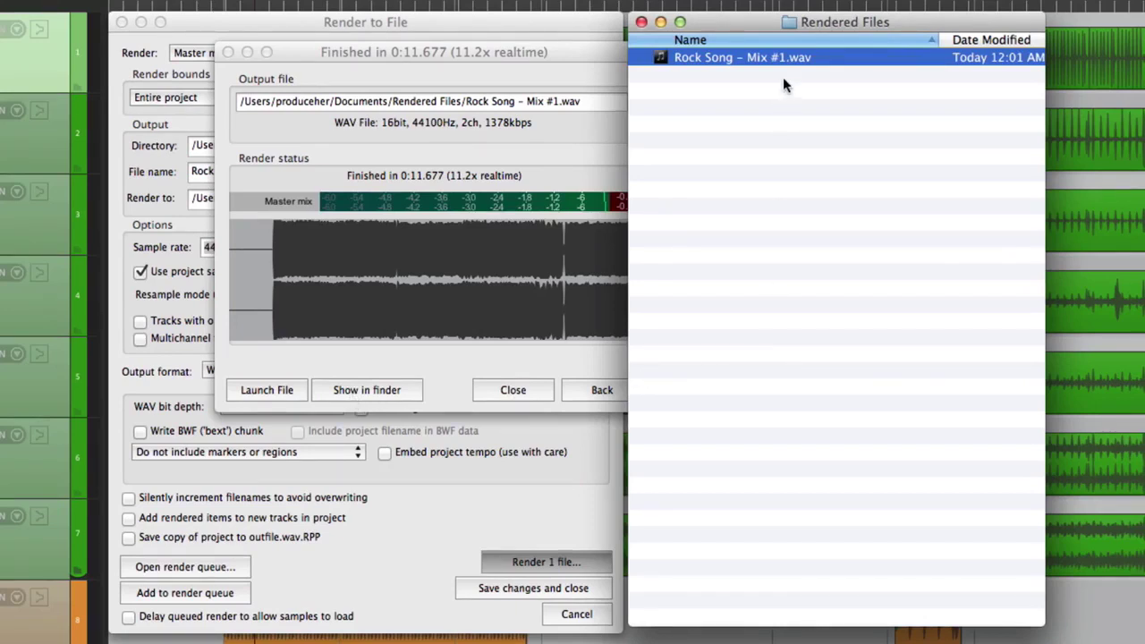
{"action": "left_click", "coordinate": [575, 361]}
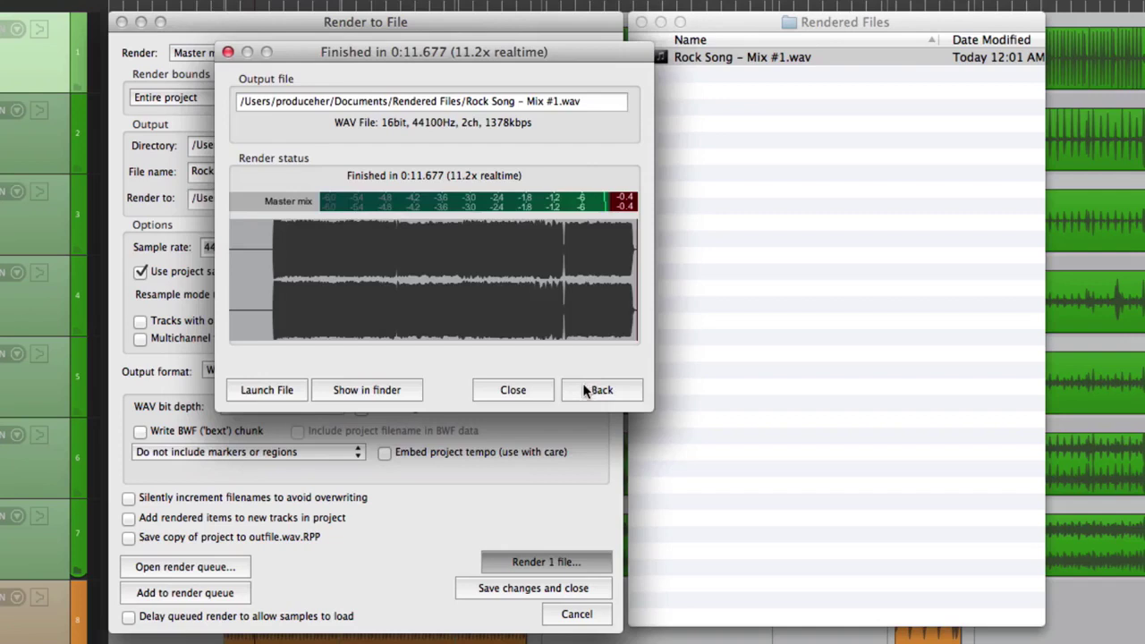
{"action": "left_click", "coordinate": [582, 390]}
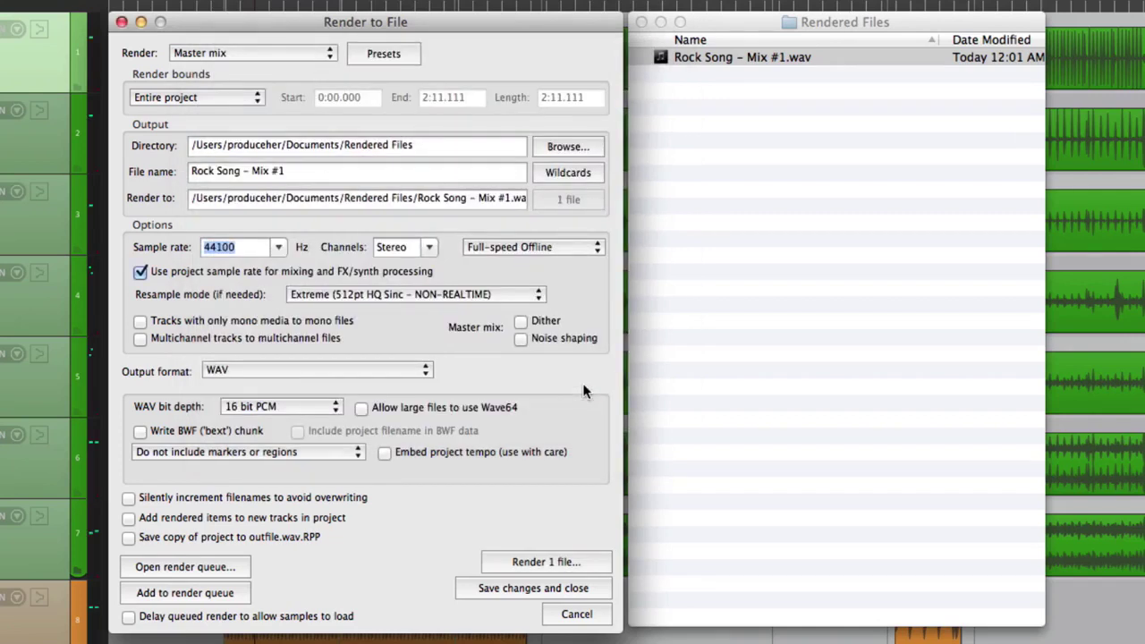
{"action": "left_click", "coordinate": [737, 169]}
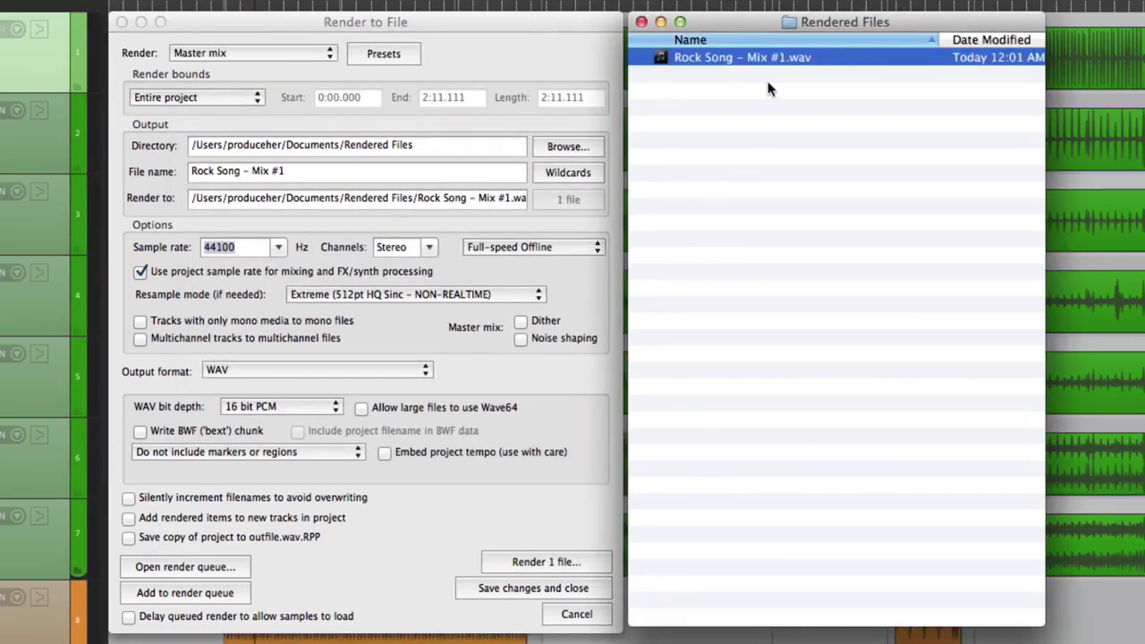
{"action": "left_click", "coordinate": [776, 200]}
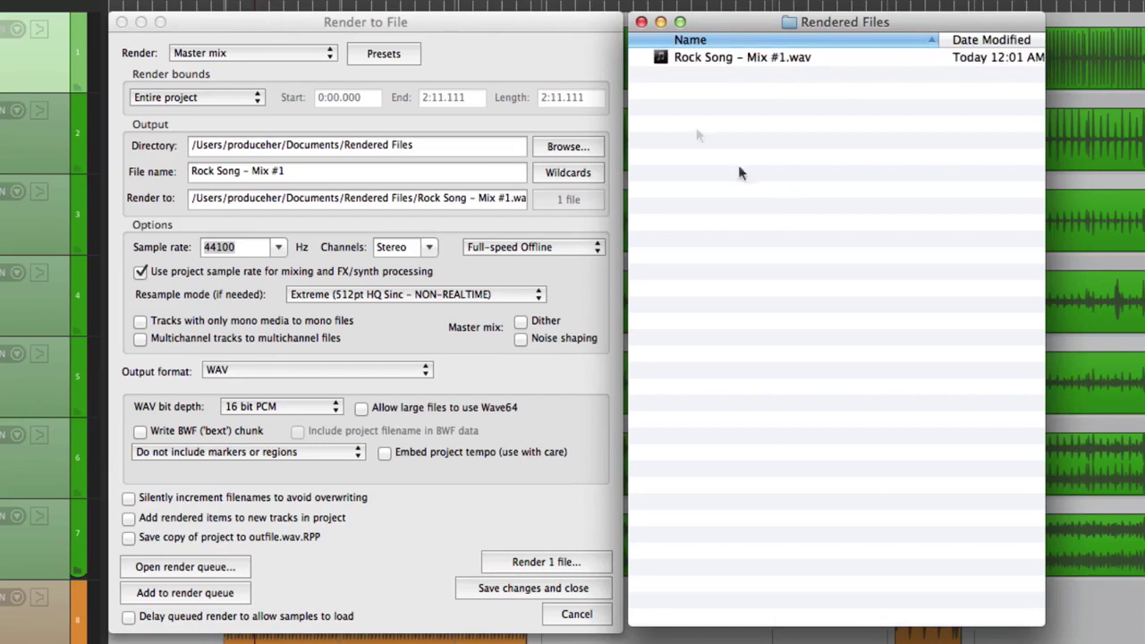
Enable silently incrementing filenames to avoid overwriting and render the master mix again.
{"action": "left_click", "coordinate": [520, 59]}
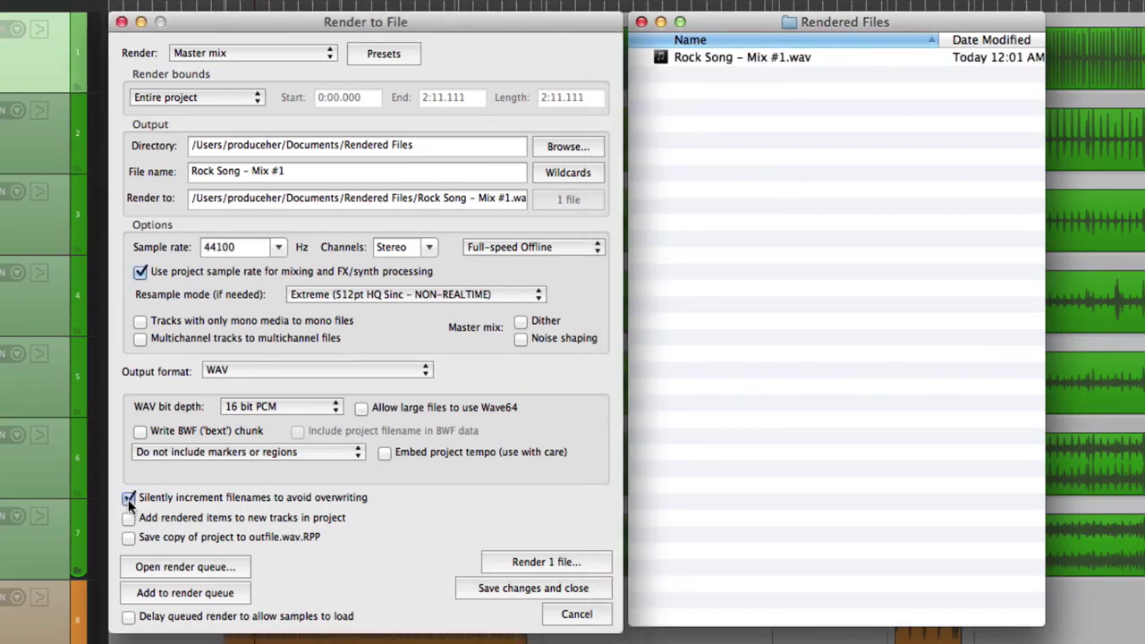
{"action": "left_click", "coordinate": [530, 564]}
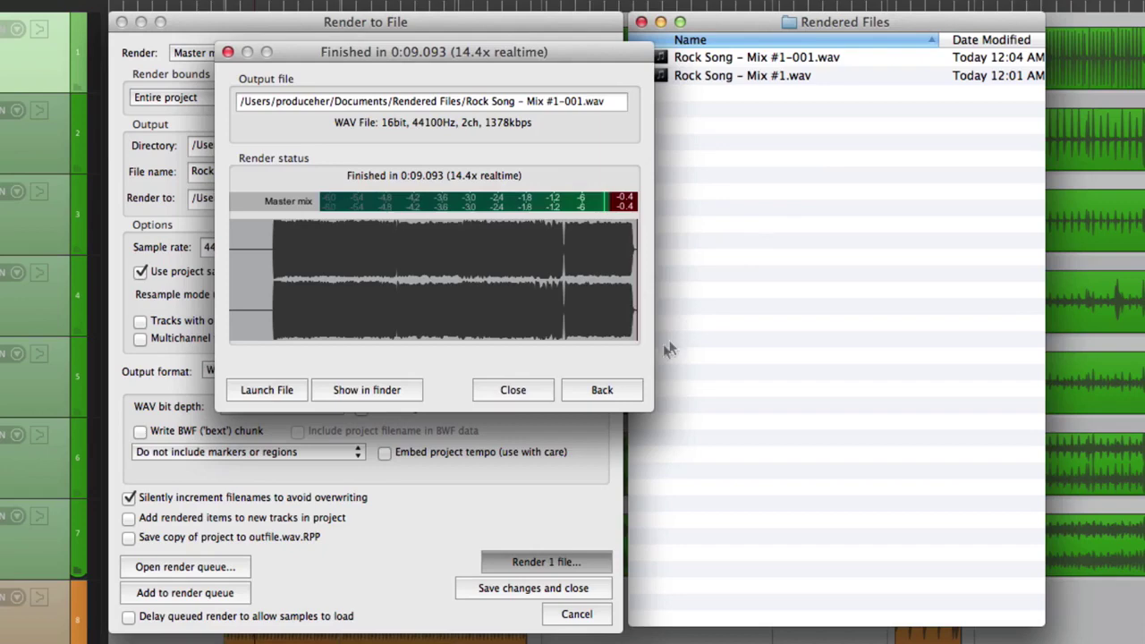
{"action": "left_click", "coordinate": [623, 392]}
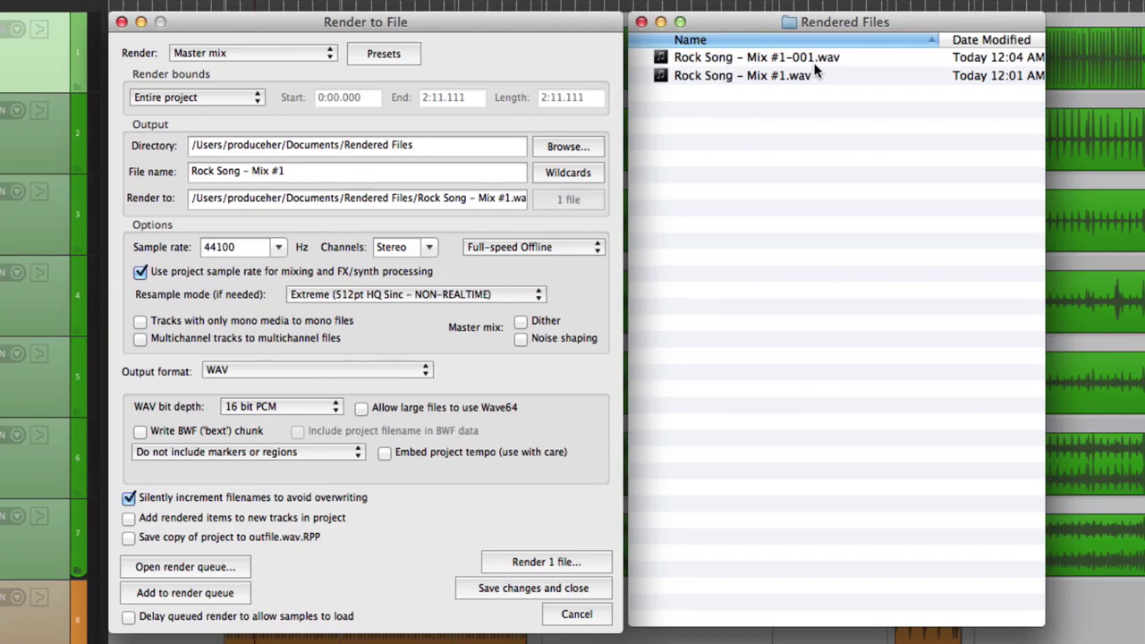
Delete both rendered mix files from the Rendered Files folder and disable silently incrementing filenames.
{"action": "left_click", "coordinate": [815, 129]}
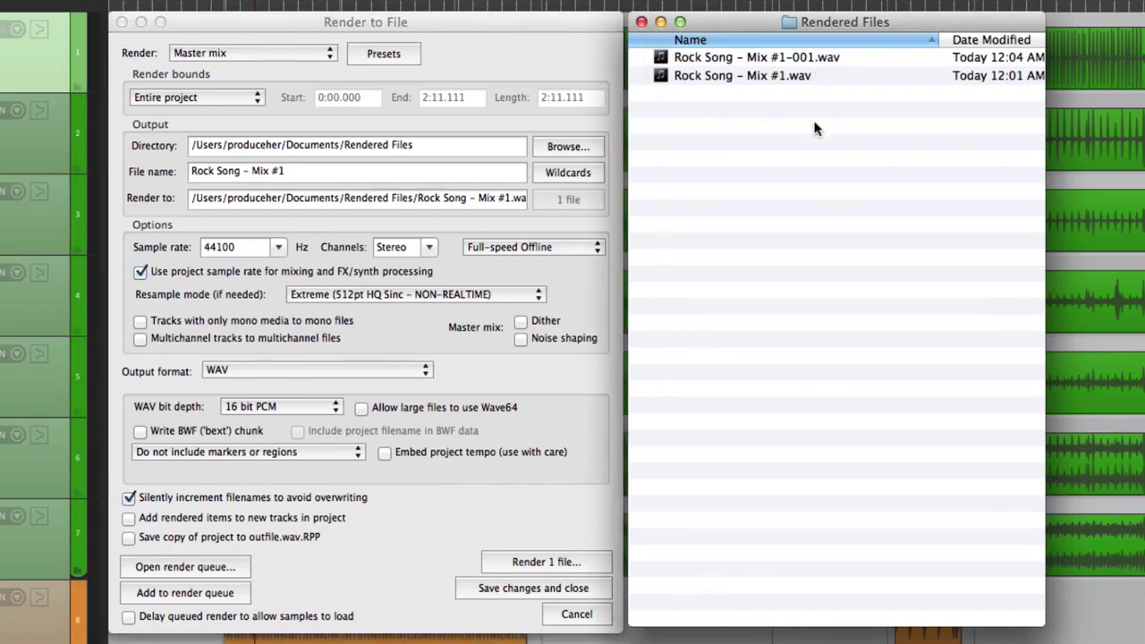
{"action": "key", "text": "super+a"}
{"action": "key", "text": "super+BackSpace"}
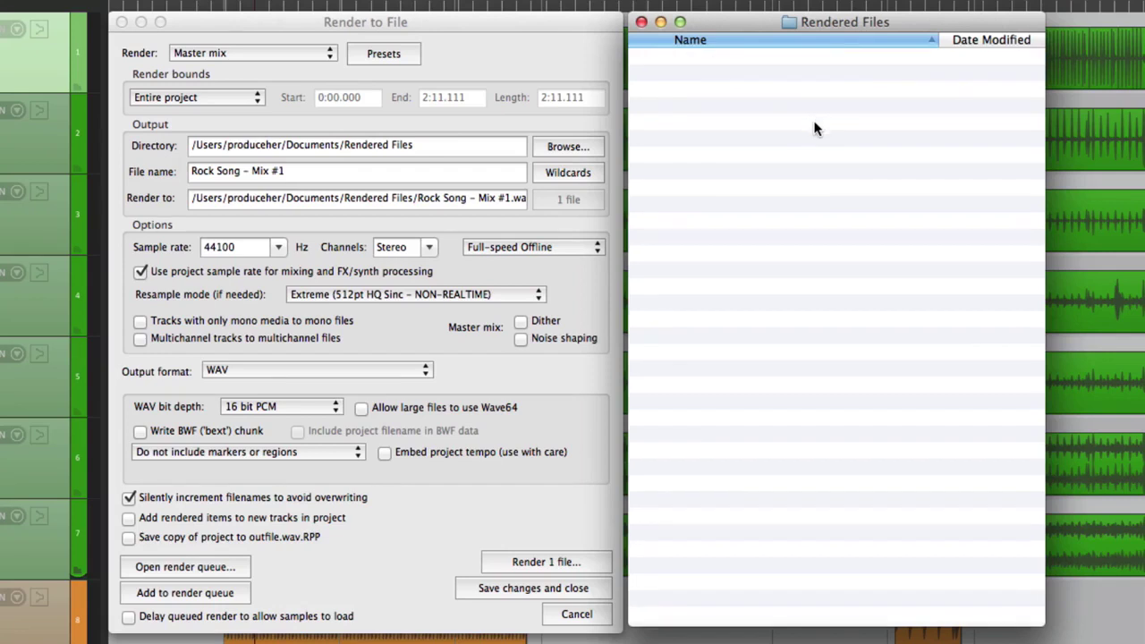
{"action": "left_click", "coordinate": [377, 512]}
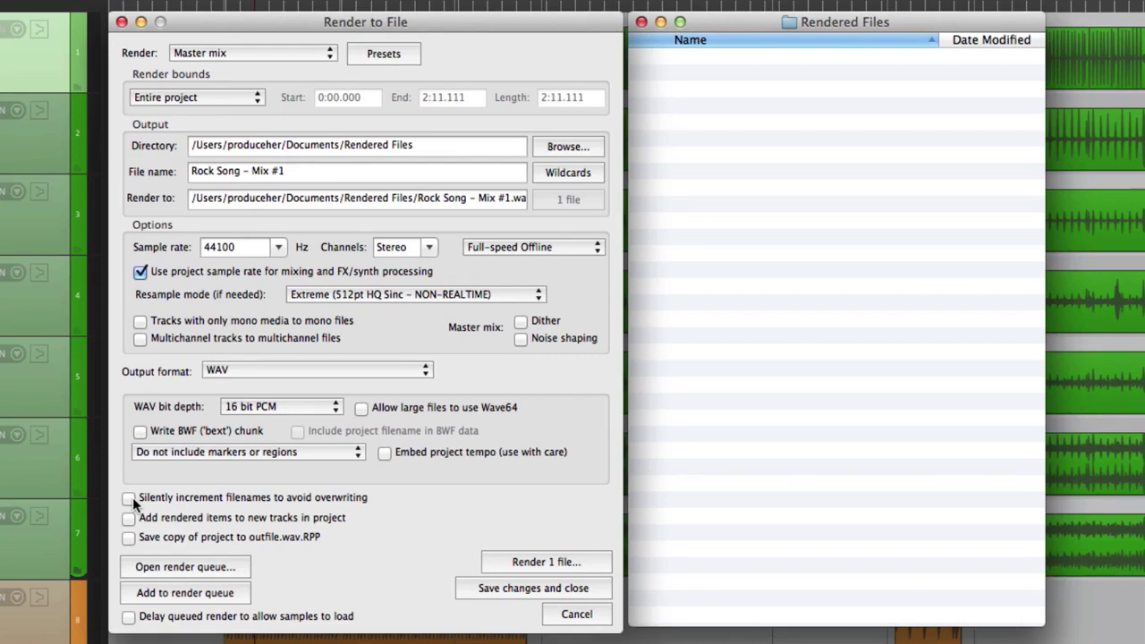
Set the render source to Stems (selected tracks) and select the drum tracks from Kick to Rooms.
{"action": "left_click", "coordinate": [239, 52]}
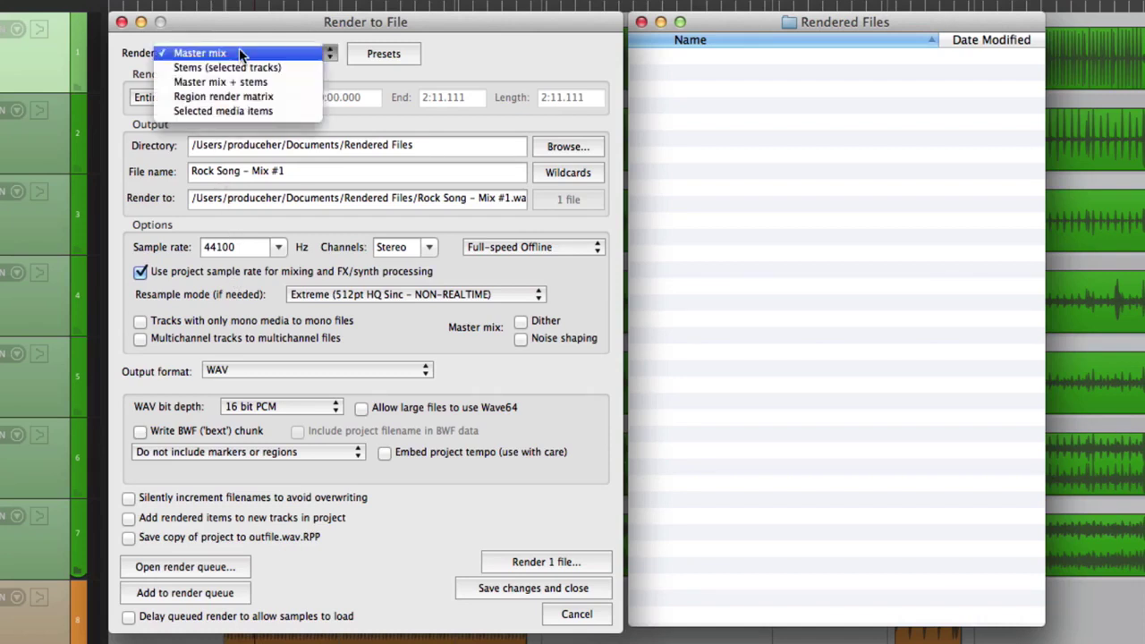
{"action": "left_click", "coordinate": [297, 67]}
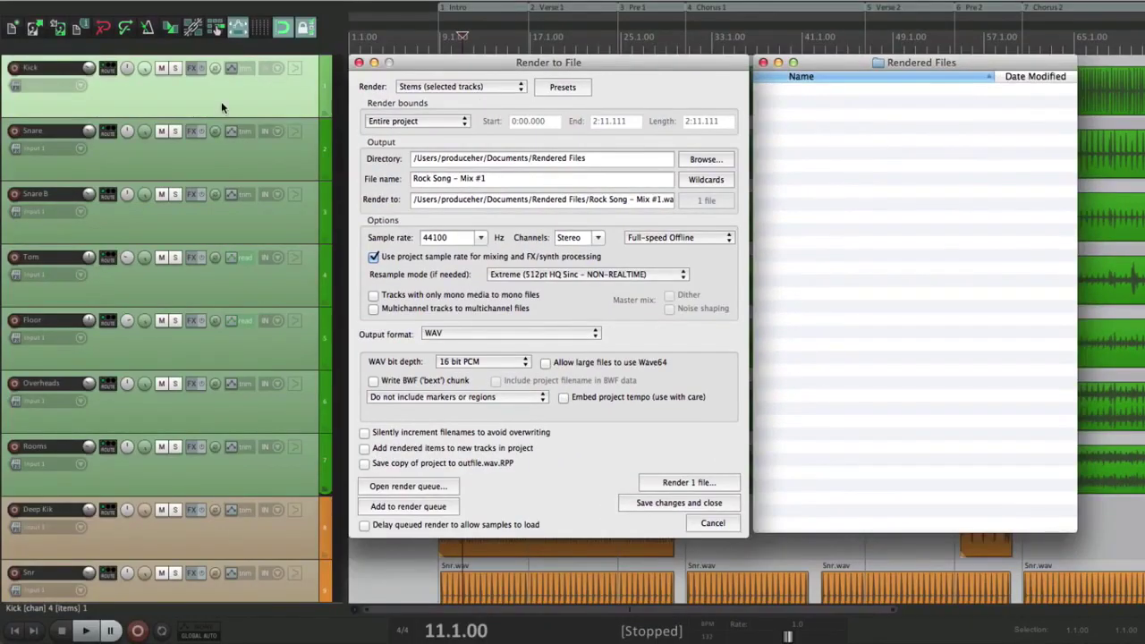
{"action": "left_click", "coordinate": [221, 101]}
{"action": "left_click", "coordinate": [213, 475], "text": "shift"}
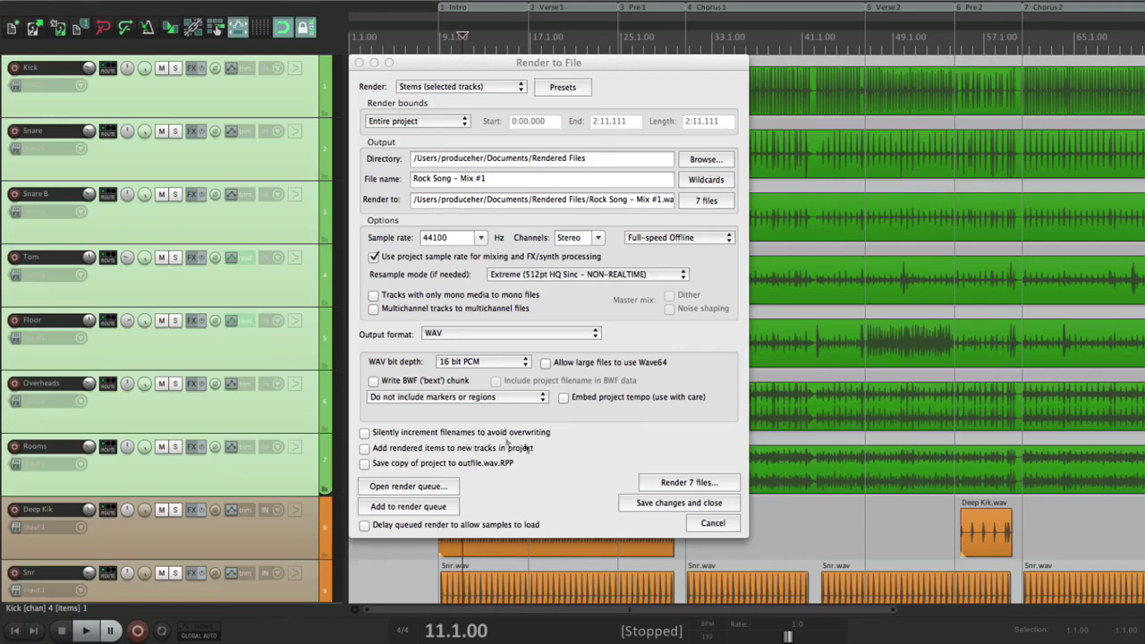
Render the seven selected drum tracks as stems and show the rendered files in Finder.
{"action": "left_click", "coordinate": [666, 484]}
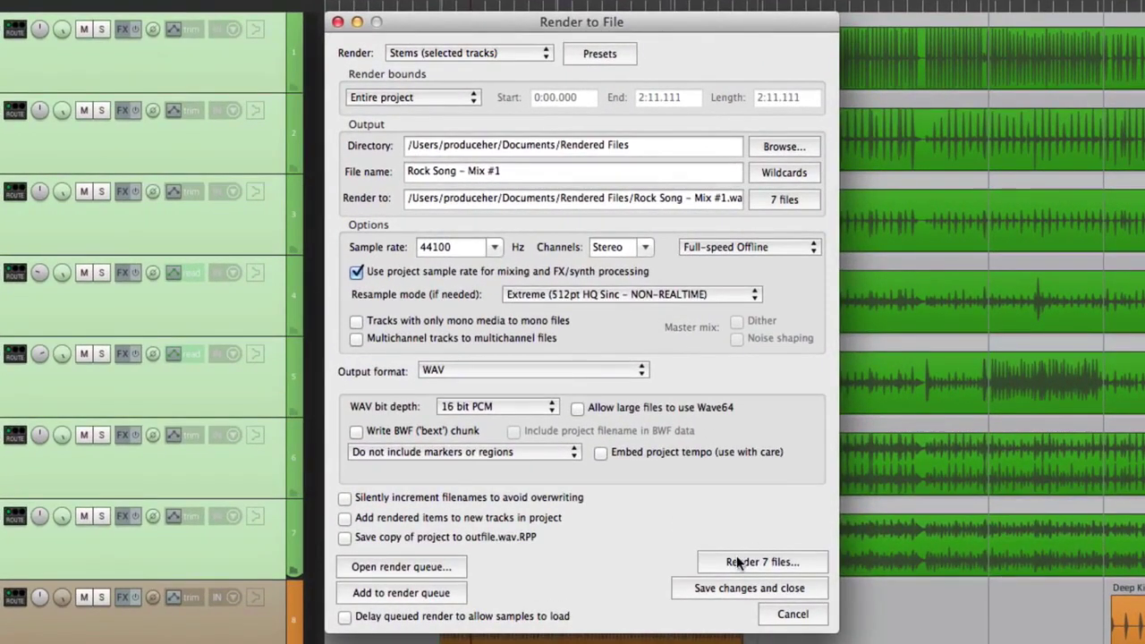
{"action": "left_click", "coordinate": [736, 557]}
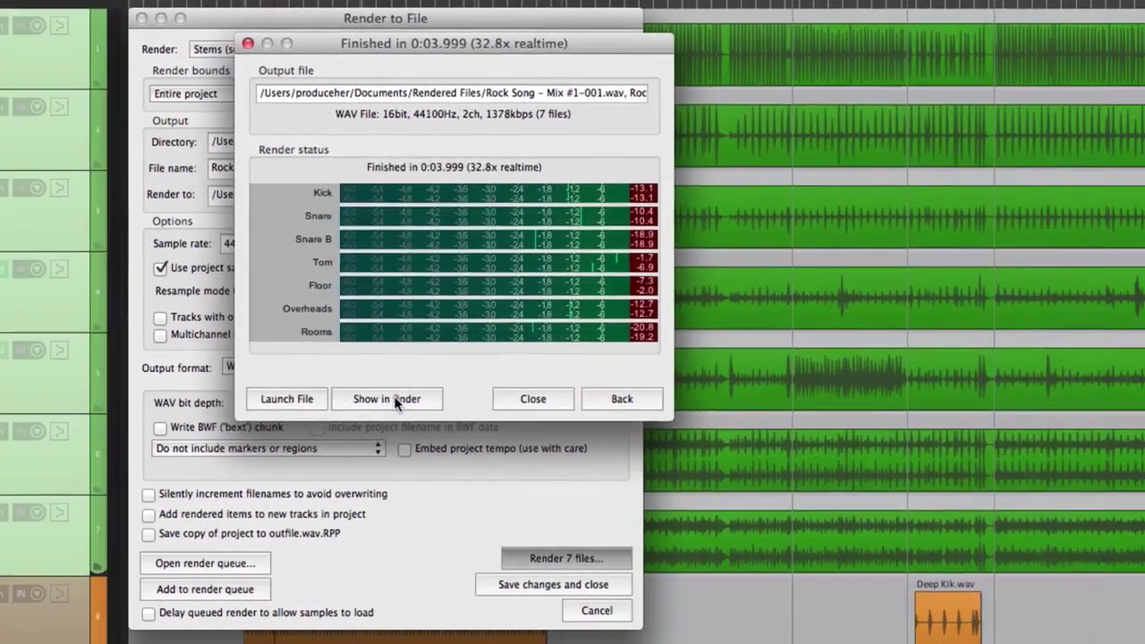
{"action": "left_click", "coordinate": [395, 399]}
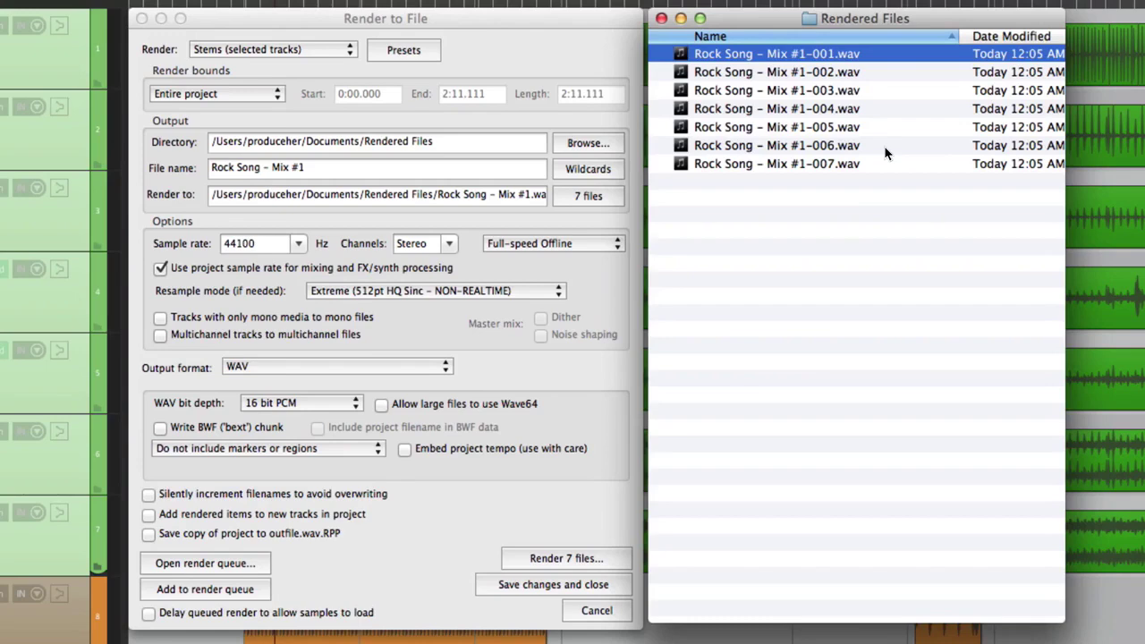
Delete all seven rendered stem files from the Rendered Files folder.
{"action": "left_click", "coordinate": [823, 235]}
{"action": "key", "text": "super+a"}
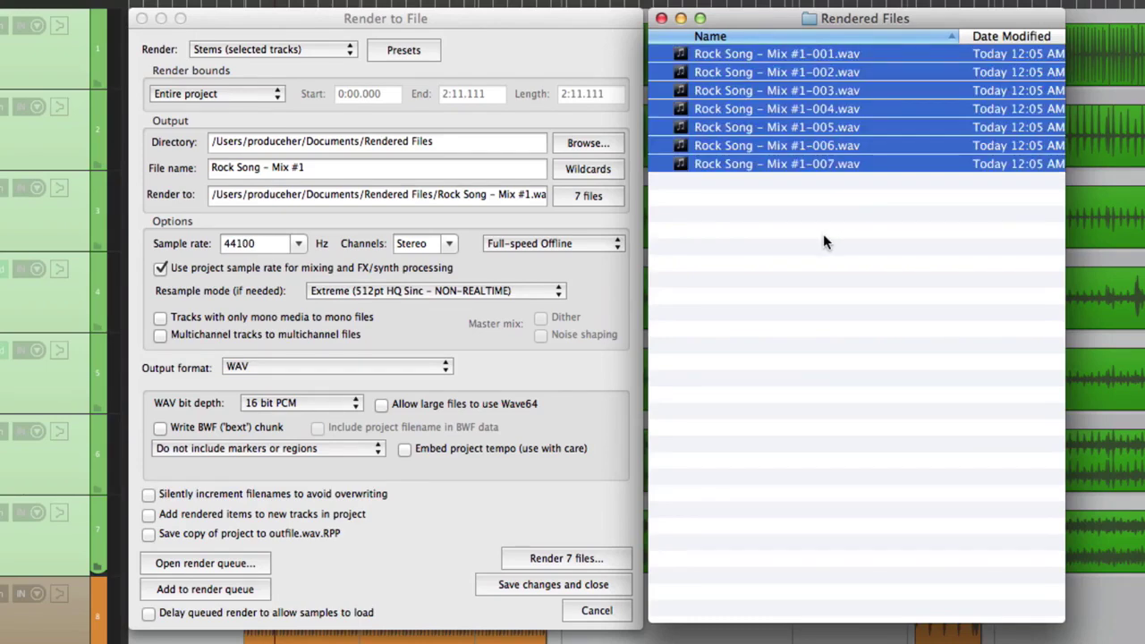
{"action": "key", "text": "super+BackSpace"}
Shorten the render file name to Rock Song and insert the $tracknumber wildcard in front of it.
{"action": "left_click", "coordinate": [519, 52]}
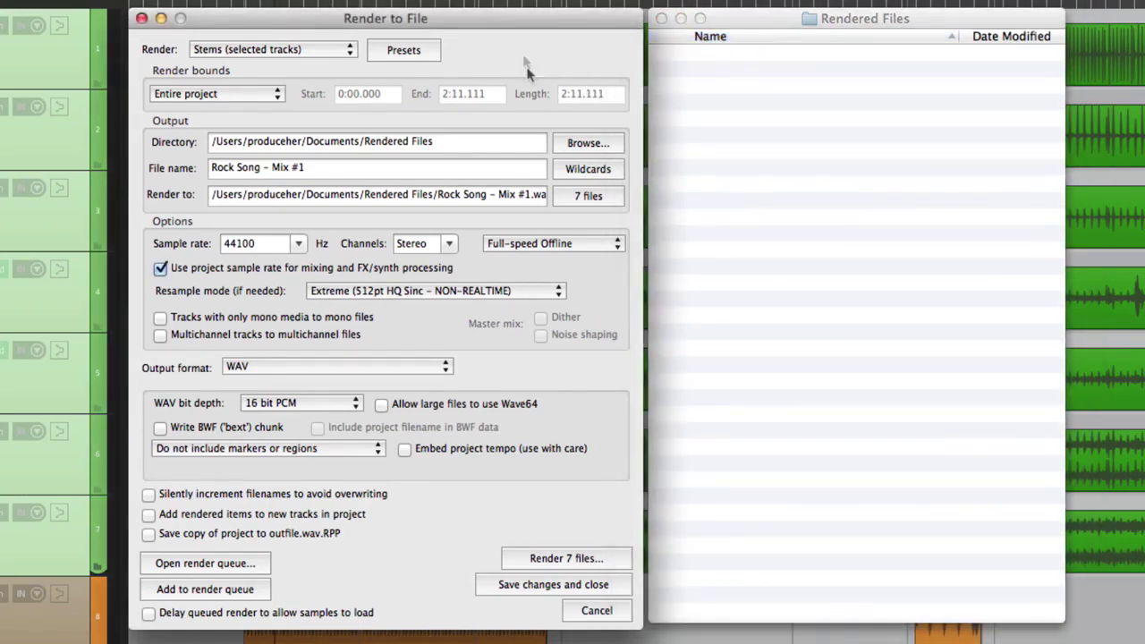
{"action": "triple_click", "coordinate": [342, 172]}
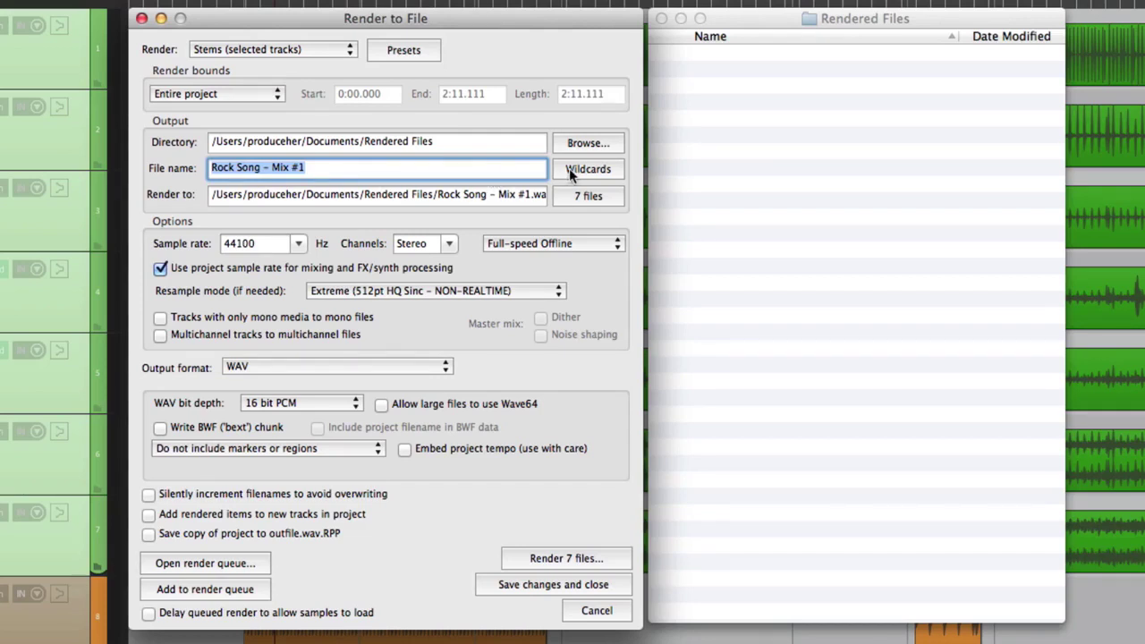
{"action": "left_click", "coordinate": [339, 175]}
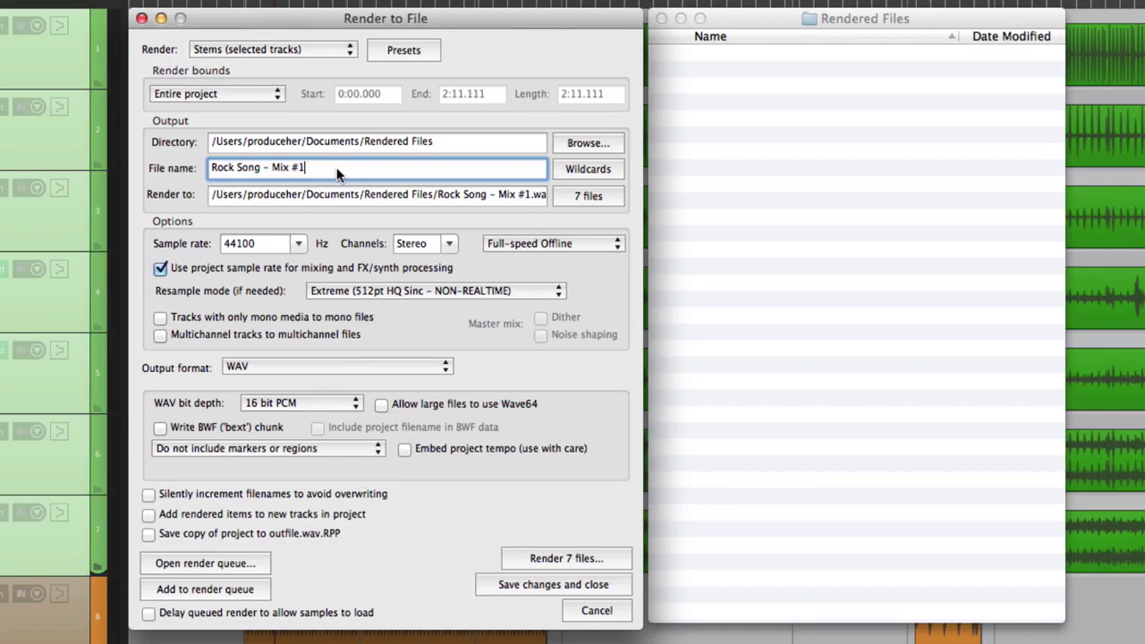
{"action": "key", "text": "BackSpace"}
{"action": "key", "text": "BackSpace"}
{"action": "key", "text": "BackSpace"}
{"action": "key", "text": "BackSpace"}
{"action": "key", "text": "BackSpace"}
{"action": "key", "text": "BackSpace"}
{"action": "key", "text": "BackSpace"}
{"action": "key", "text": "BackSpace"}
{"action": "key", "text": "BackSpace"}
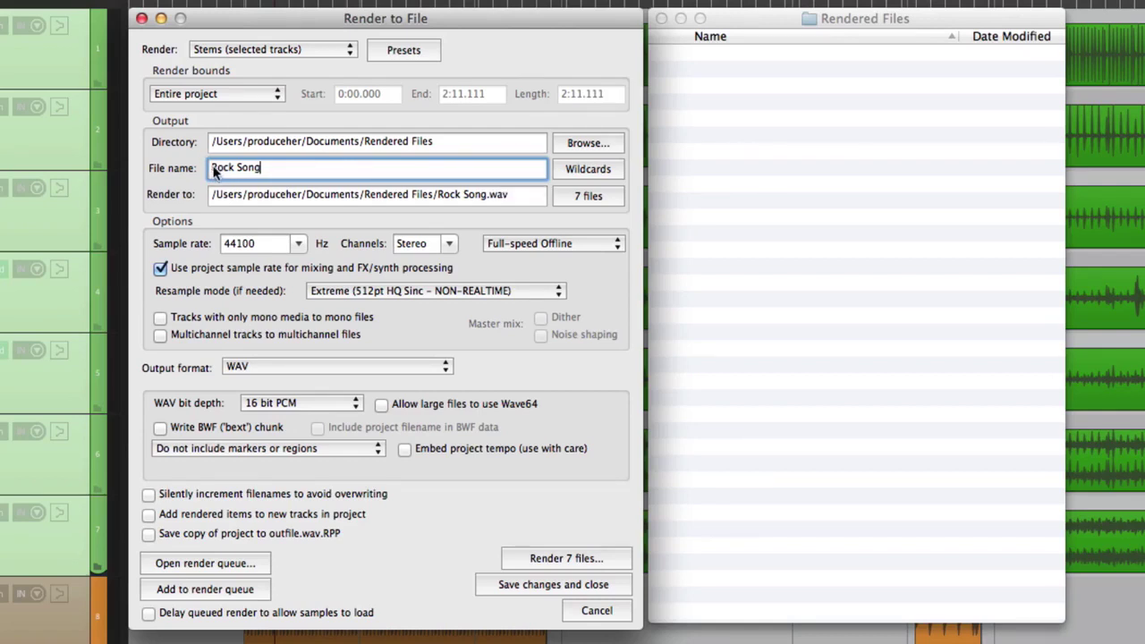
{"action": "left_click", "coordinate": [589, 169]}
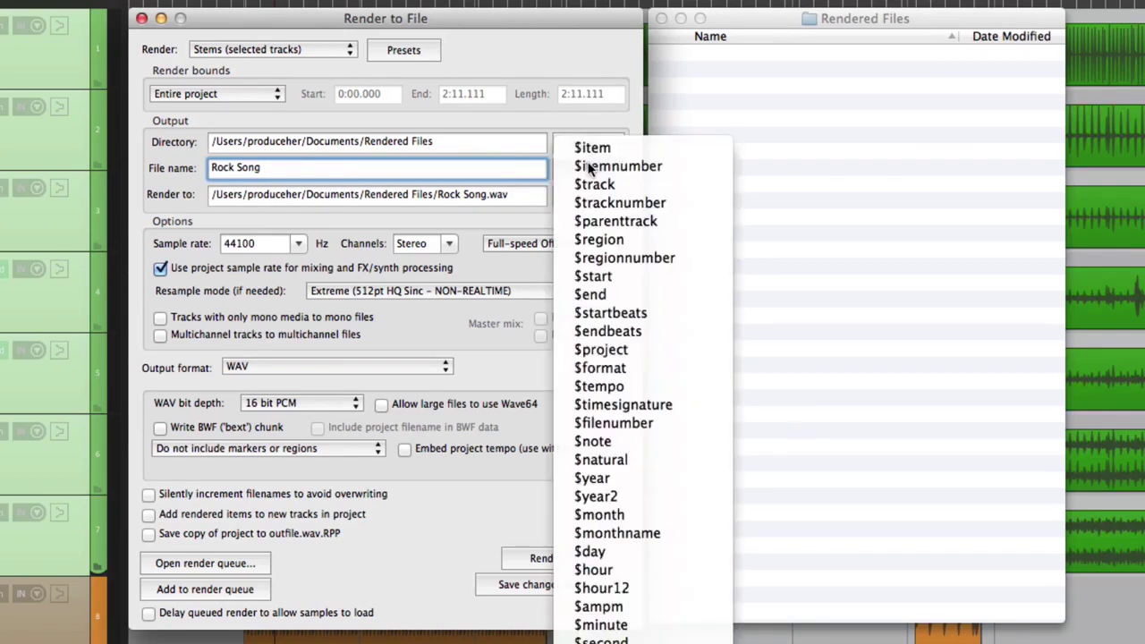
{"action": "left_click", "coordinate": [673, 206]}
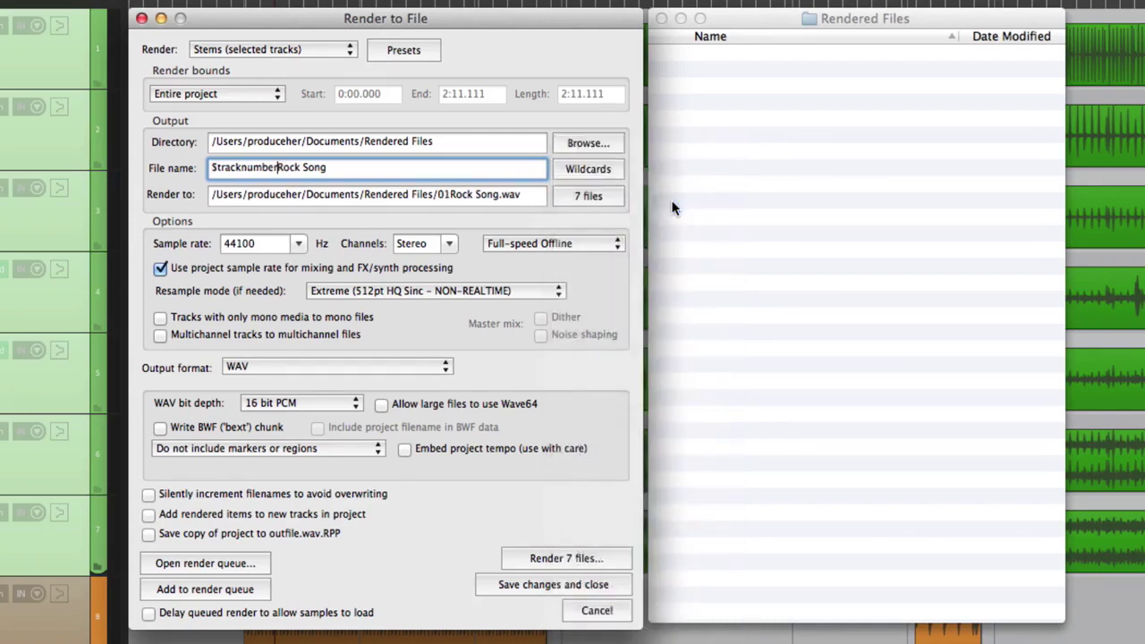
Insert the $track wildcard with dash separators between $tracknumber and Rock Song in the render file name.
{"action": "type", "text": "-"}
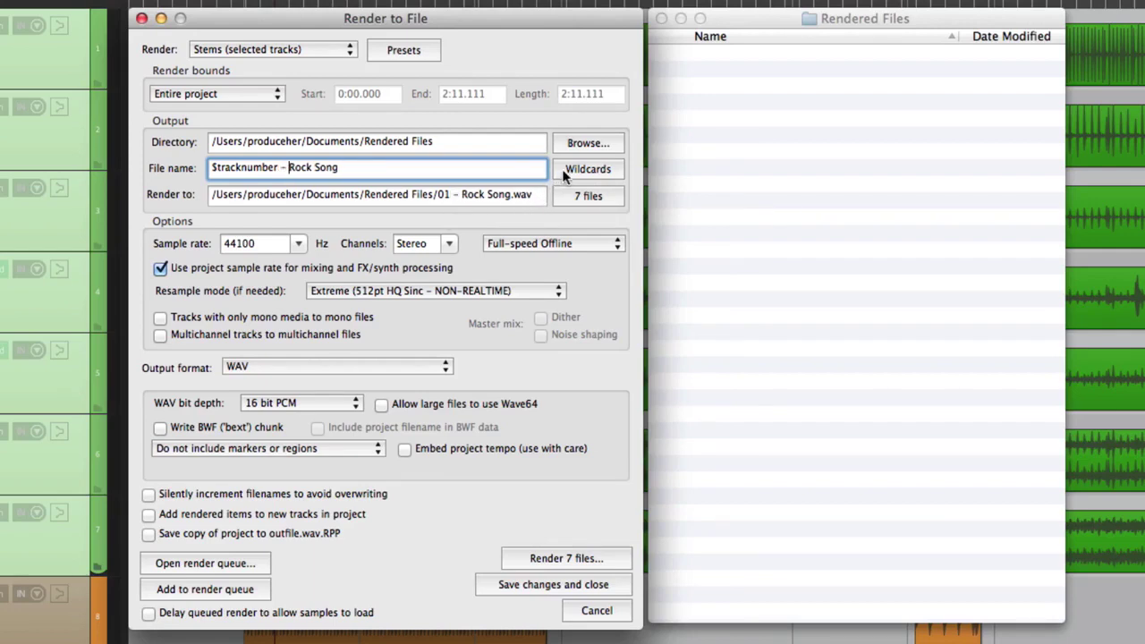
{"action": "left_click", "coordinate": [563, 177]}
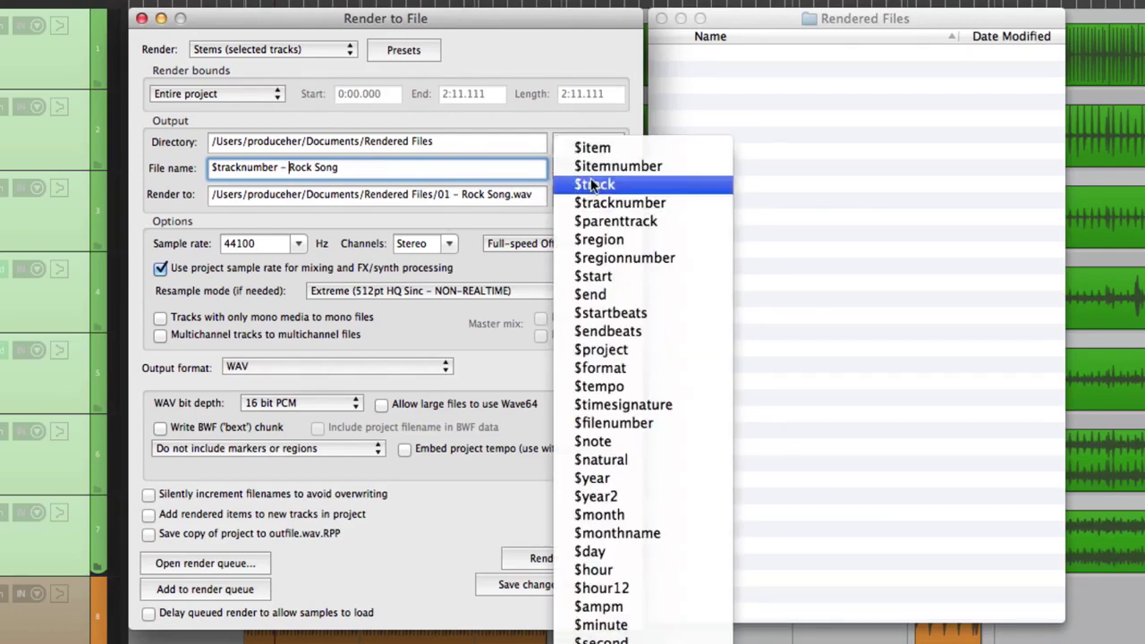
{"action": "left_click", "coordinate": [593, 184]}
{"action": "type", "text": "-"}
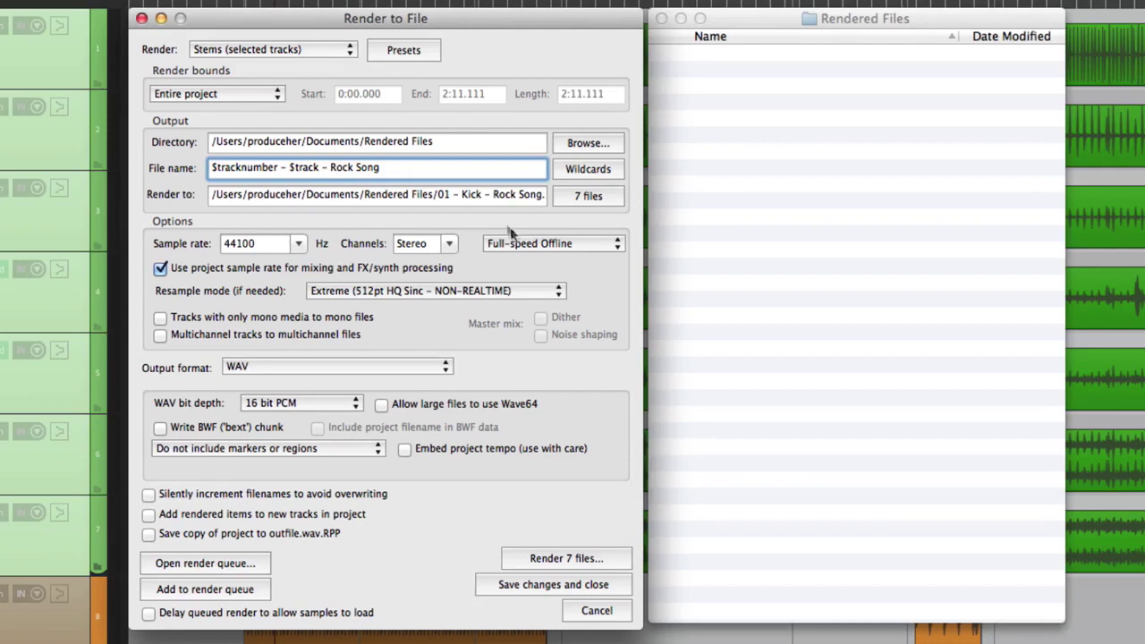
{"action": "left_click_drag", "start_coordinate": [433, 194], "coordinate": [564, 202]}
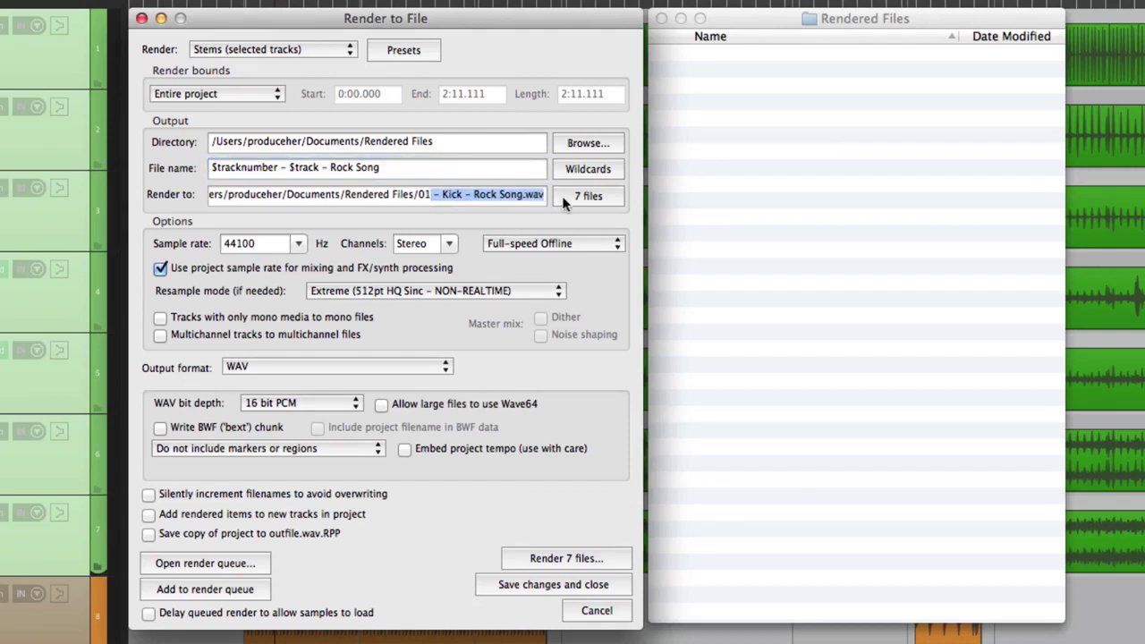
{"action": "left_click", "coordinate": [457, 197]}
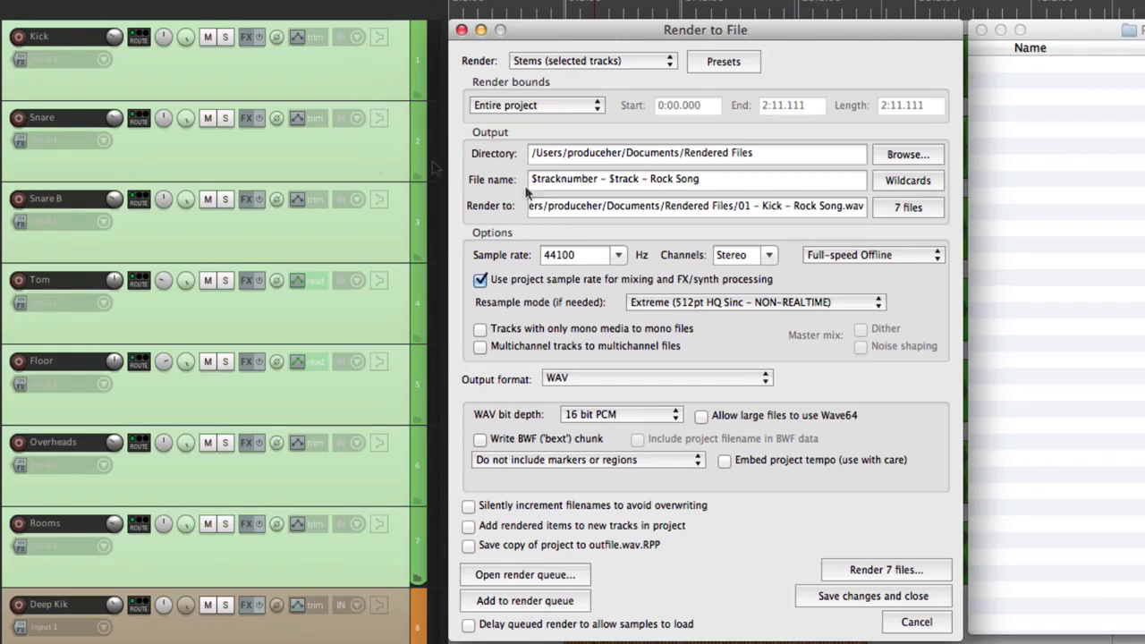
Remove the dash between the $tracknumber and $track wildcards in the render file name.
{"action": "left_click", "coordinate": [604, 182]}
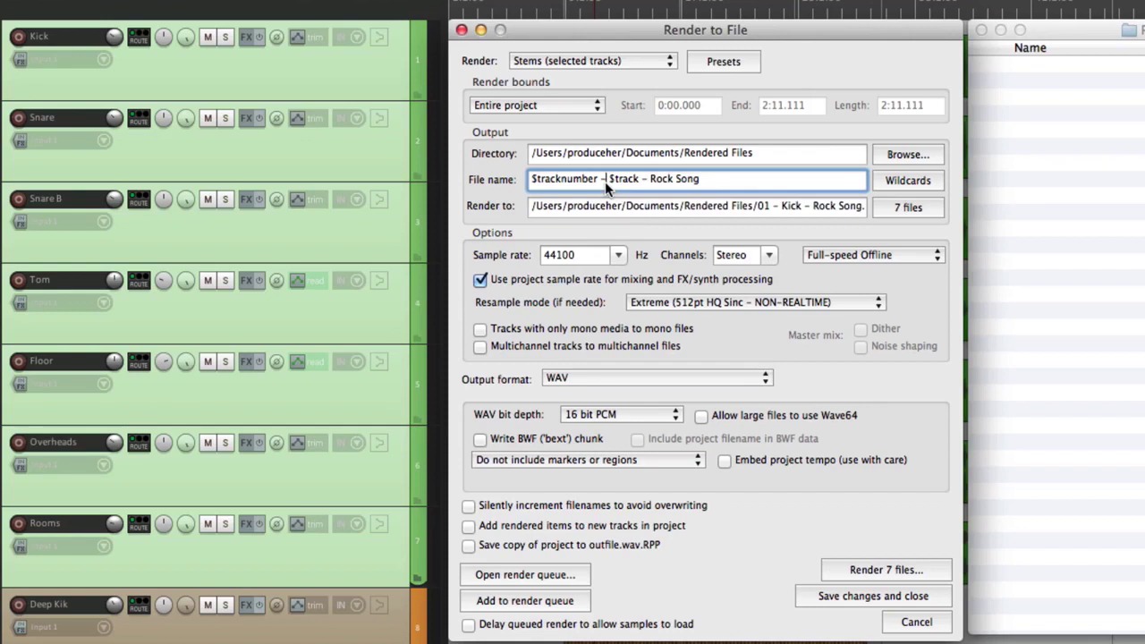
{"action": "key", "text": "BackSpace"}
{"action": "key", "text": "BackSpace"}
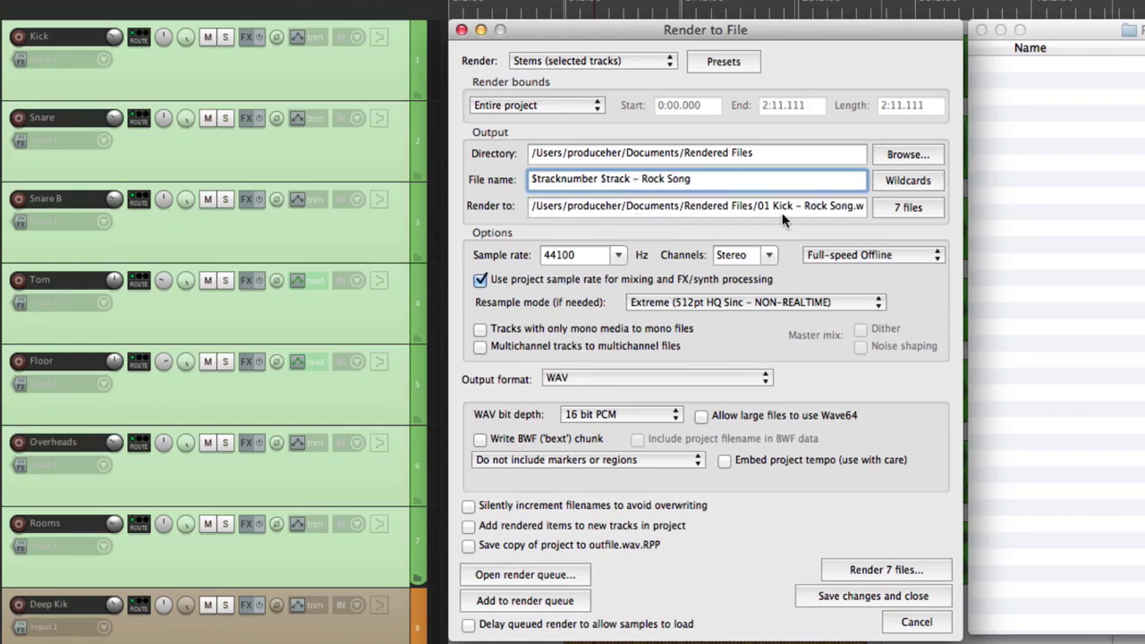
Append a dash, the $tempo wildcard and the text BPM to the render file name.
{"action": "left_click", "coordinate": [735, 184]}
{"action": "type", "text": "-"}
{"action": "left_click", "coordinate": [919, 178]}
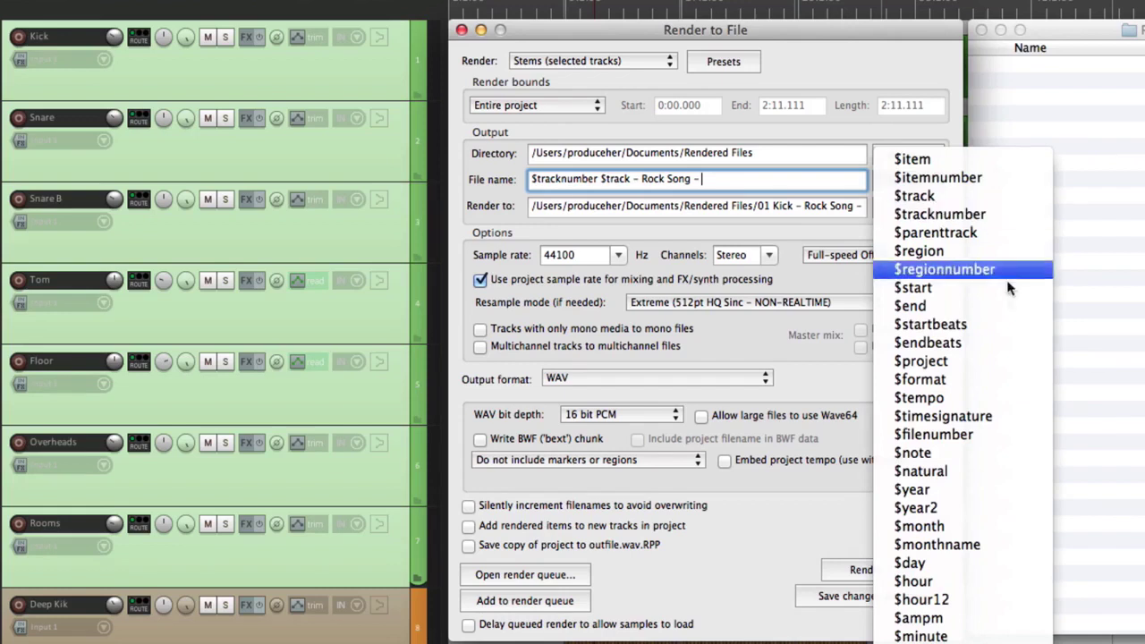
{"action": "left_click", "coordinate": [988, 394]}
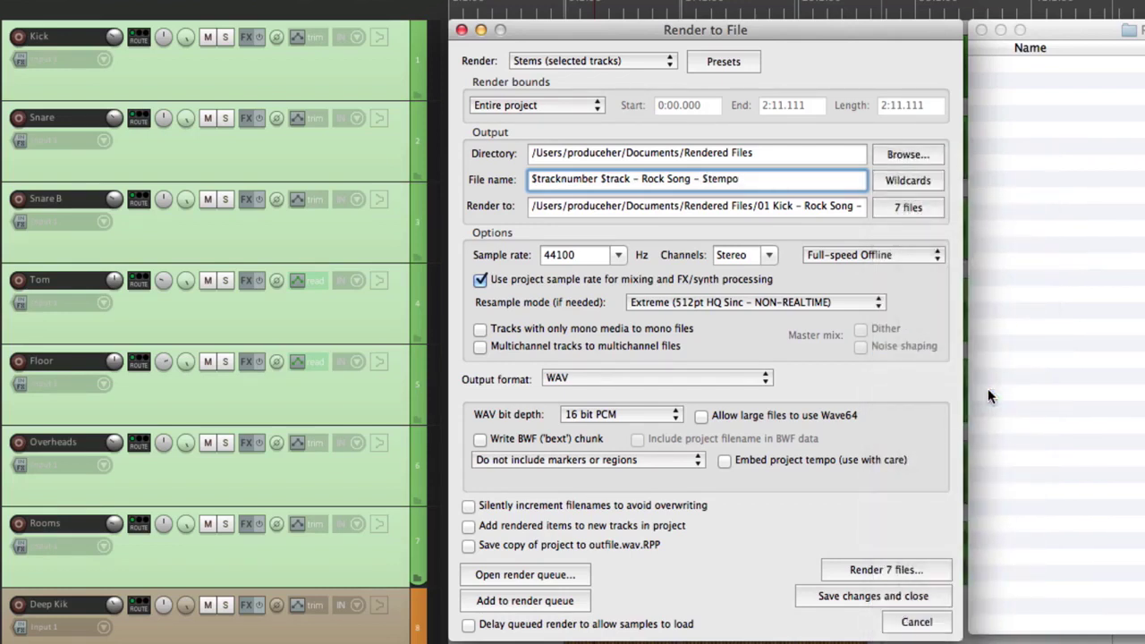
{"action": "type", "text": "BPM"}
{"action": "left_click", "coordinate": [739, 179]}
Replace the text Rock Song in the render file name with the $project wildcard.
{"action": "left_click", "coordinate": [686, 183]}
{"action": "key", "text": "BackSpace"}
{"action": "key", "text": "BackSpace"}
{"action": "key", "text": "BackSpace"}
{"action": "key", "text": "BackSpace"}
{"action": "key", "text": "BackSpace"}
{"action": "key", "text": "BackSpace"}
{"action": "key", "text": "BackSpace"}
{"action": "key", "text": "BackSpace"}
{"action": "key", "text": "BackSpace"}
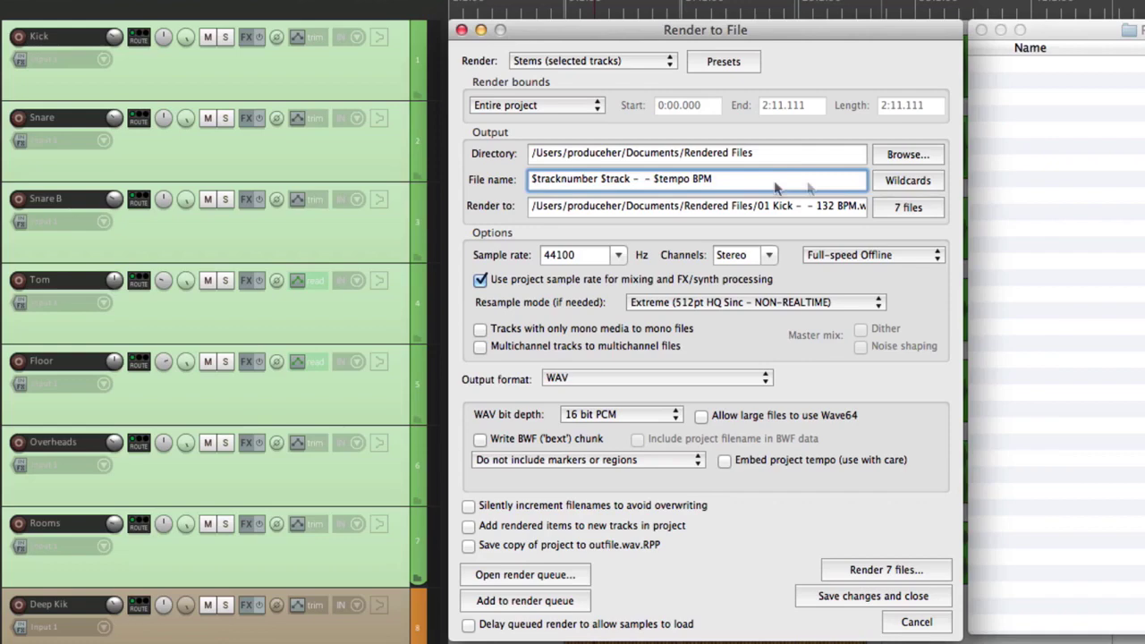
{"action": "left_click", "coordinate": [908, 181]}
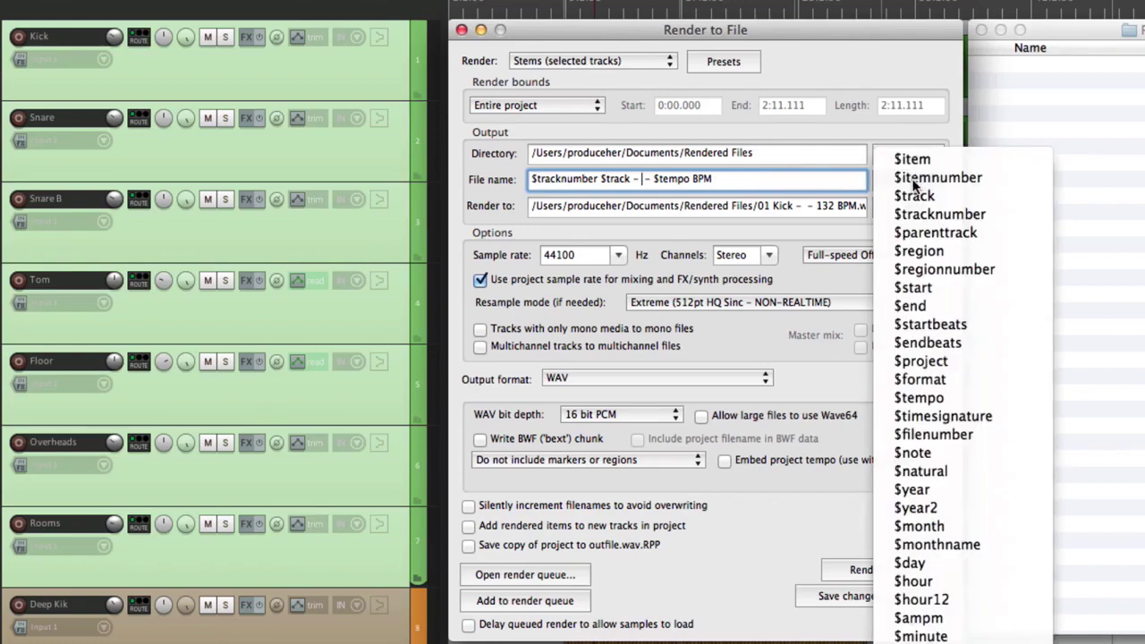
{"action": "left_click", "coordinate": [968, 356]}
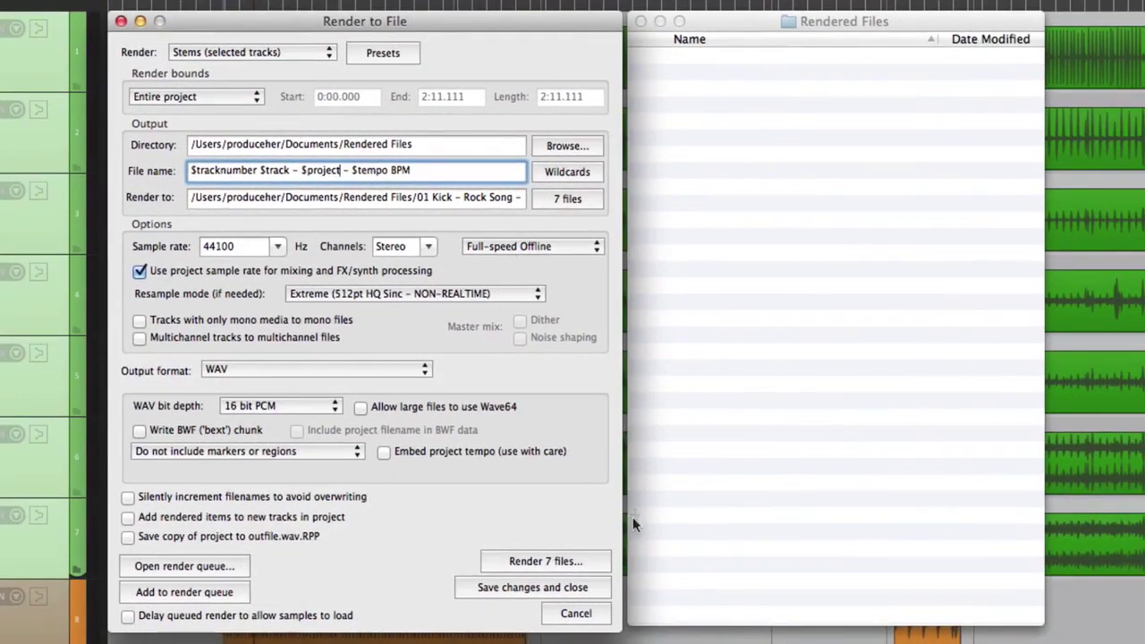
Render the seven drum stems with the wildcard file name and return to the render settings.
{"action": "left_click", "coordinate": [585, 561]}
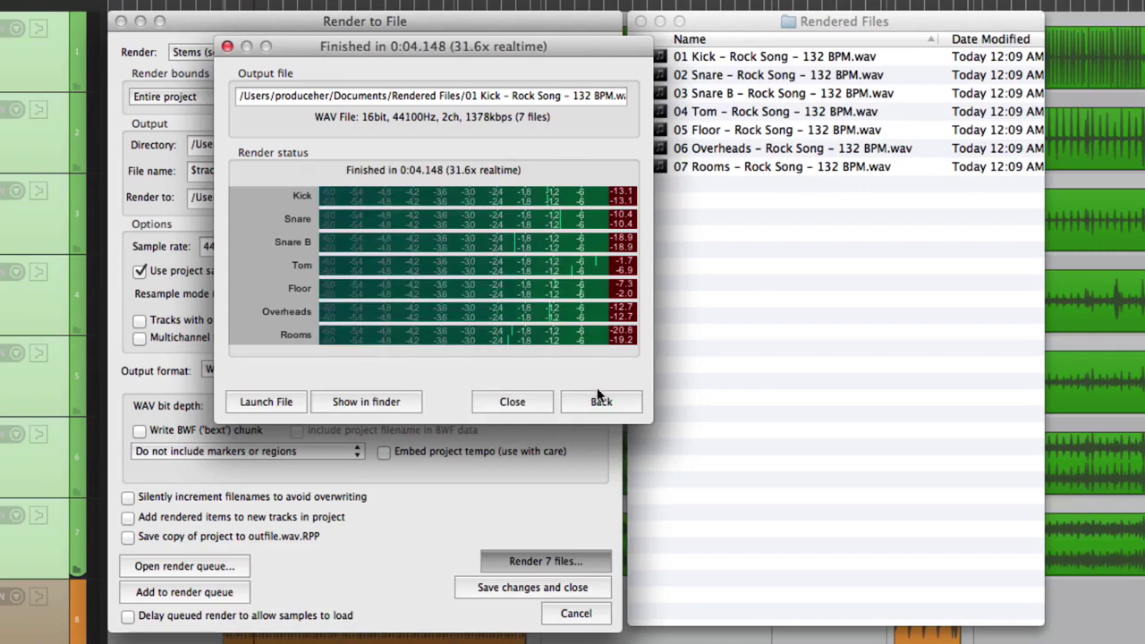
{"action": "left_click", "coordinate": [598, 402]}
{"action": "left_click", "coordinate": [730, 348]}
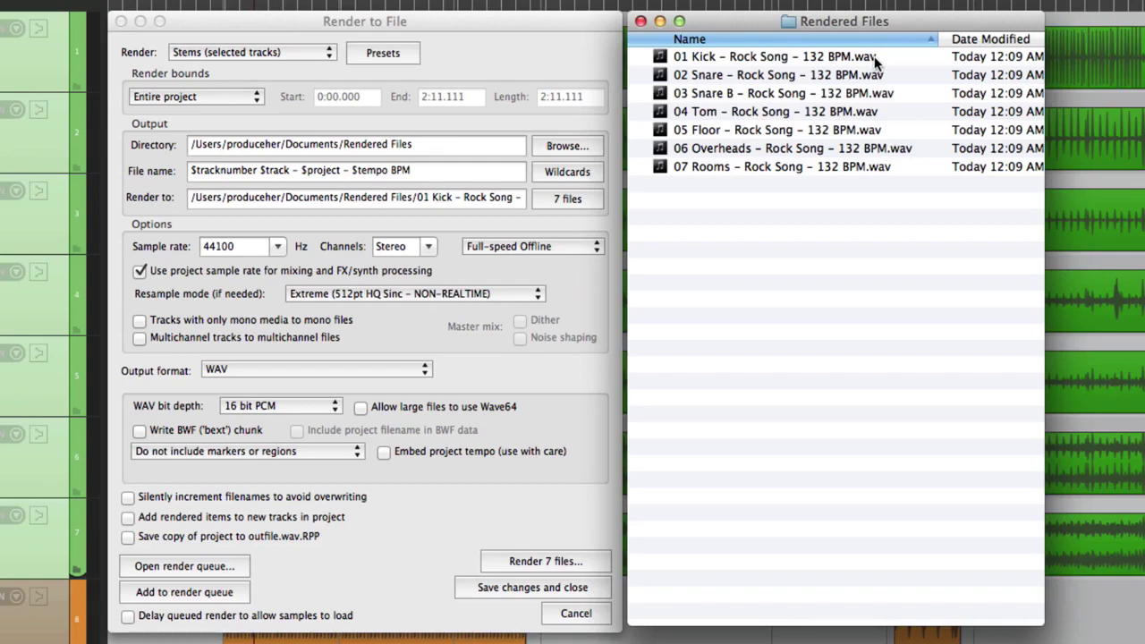
Look over the available file name wildcards and delete all stem files from the Rendered Files folder.
{"action": "left_click", "coordinate": [576, 175]}
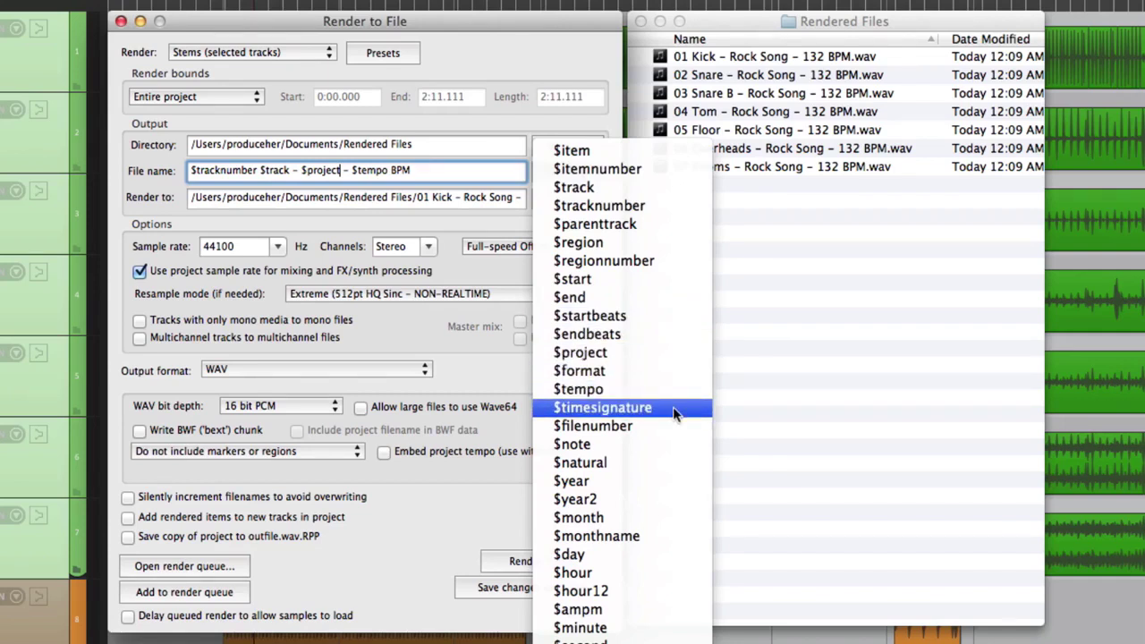
{"action": "left_click", "coordinate": [821, 351]}
{"action": "key", "text": "super+a"}
{"action": "key", "text": "super+BackSpace"}
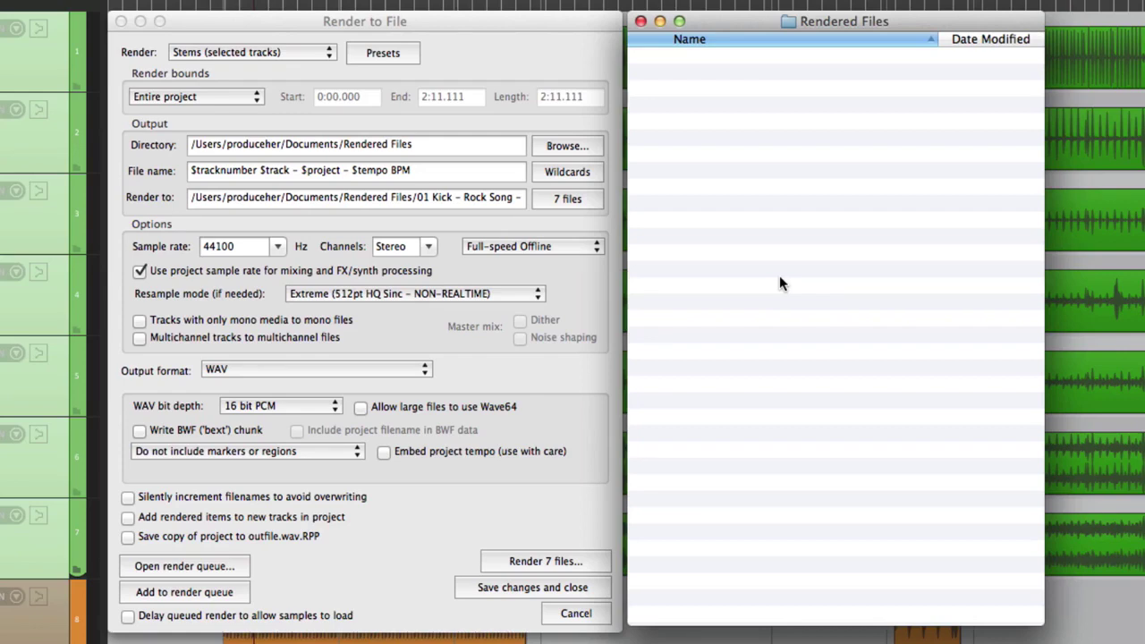
Render the seven selected drum tracks once more to the emptied Rendered Files folder.
{"action": "left_click", "coordinate": [496, 538]}
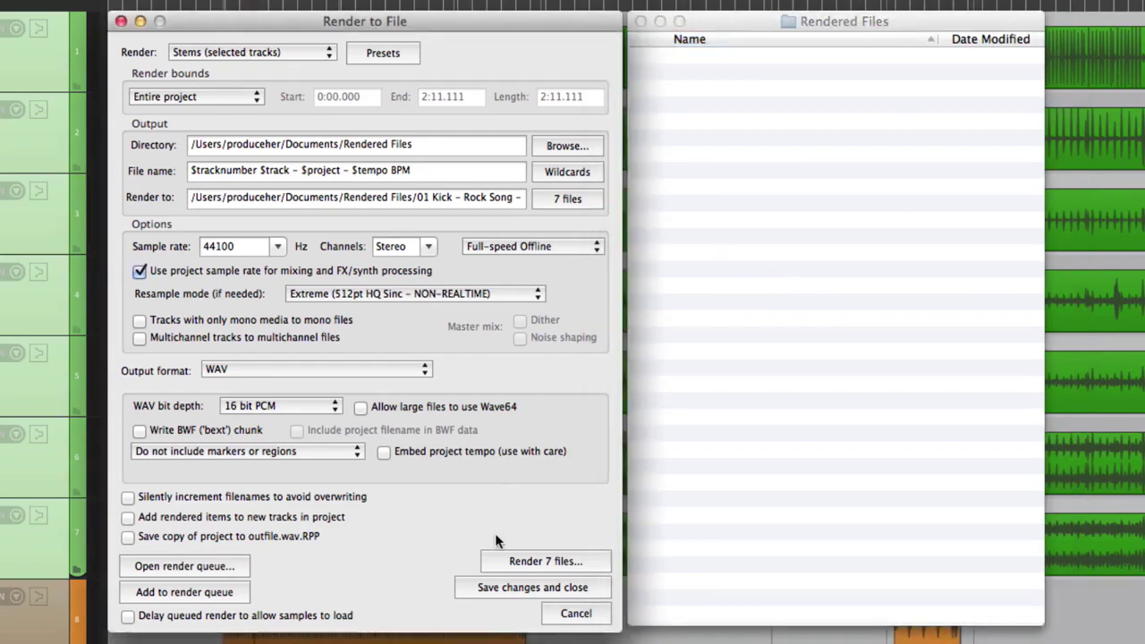
{"action": "left_click", "coordinate": [536, 561]}
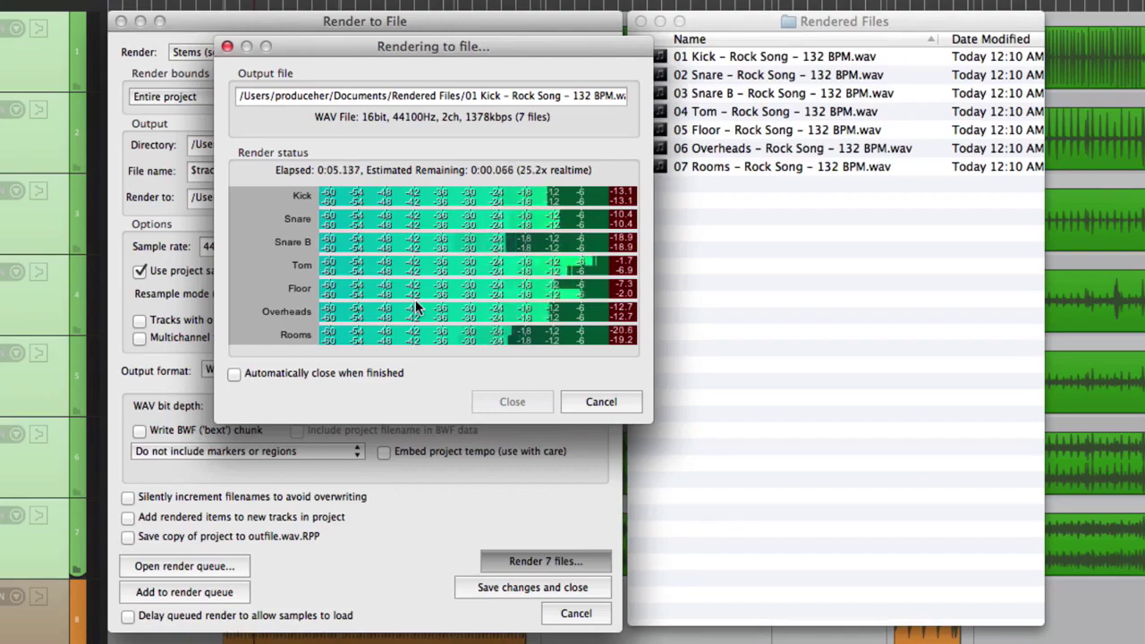
{"action": "left_click", "coordinate": [600, 402]}
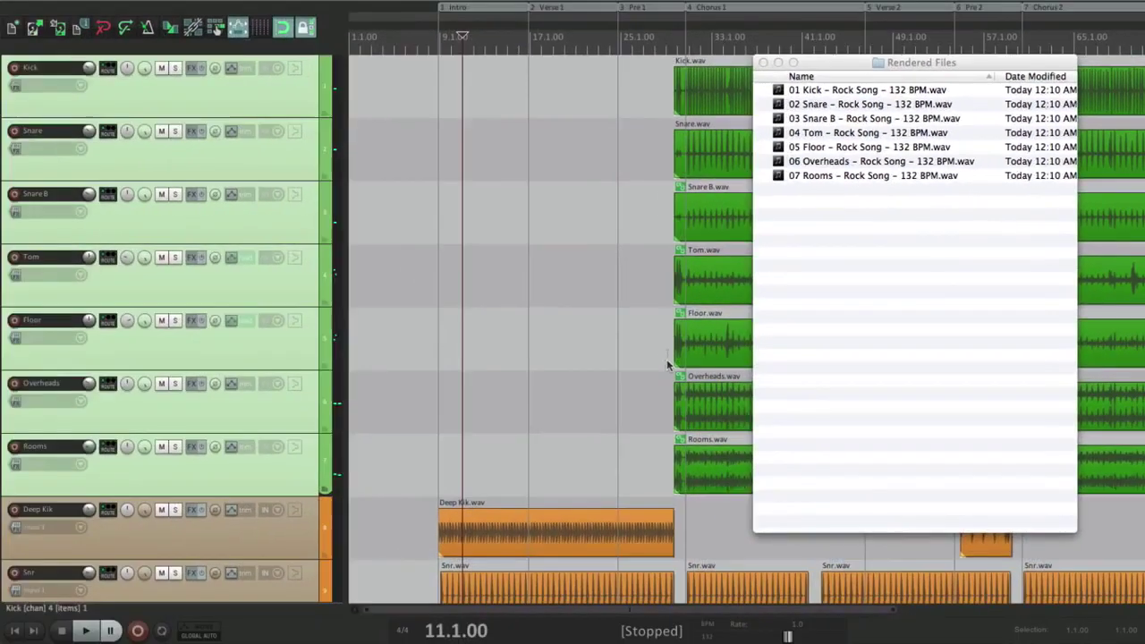
Set the render to output tracks with only mono media as mono files and multichannel tracks as multichannel files.
{"action": "left_click_drag", "start_coordinate": [831, 117], "coordinate": [646, 116]}
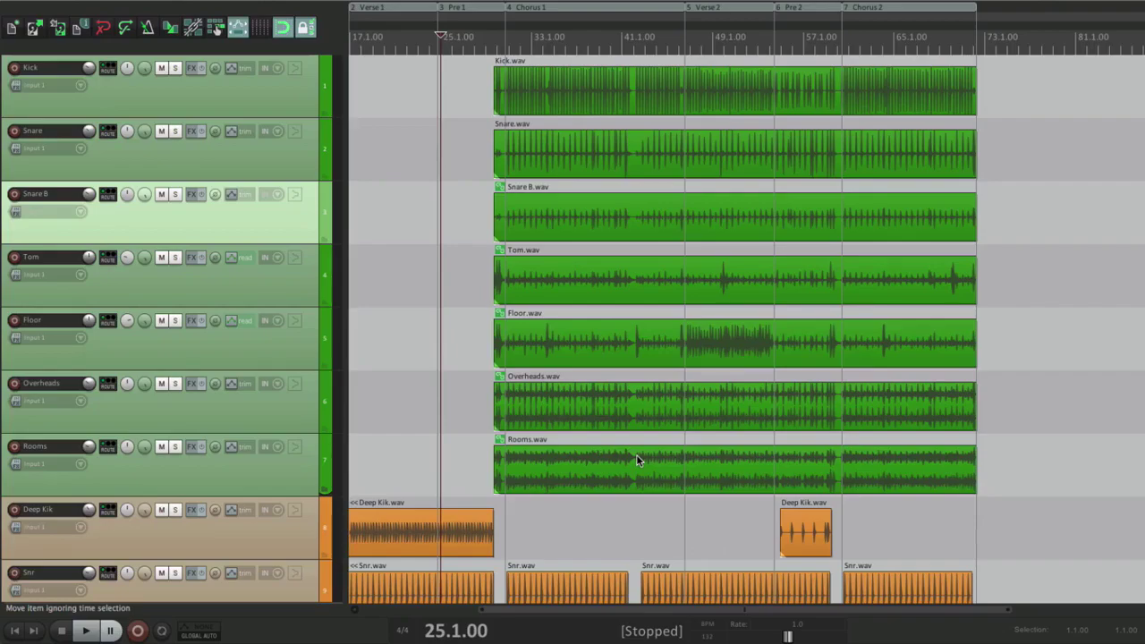
{"action": "scroll", "coordinate": [390, 352], "scroll_direction": "left", "scroll_amount": 3}
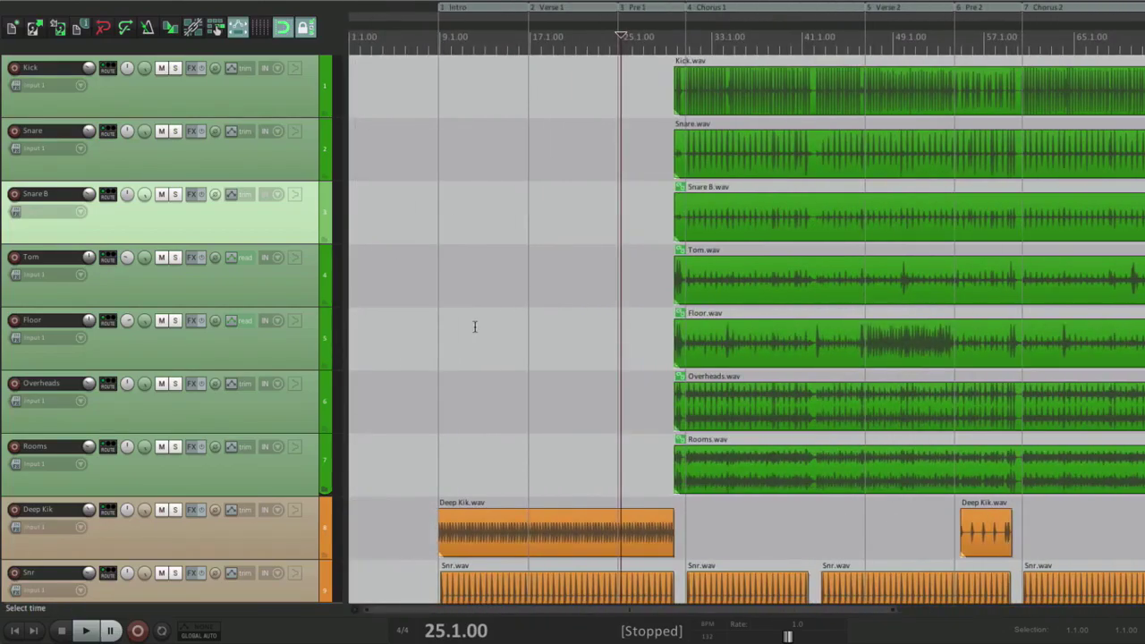
{"action": "key", "text": "super+alt+r"}
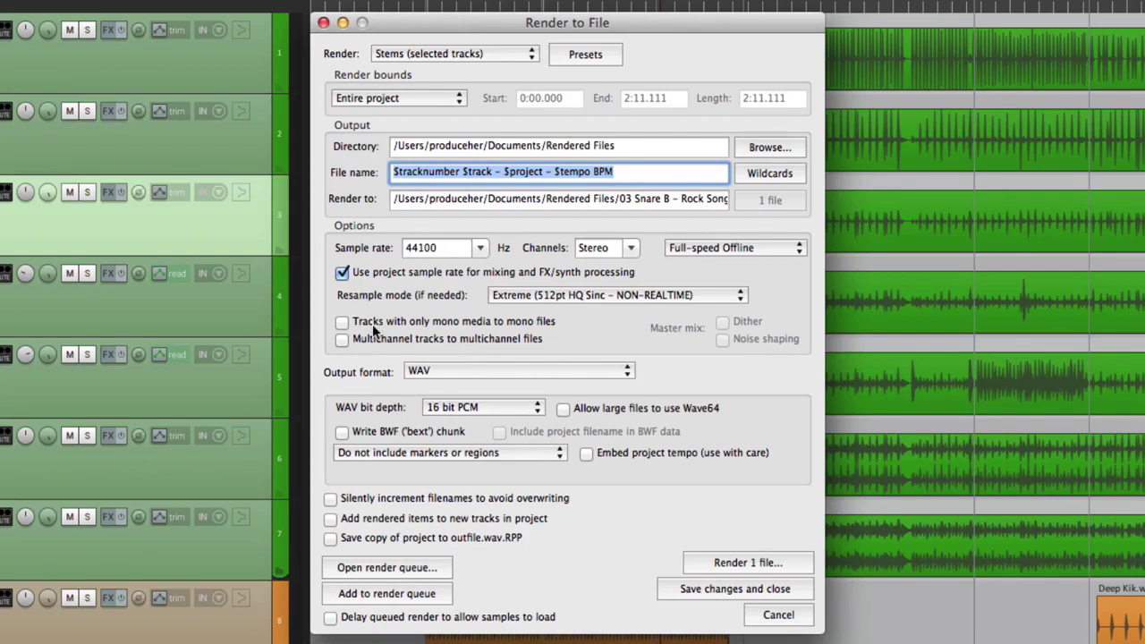
{"action": "left_click", "coordinate": [343, 323]}
{"action": "left_click", "coordinate": [341, 340]}
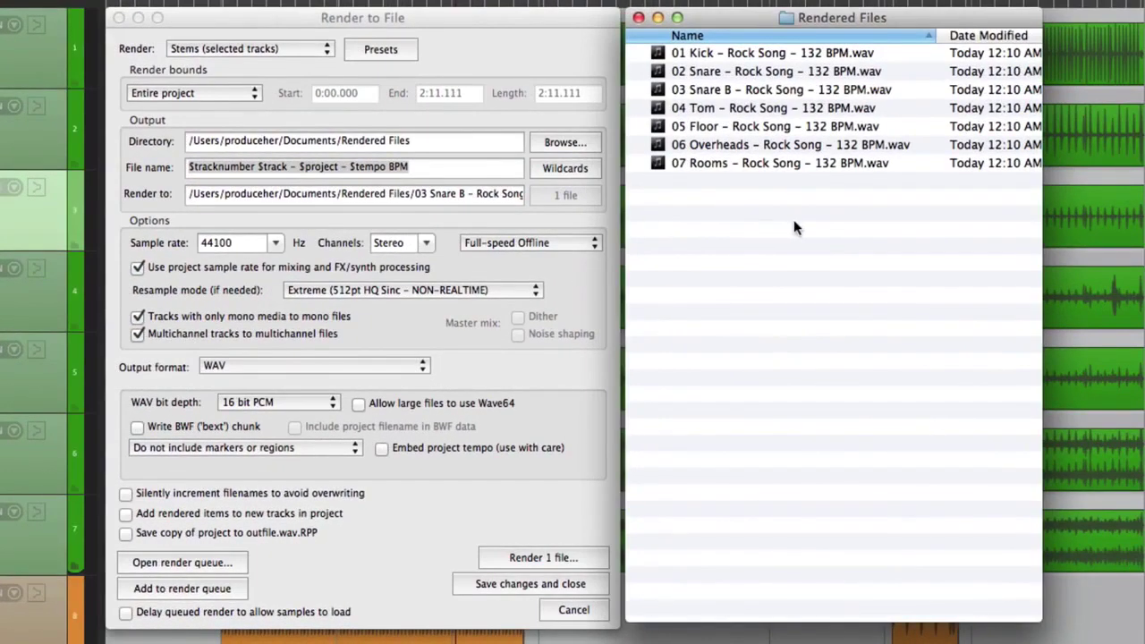
Delete the existing stem files and render the seven drum tracks again using the mono and multichannel file options.
{"action": "key", "text": "super+a"}
{"action": "key", "text": "super+BackSpace"}
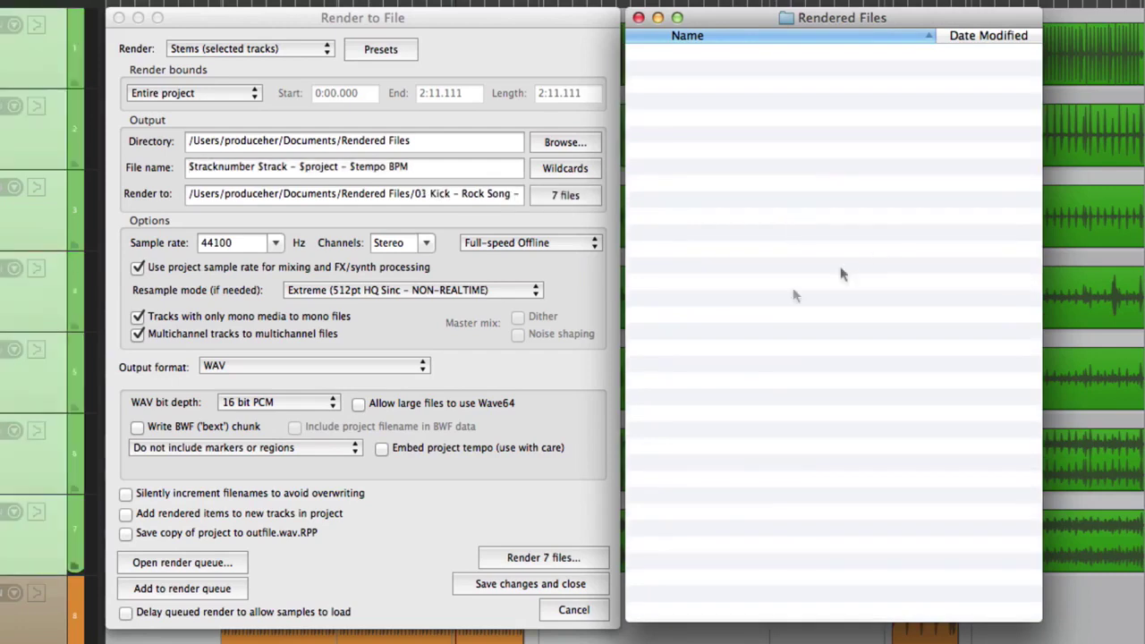
{"action": "left_click", "coordinate": [578, 560]}
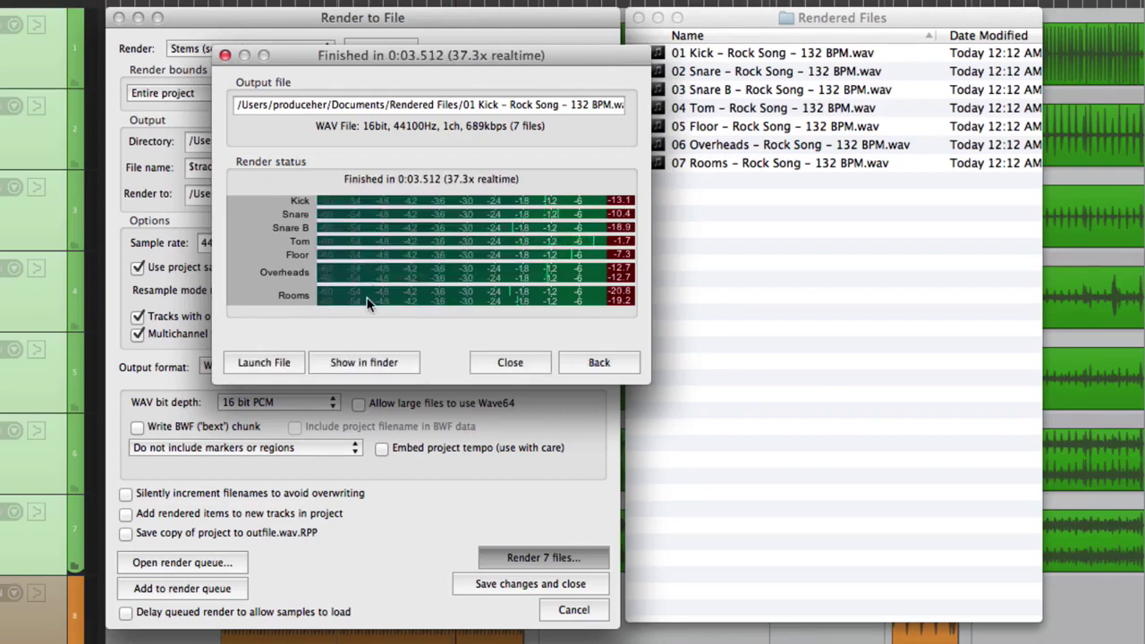
{"action": "left_click", "coordinate": [576, 355]}
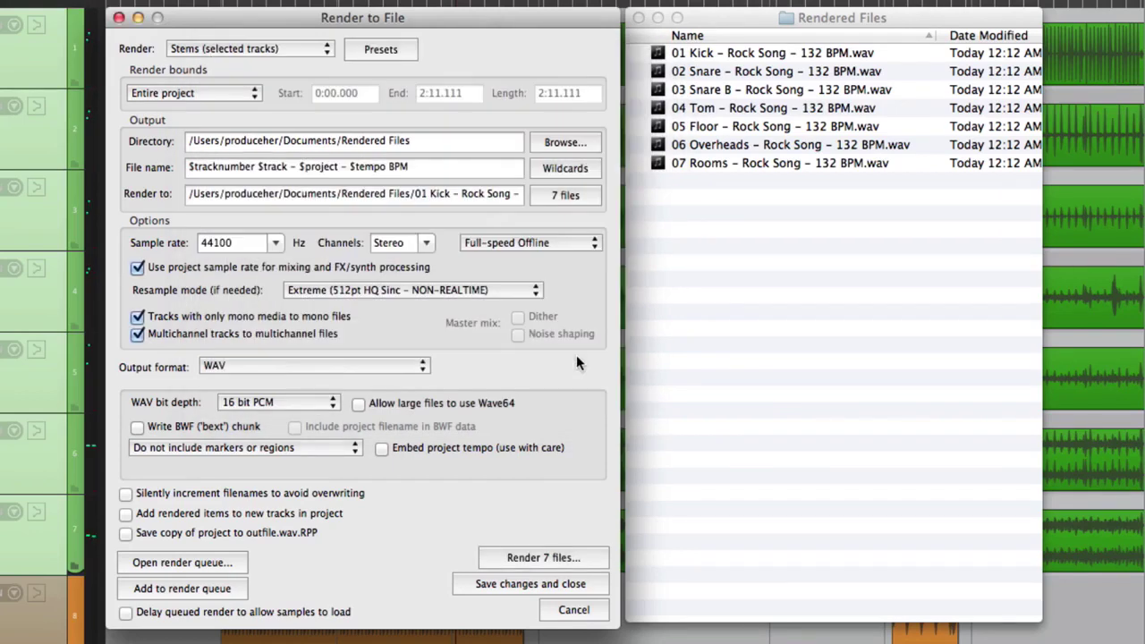
Clear the newly rendered mono and stereo stem files from the Rendered Files folder.
{"action": "left_click", "coordinate": [745, 329]}
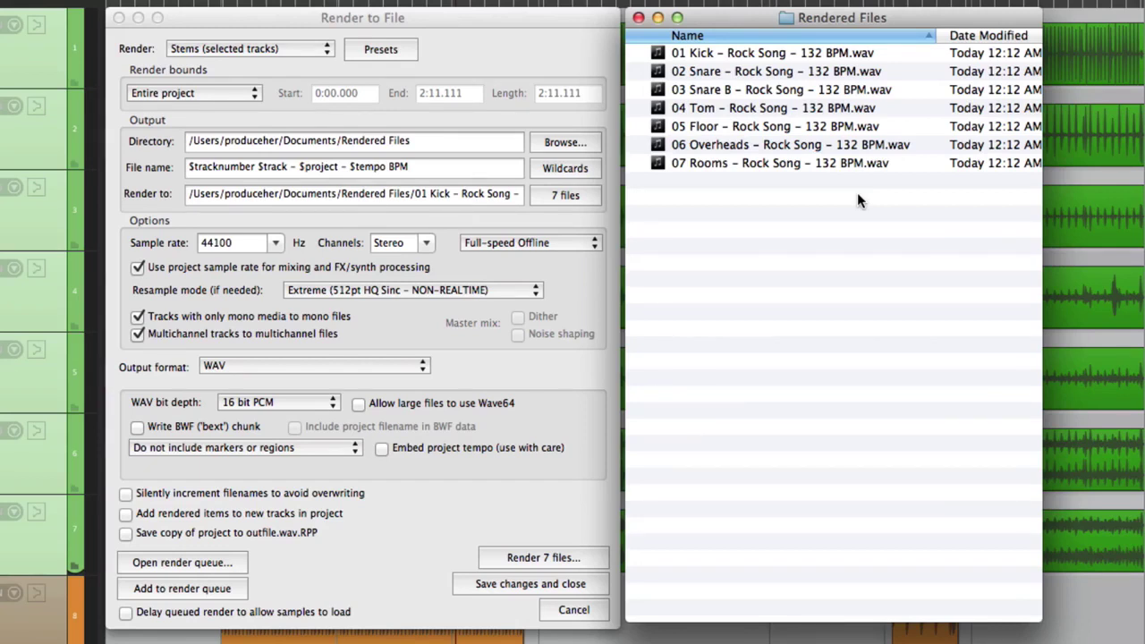
{"action": "key", "text": "super+a"}
{"action": "key", "text": "super+BackSpace"}
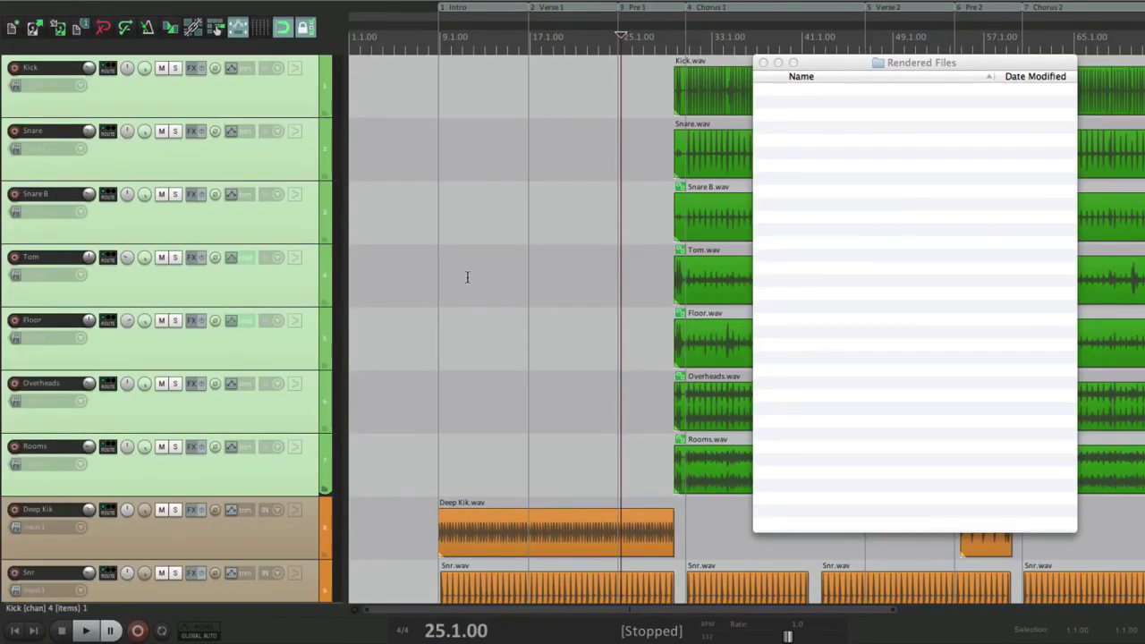
Insert a folder track named Drums above Kick and end its folder at the Rooms track.
{"action": "left_click", "coordinate": [427, 187]}
{"action": "left_click", "coordinate": [277, 103]}
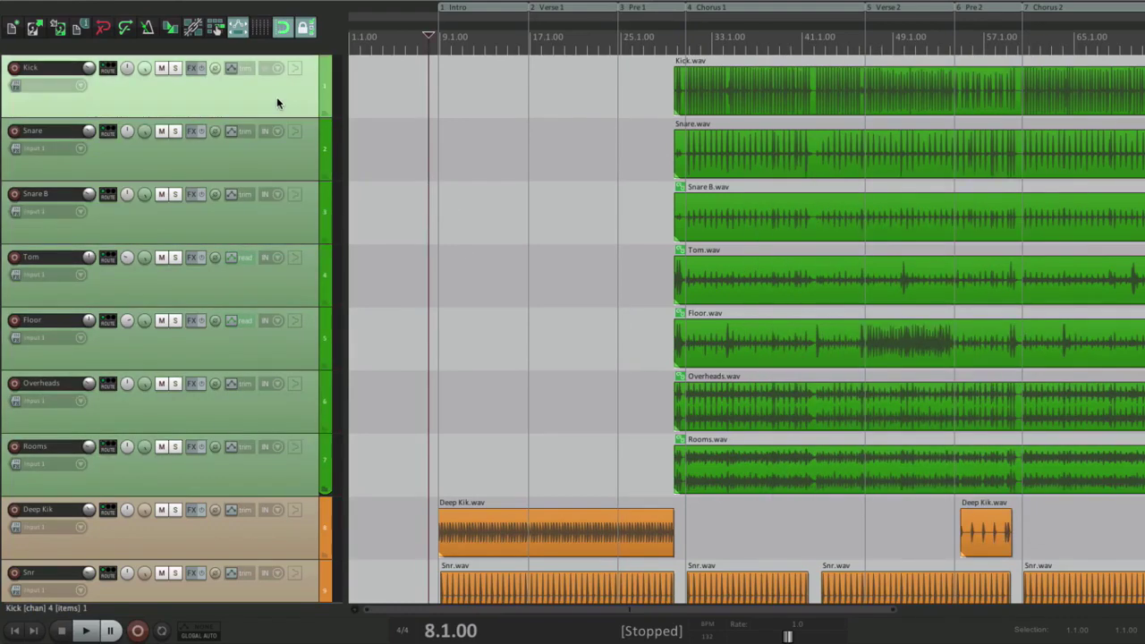
{"action": "key", "text": "ctrl+t"}
{"action": "left_click_drag", "start_coordinate": [167, 150], "coordinate": [178, 91]}
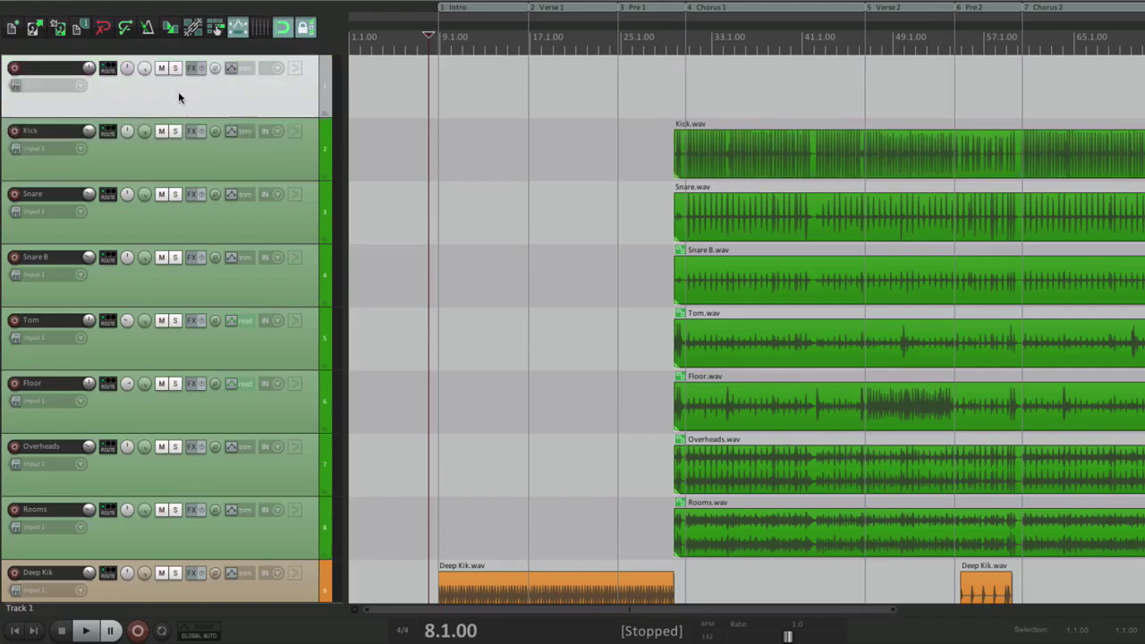
{"action": "left_click", "coordinate": [325, 114]}
{"action": "double_click", "coordinate": [75, 69]}
{"action": "type", "text": "Drums"}
{"action": "key", "text": "Return"}
{"action": "scroll", "coordinate": [247, 269], "scroll_direction": "down", "scroll_amount": 3}
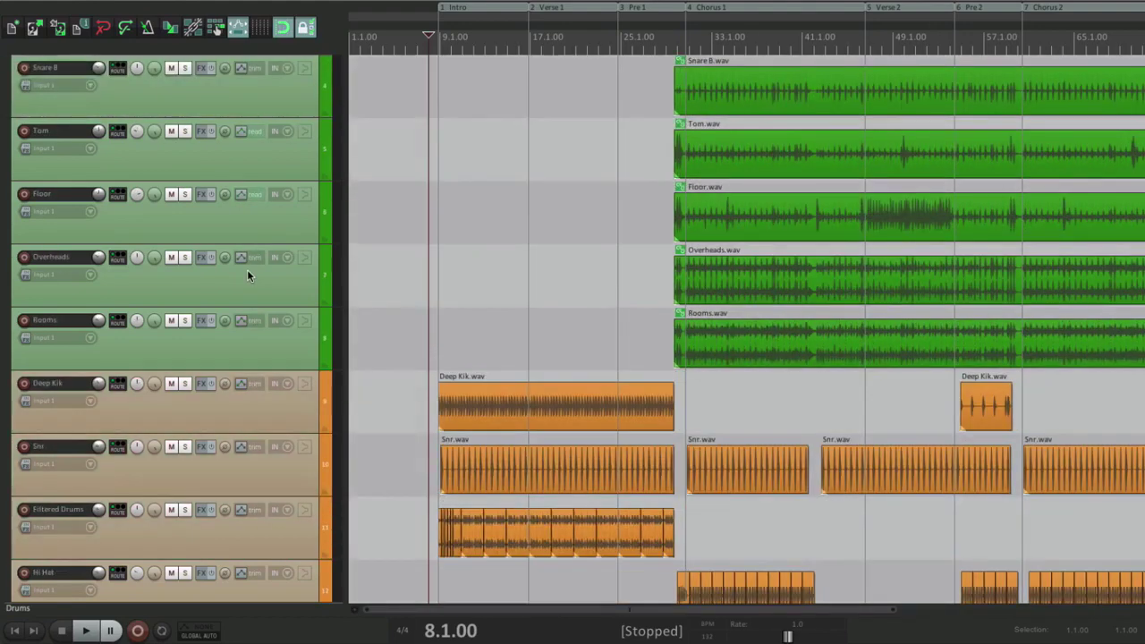
{"action": "left_click", "coordinate": [323, 365]}
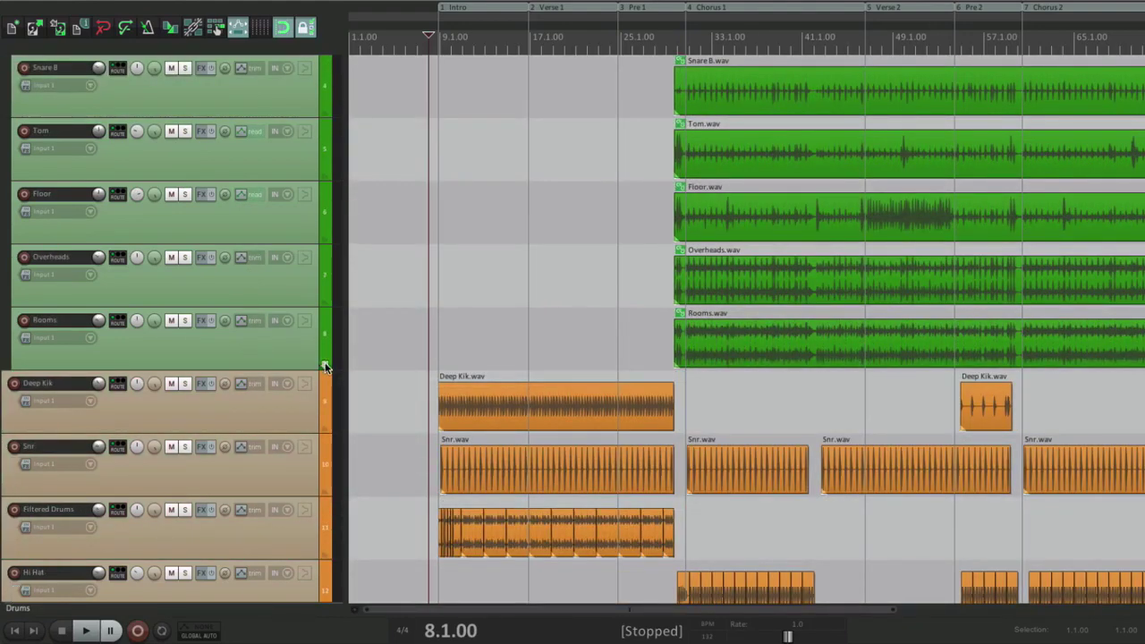
Insert a folder track named E. Drums above Deep Kik and end its folder at Distorted Hats.
{"action": "left_click", "coordinate": [249, 359]}
{"action": "key", "text": "ctrl+t"}
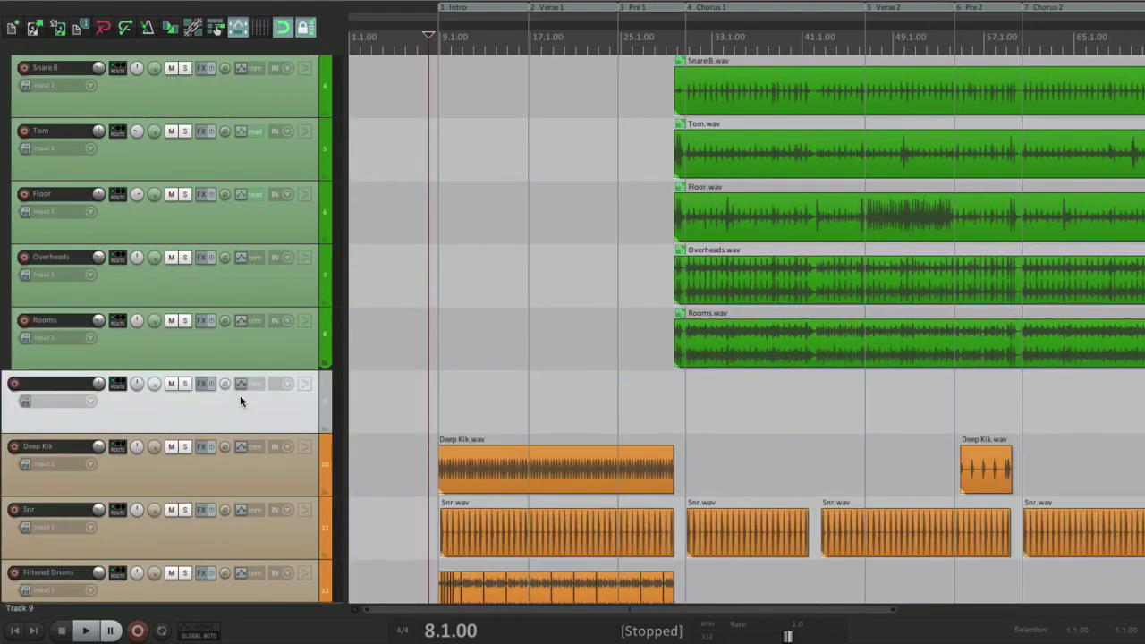
{"action": "double_click", "coordinate": [30, 393]}
{"action": "type", "text": "E. Drums"}
{"action": "key", "text": "Return"}
{"action": "left_click", "coordinate": [324, 431]}
{"action": "scroll", "coordinate": [402, 432], "scroll_direction": "down", "scroll_amount": 5}
{"action": "left_click", "coordinate": [324, 396]}
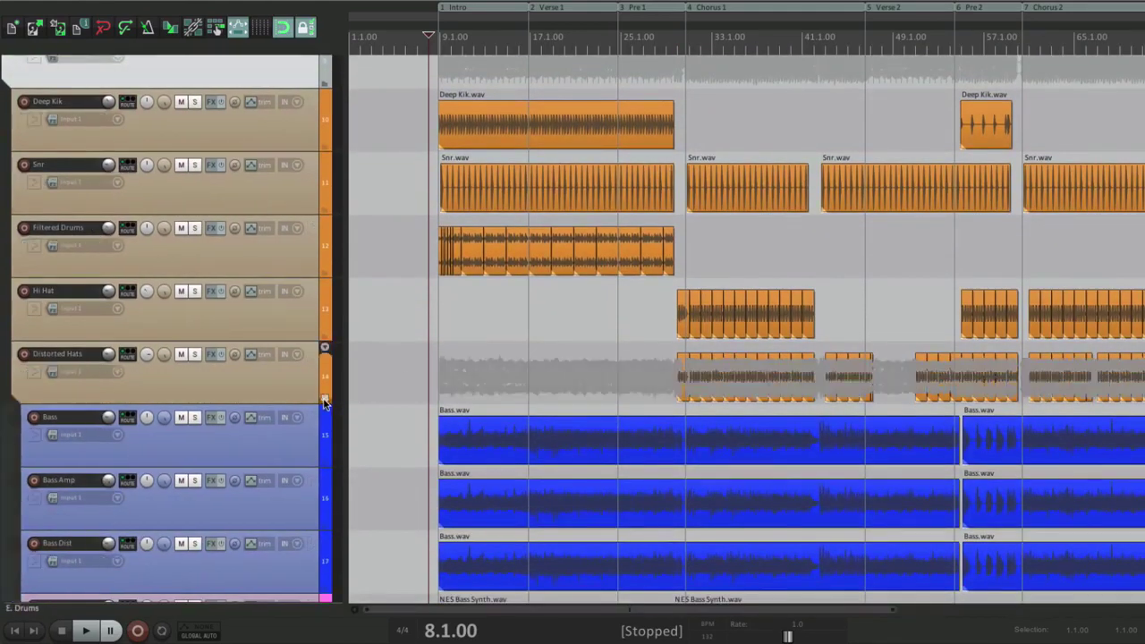
{"action": "left_click", "coordinate": [324, 397]}
Insert a folder track named Bass between Distorted Hats and the existing Bass track.
{"action": "left_click", "coordinate": [271, 396]}
{"action": "key", "text": "ctrl+t"}
{"action": "left_click", "coordinate": [325, 460]}
{"action": "double_click", "coordinate": [74, 418]}
{"action": "type", "text": "Bass"}
{"action": "key", "text": "Return"}
{"action": "scroll", "coordinate": [396, 454], "scroll_direction": "down", "scroll_amount": 5}
End the Bass folder at Bass Dist and insert a folder track named Keys above NES Bass Synth.
{"action": "left_click", "coordinate": [270, 325]}
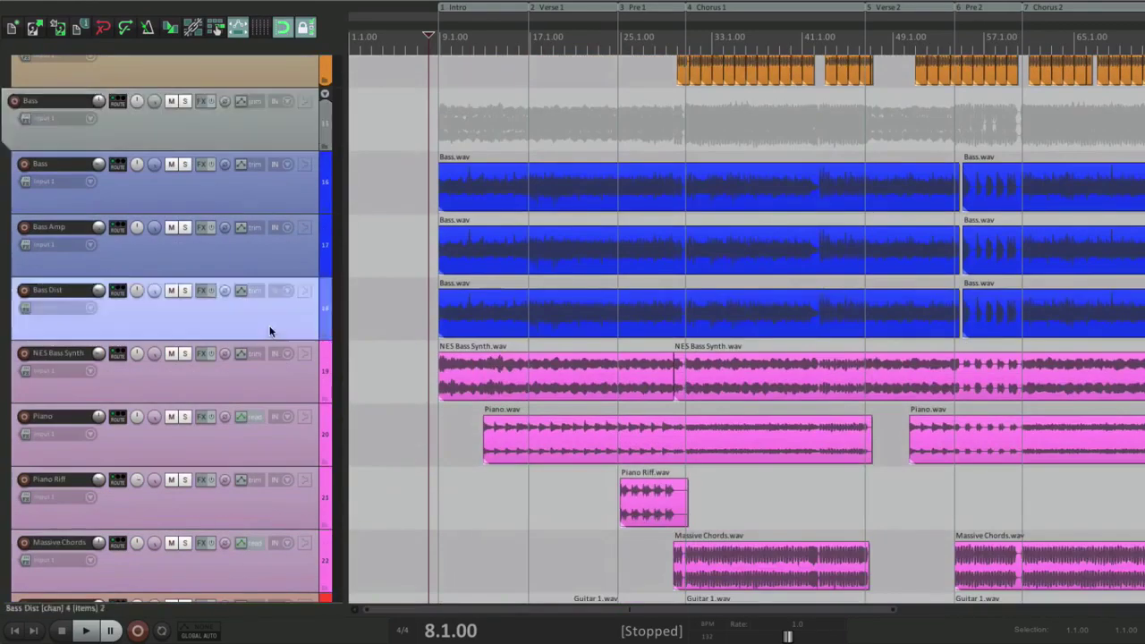
{"action": "key", "text": "ctrl+t"}
{"action": "left_click", "coordinate": [326, 394]}
{"action": "left_click", "coordinate": [327, 393]}
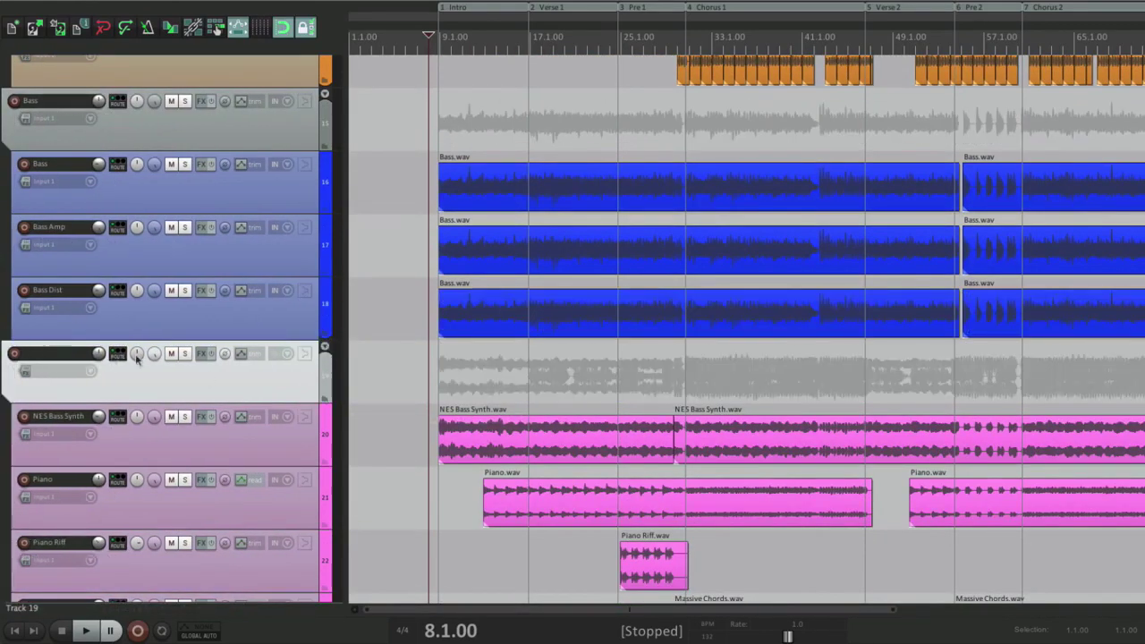
{"action": "double_click", "coordinate": [63, 353]}
{"action": "type", "text": "Keys"}
{"action": "key", "text": "Return"}
End the Keys folder at Massive Chords and insert a folder track named Guitars above Guitar 1.
{"action": "scroll", "coordinate": [363, 439], "scroll_direction": "down", "scroll_amount": 4}
{"action": "left_click", "coordinate": [282, 395]}
{"action": "key", "text": "ctrl+t"}
{"action": "double_click", "coordinate": [55, 421]}
{"action": "type", "text": "Guitars"}
{"action": "key", "text": "Return"}
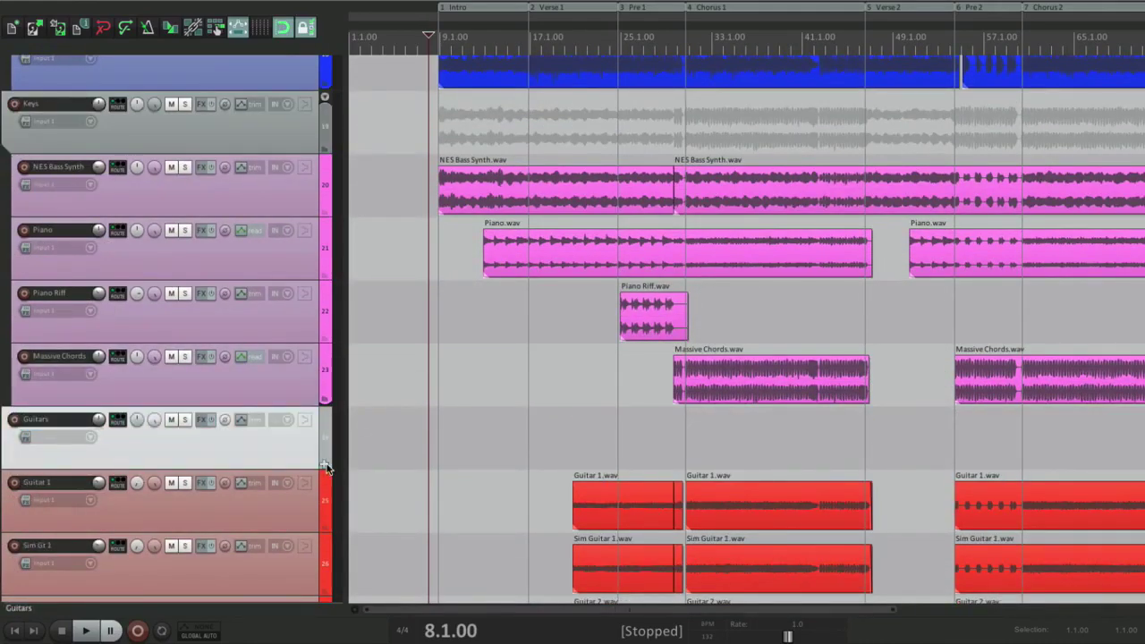
{"action": "left_click", "coordinate": [327, 464]}
End the Guitars folder at Chrs Guitar 2 and insert a folder track named Vocals above Verse Vox.
{"action": "scroll", "coordinate": [430, 454], "scroll_direction": "down", "scroll_amount": 6}
{"action": "left_click", "coordinate": [269, 454]}
{"action": "key", "text": "ctrl+t"}
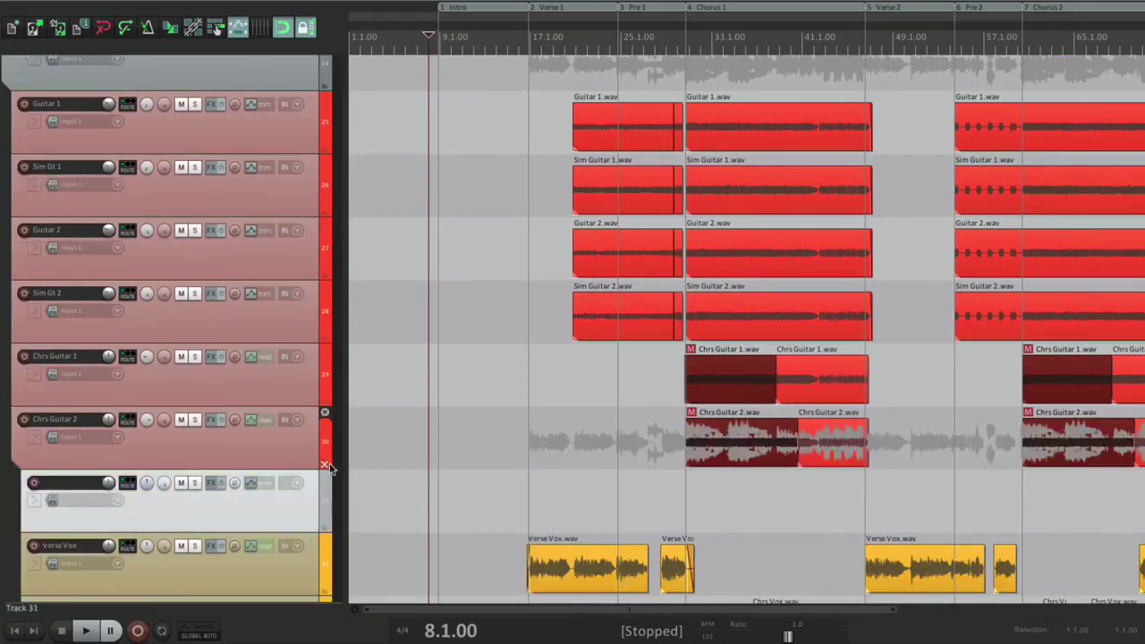
{"action": "left_click", "coordinate": [325, 535]}
{"action": "scroll", "coordinate": [325, 535], "scroll_direction": "down", "scroll_amount": 3}
{"action": "double_click", "coordinate": [55, 274]}
{"action": "type", "text": "Voca;s"}
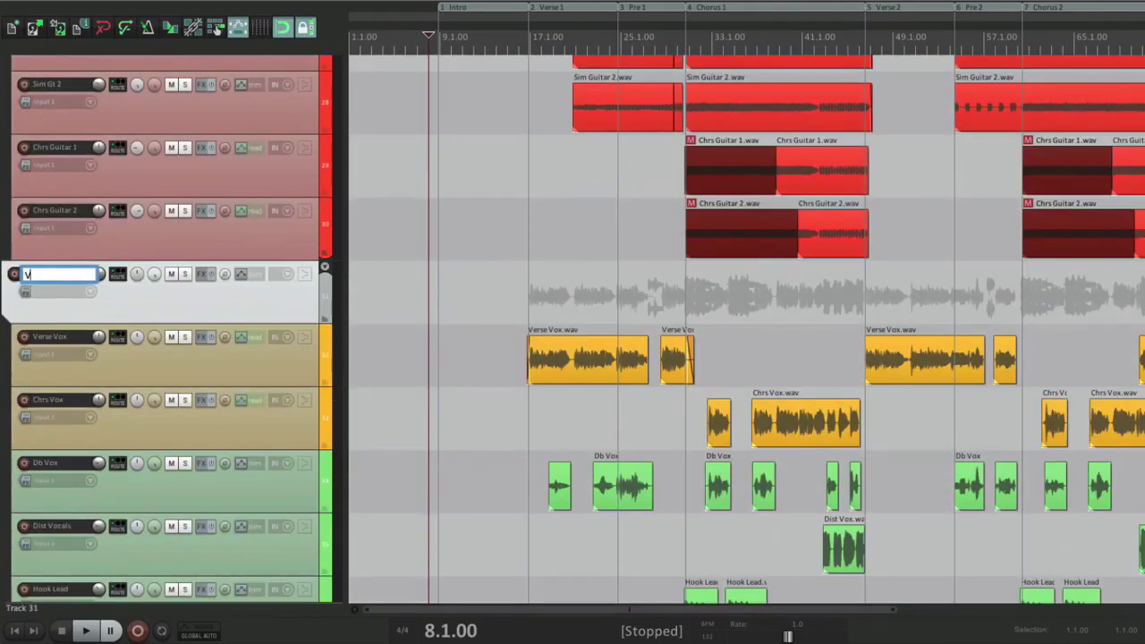
{"action": "key", "text": "BackSpace"}
{"action": "key", "text": "BackSpace"}
{"action": "type", "text": "ls"}
{"action": "key", "text": "Return"}
End the Vocals folder at Chrs Vox and insert a folder track named Bk Vox above Db Vox.
{"action": "scroll", "coordinate": [243, 298], "scroll_direction": "down", "scroll_amount": 3}
{"action": "left_click", "coordinate": [324, 317]}
{"action": "left_click", "coordinate": [324, 318]}
{"action": "left_click", "coordinate": [256, 301]}
{"action": "key", "text": "ctrl+t"}
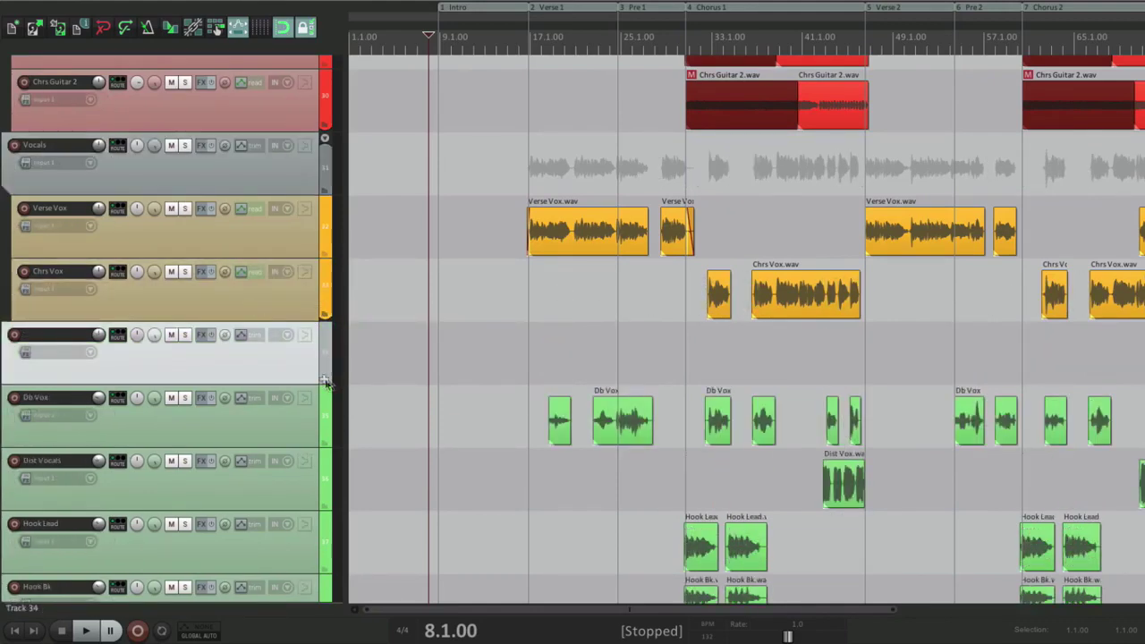
{"action": "left_click", "coordinate": [324, 380]}
{"action": "double_click", "coordinate": [71, 335]}
{"action": "type", "text": "Bk Vox"}
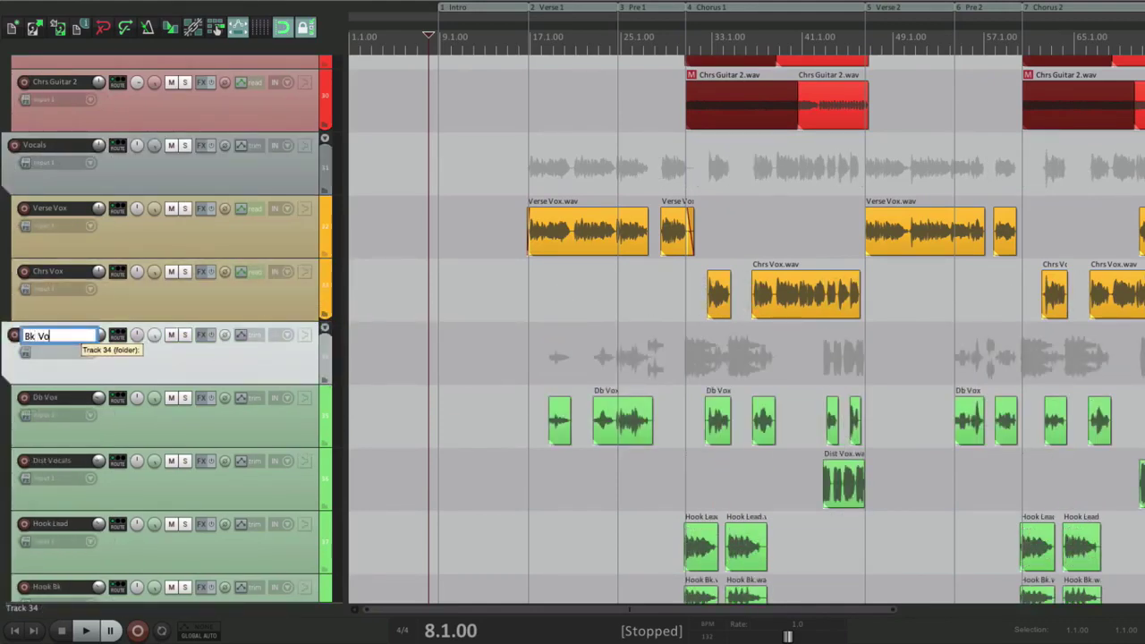
{"action": "key", "text": "Return"}
Collapse the child tracks of every folder, from Bk Vox up to Drums, to the small height.
{"action": "left_click", "coordinate": [325, 328]}
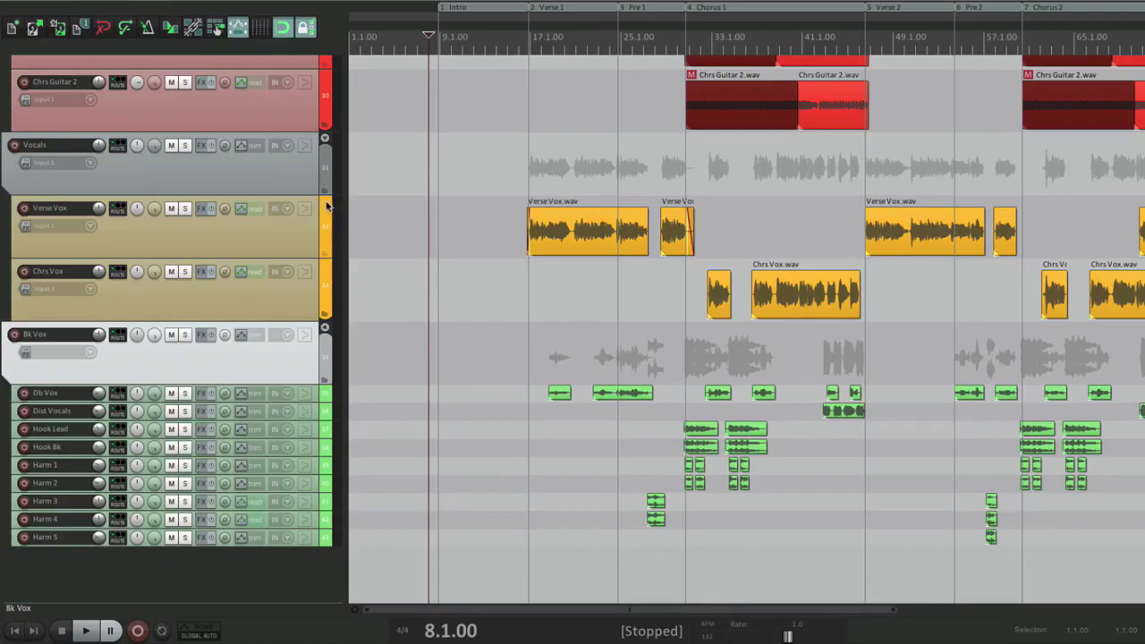
{"action": "left_click", "coordinate": [325, 141]}
{"action": "scroll", "coordinate": [326, 179], "scroll_direction": "up", "scroll_amount": 10}
{"action": "left_click", "coordinate": [327, 194]}
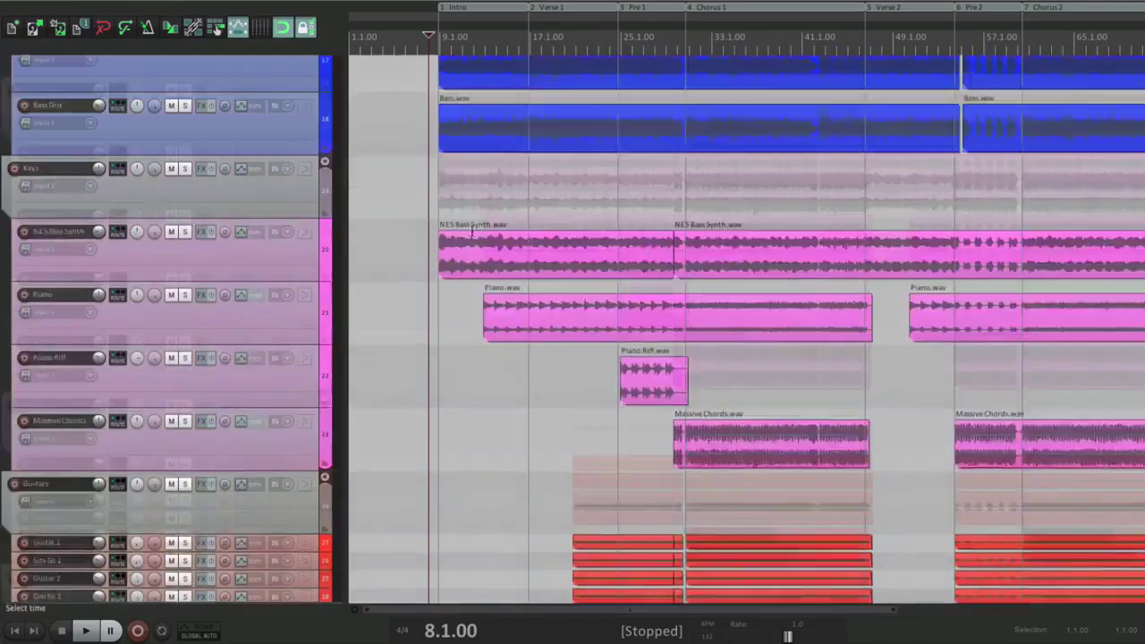
{"action": "left_click", "coordinate": [326, 205]}
{"action": "left_click", "coordinate": [411, 165]}
{"action": "scroll", "coordinate": [375, 179], "scroll_direction": "up", "scroll_amount": 10}
{"action": "left_click", "coordinate": [324, 63]}
{"action": "left_click", "coordinate": [329, 251]}
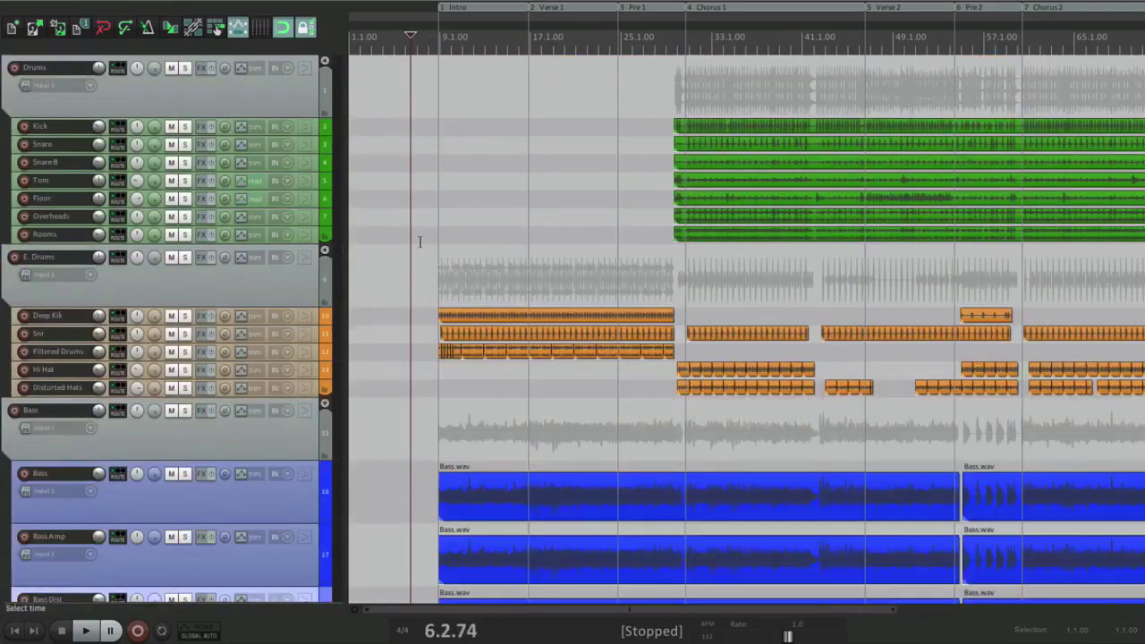
{"action": "scroll", "coordinate": [356, 258], "scroll_direction": "down", "scroll_amount": 3}
{"action": "left_click", "coordinate": [324, 247]}
{"action": "scroll", "coordinate": [447, 156], "scroll_direction": "up", "scroll_amount": 3}
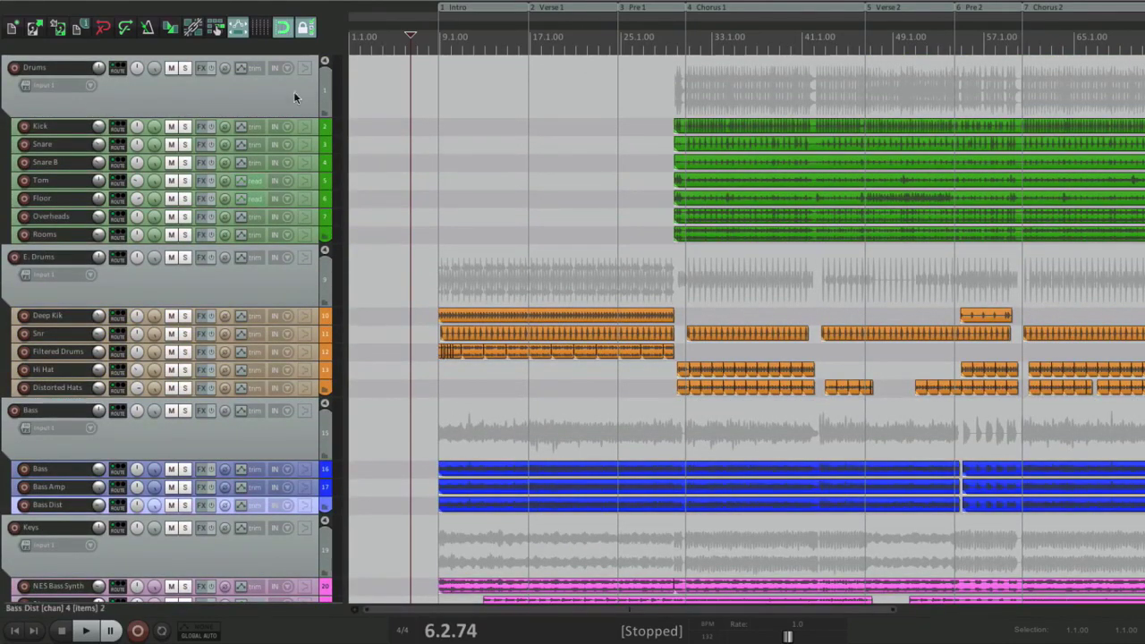
Select only the folder tracks together: Drums, E. Drums, Bass, Keys, Guitars, Vocals and Bk Vox.
{"action": "left_click", "coordinate": [263, 287]}
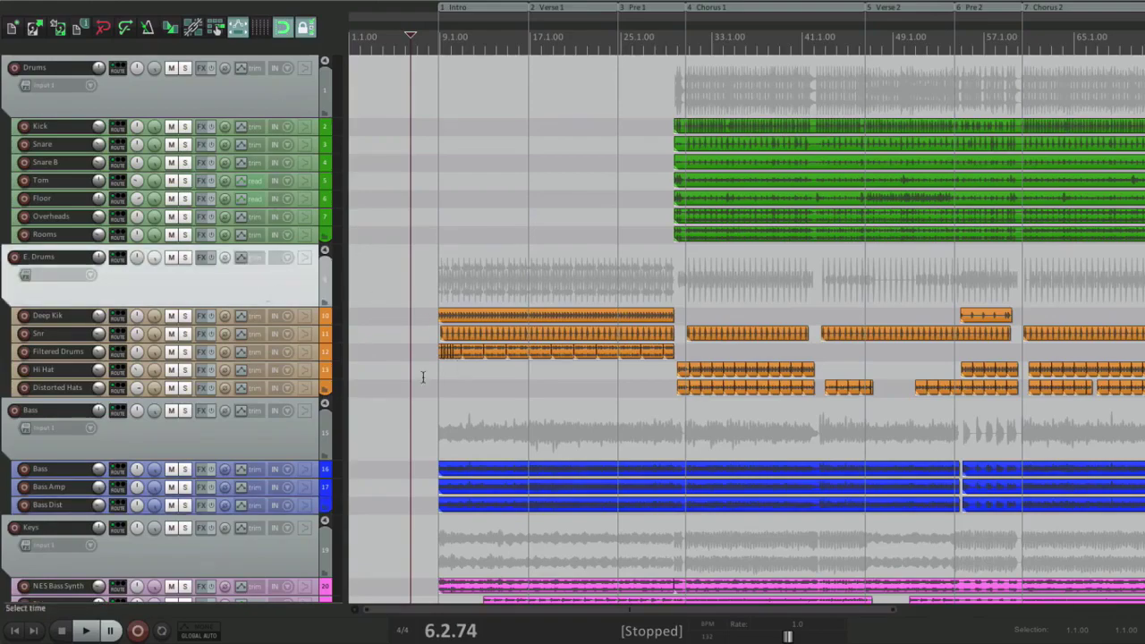
{"action": "scroll", "coordinate": [271, 290], "scroll_direction": "down", "scroll_amount": 3}
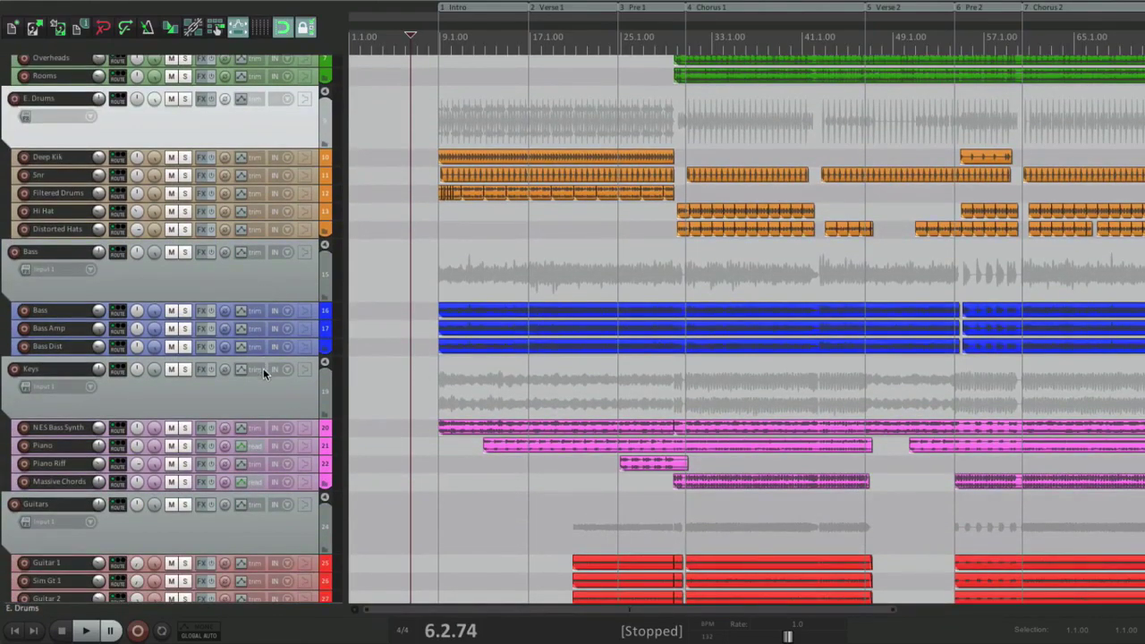
{"action": "scroll", "coordinate": [394, 422], "scroll_direction": "down", "scroll_amount": 3}
{"action": "scroll", "coordinate": [393, 422], "scroll_direction": "down", "scroll_amount": 4}
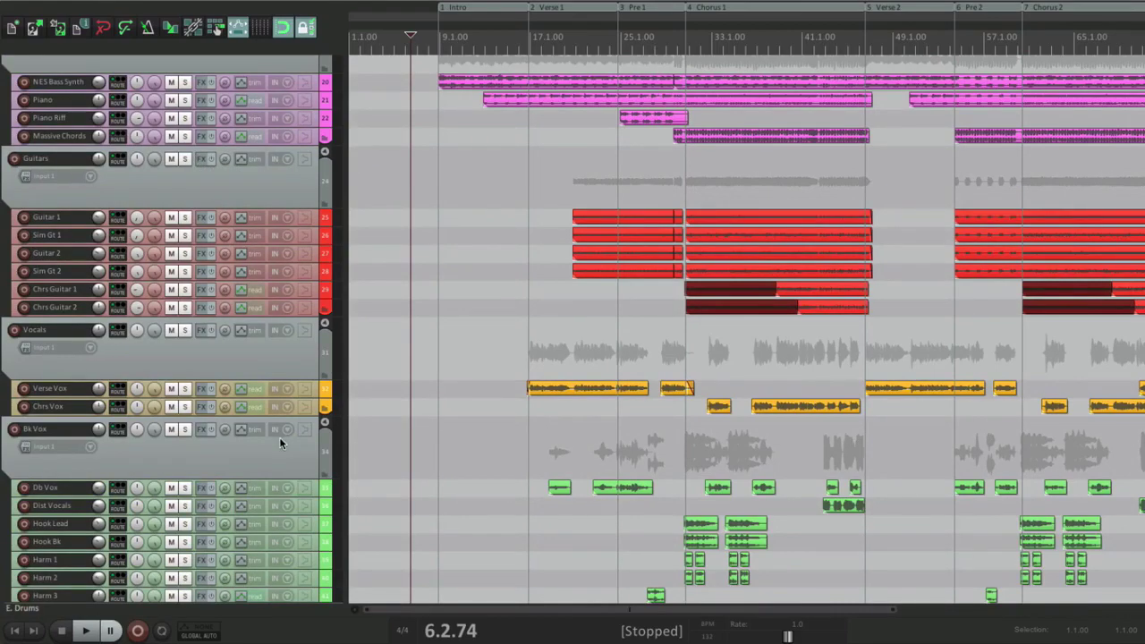
{"action": "scroll", "coordinate": [432, 461], "scroll_direction": "down", "scroll_amount": 2}
{"action": "left_click", "coordinate": [284, 357]}
{"action": "left_click", "coordinate": [261, 270], "text": "ctrl"}
{"action": "scroll", "coordinate": [297, 244], "scroll_direction": "up", "scroll_amount": 3}
{"action": "left_click", "coordinate": [295, 243], "text": "ctrl"}
{"action": "scroll", "coordinate": [295, 246], "scroll_direction": "up", "scroll_amount": 3}
{"action": "left_click", "coordinate": [287, 268], "text": "ctrl"}
{"action": "scroll", "coordinate": [304, 391], "scroll_direction": "up", "scroll_amount": 5}
{"action": "left_click", "coordinate": [304, 391], "text": "ctrl"}
{"action": "left_click", "coordinate": [304, 250], "text": "ctrl"}
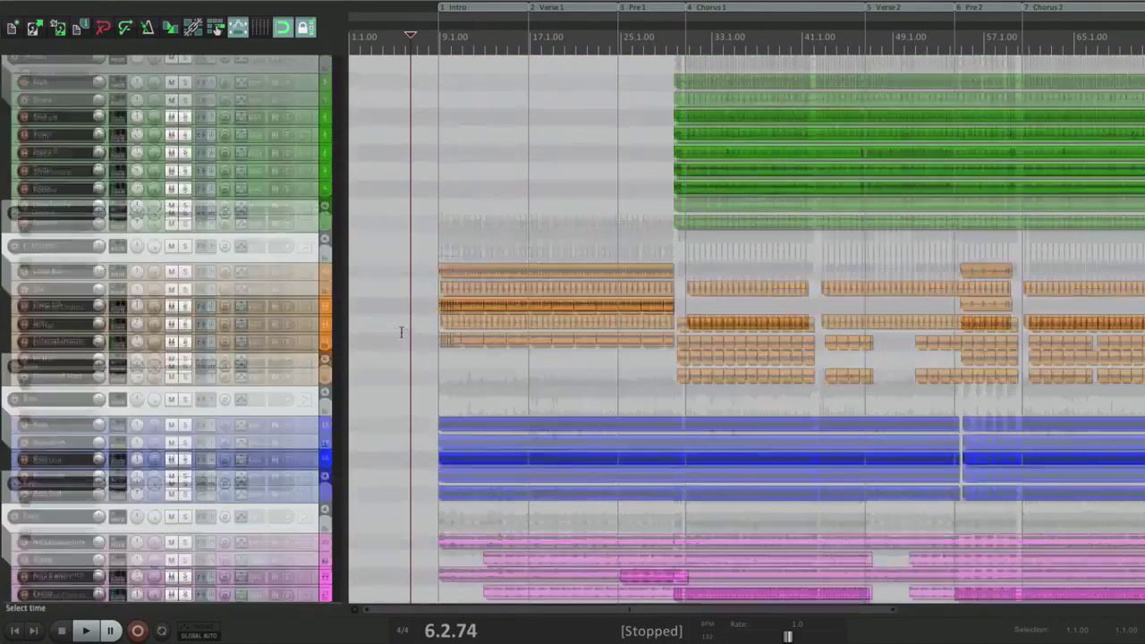
{"action": "scroll", "coordinate": [295, 224], "scroll_direction": "up", "scroll_amount": 2}
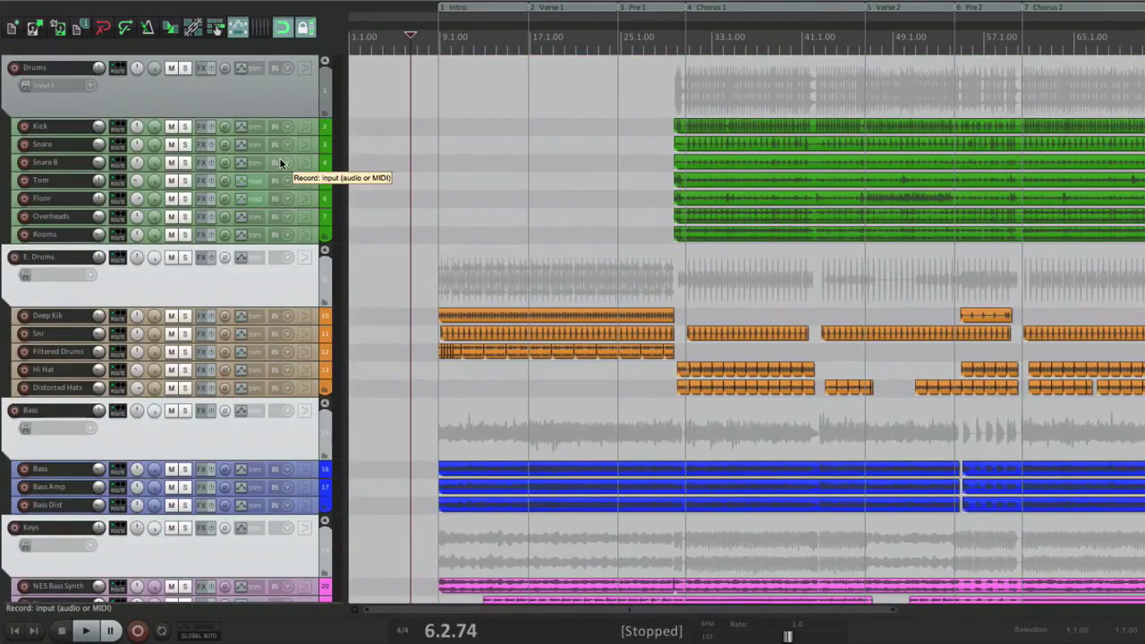
{"action": "left_click", "coordinate": [250, 90], "text": "ctrl"}
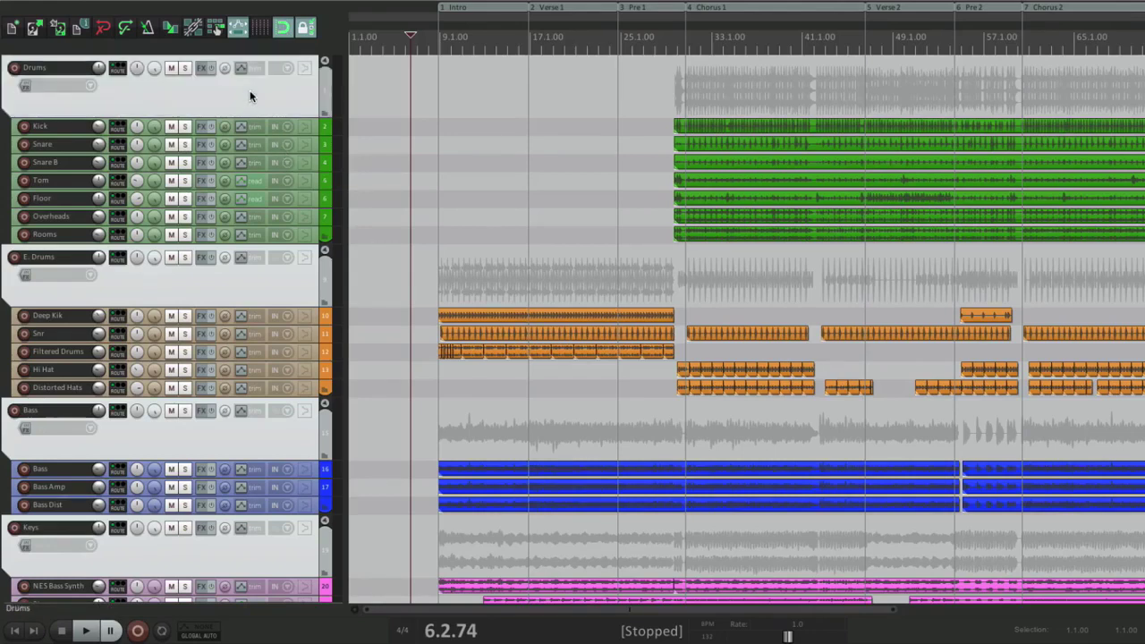
In the render settings, remove the track number wildcard so the file name reads $track - $project - $tempo BPM.
{"action": "key", "text": "super+alt+r"}
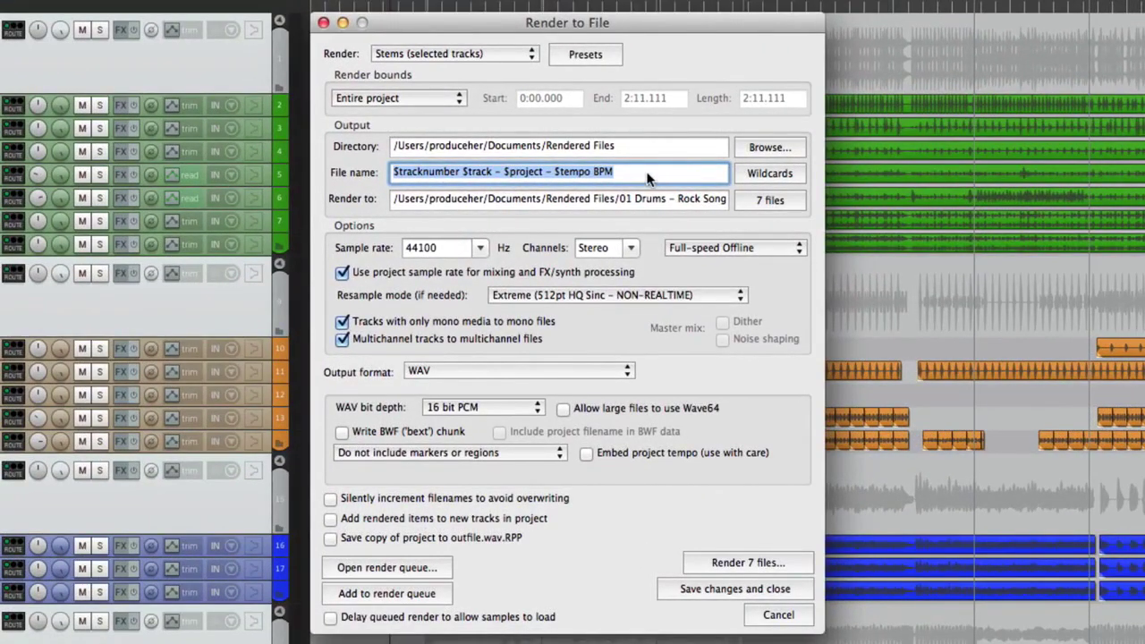
{"action": "left_click", "coordinate": [461, 172]}
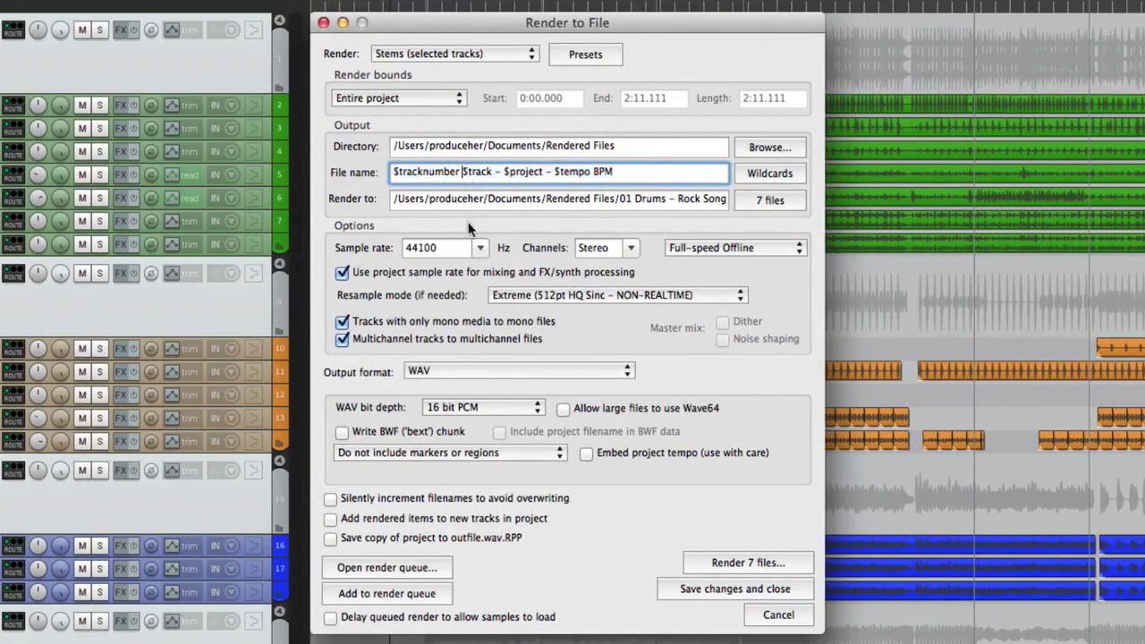
{"action": "key", "text": "BackSpace"}
{"action": "key", "text": "BackSpace"}
{"action": "key", "text": "BackSpace"}
{"action": "key", "text": "BackSpace"}
{"action": "key", "text": "BackSpace"}
{"action": "key", "text": "BackSpace"}
{"action": "key", "text": "BackSpace"}
{"action": "key", "text": "BackSpace"}
{"action": "key", "text": "BackSpace"}
{"action": "key", "text": "BackSpace"}
{"action": "key", "text": "BackSpace"}
{"action": "key", "text": "BackSpace"}
{"action": "key", "text": "BackSpace"}
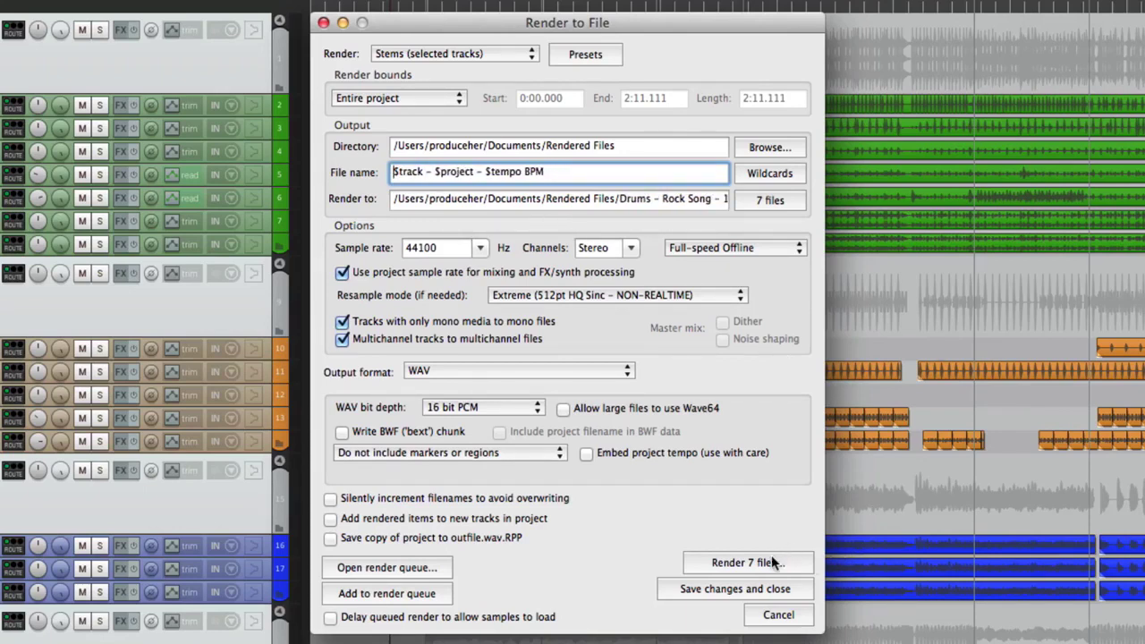
Render the seven selected folder tracks as WAV submix stems and dismiss the render report.
{"action": "left_click", "coordinate": [771, 557]}
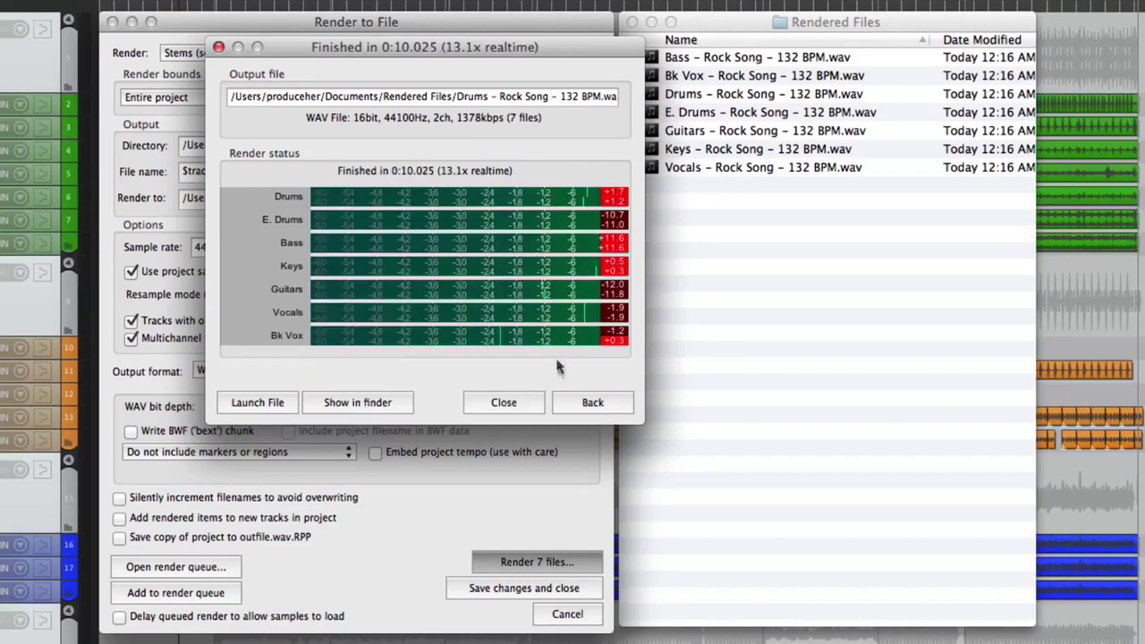
{"action": "left_click", "coordinate": [572, 404]}
{"action": "left_click", "coordinate": [790, 335]}
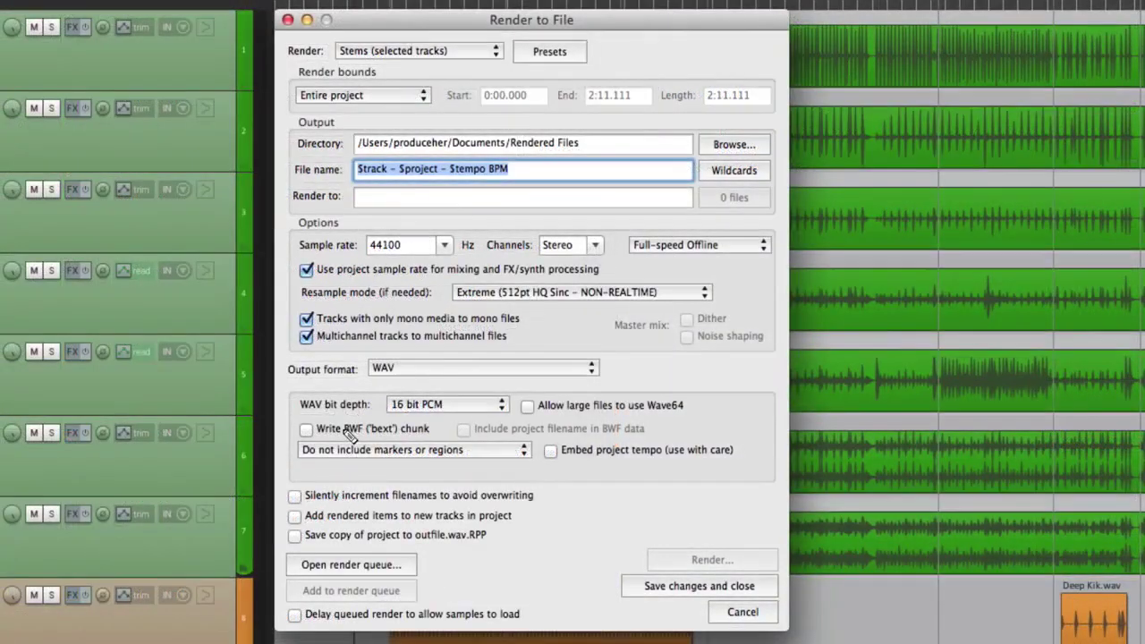
Set the render bounds to Custom time range and the render source to Master mix.
{"action": "left_click", "coordinate": [384, 100]}
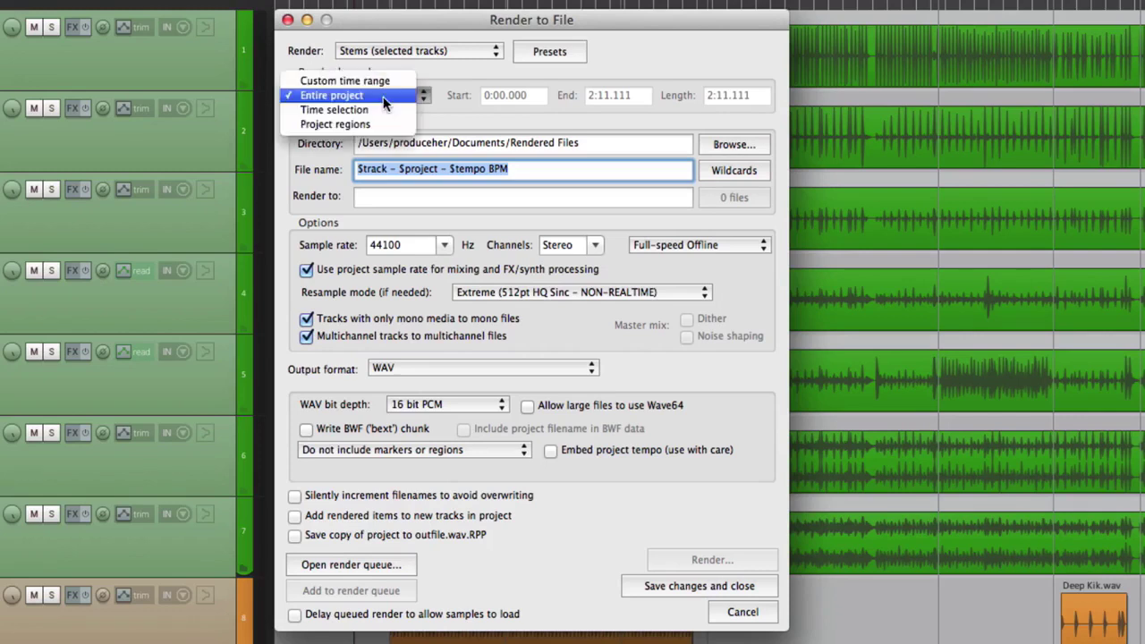
{"action": "left_click", "coordinate": [391, 81]}
{"action": "left_click", "coordinate": [446, 51]}
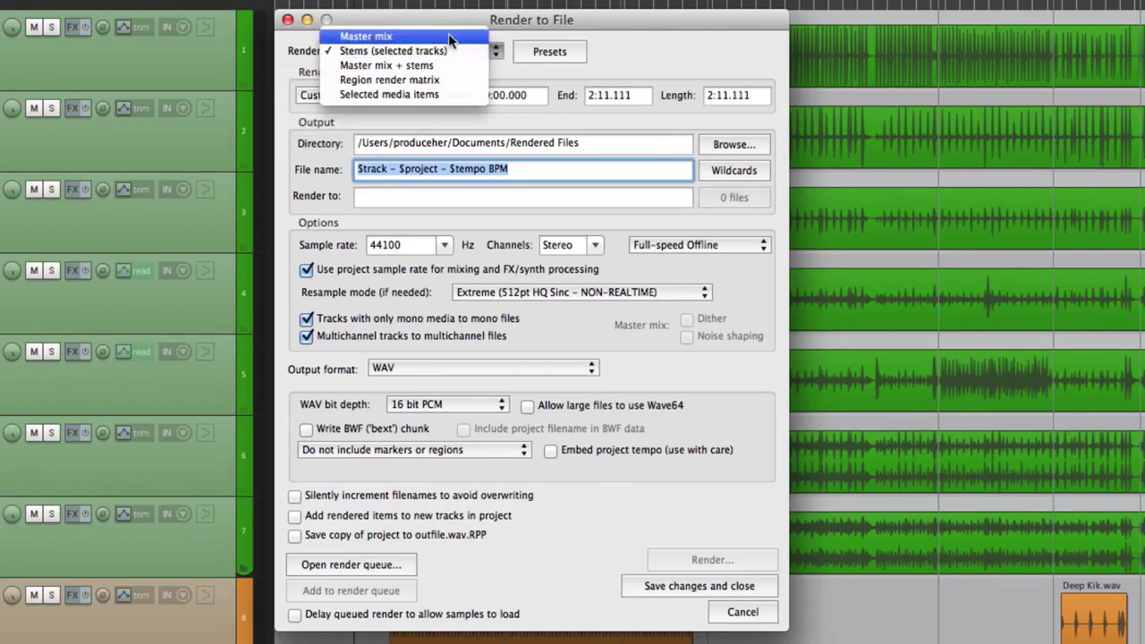
{"action": "left_click", "coordinate": [448, 34]}
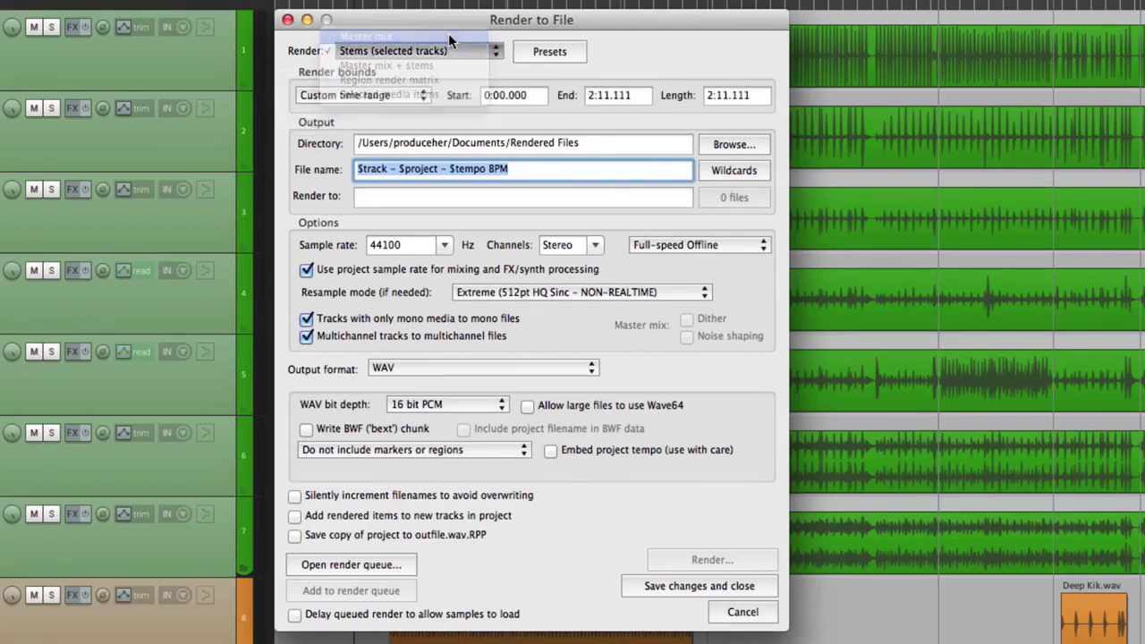
Change the render file name to $project - Section #1.
{"action": "left_click", "coordinate": [514, 169]}
{"action": "left_click_drag", "start_coordinate": [401, 171], "coordinate": [315, 170]}
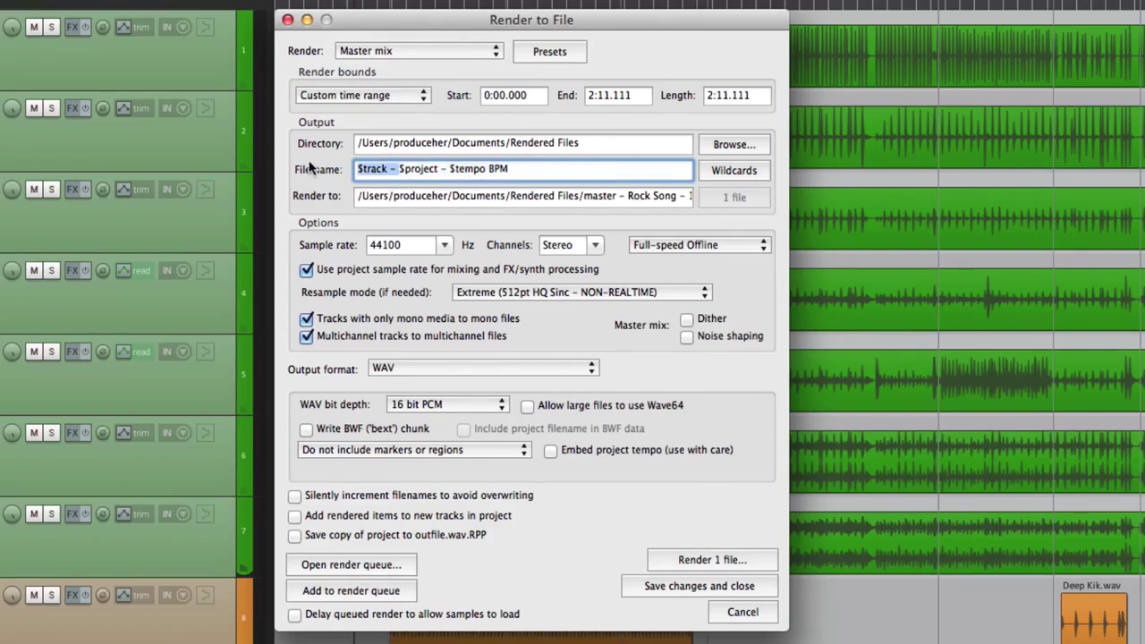
{"action": "key", "text": "BackSpace"}
{"action": "left_click", "coordinate": [498, 174]}
{"action": "key", "text": "BackSpace"}
{"action": "key", "text": "BackSpace"}
{"action": "key", "text": "BackSpace"}
{"action": "key", "text": "BackSpace"}
{"action": "key", "text": "BackSpace"}
{"action": "key", "text": "BackSpace"}
{"action": "key", "text": "BackSpace"}
{"action": "key", "text": "BackSpace"}
{"action": "key", "text": "BackSpace"}
{"action": "key", "text": "BackSpace"}
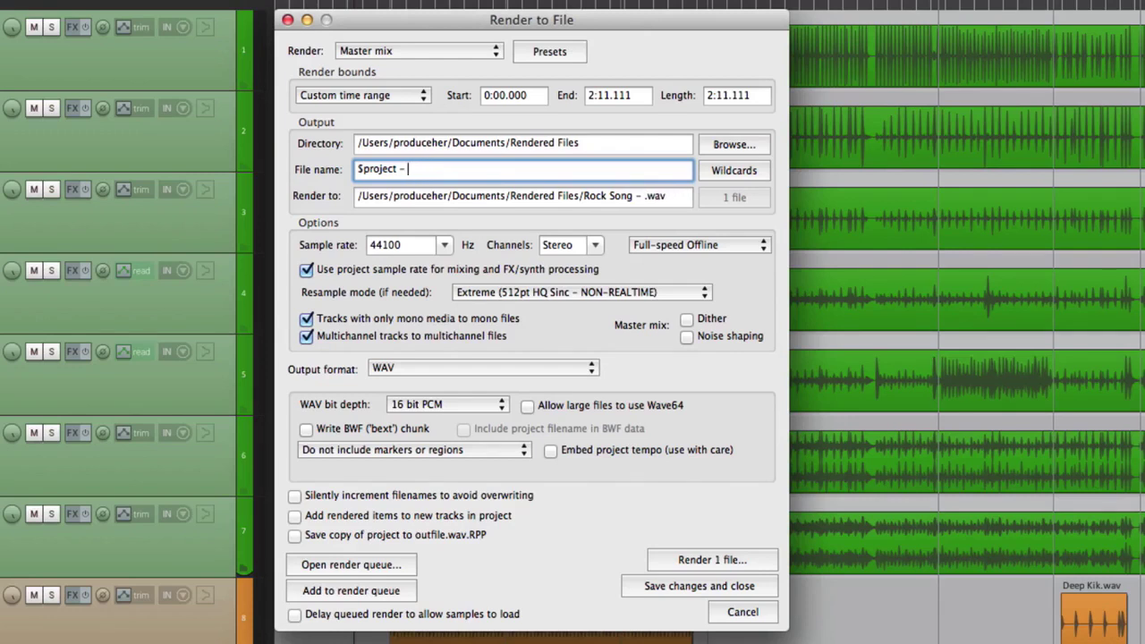
{"action": "type", "text": "Section #1"}
Set the render end time to 1:00.000 and render the master mix section to a WAV file.
{"action": "double_click", "coordinate": [603, 99]}
{"action": "type", "text": "1:00.000"}
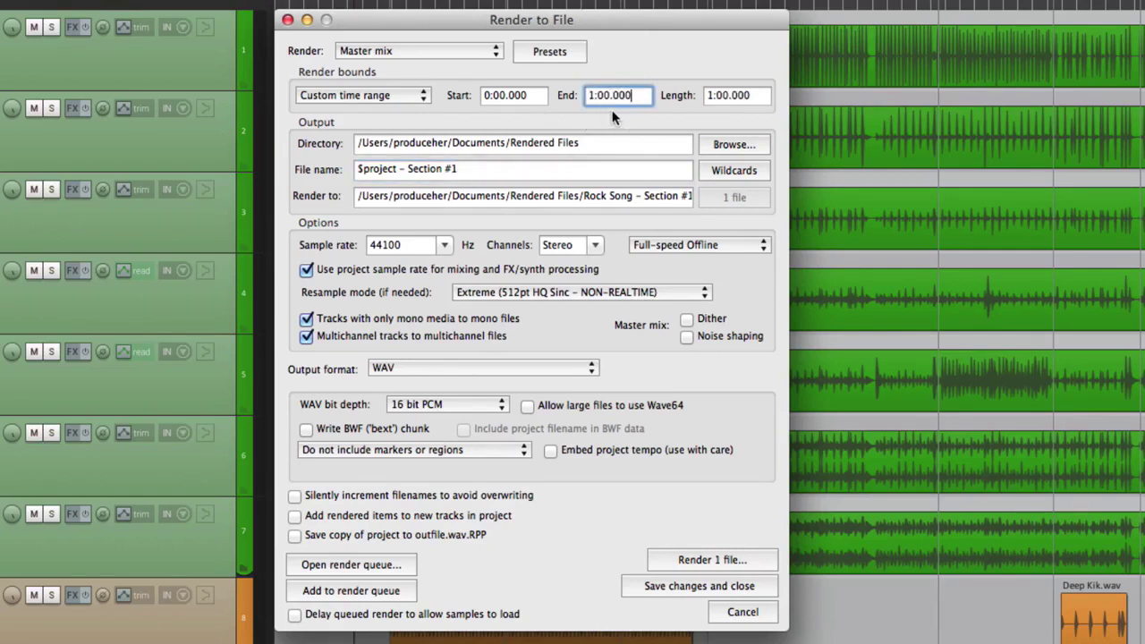
{"action": "left_click", "coordinate": [714, 560]}
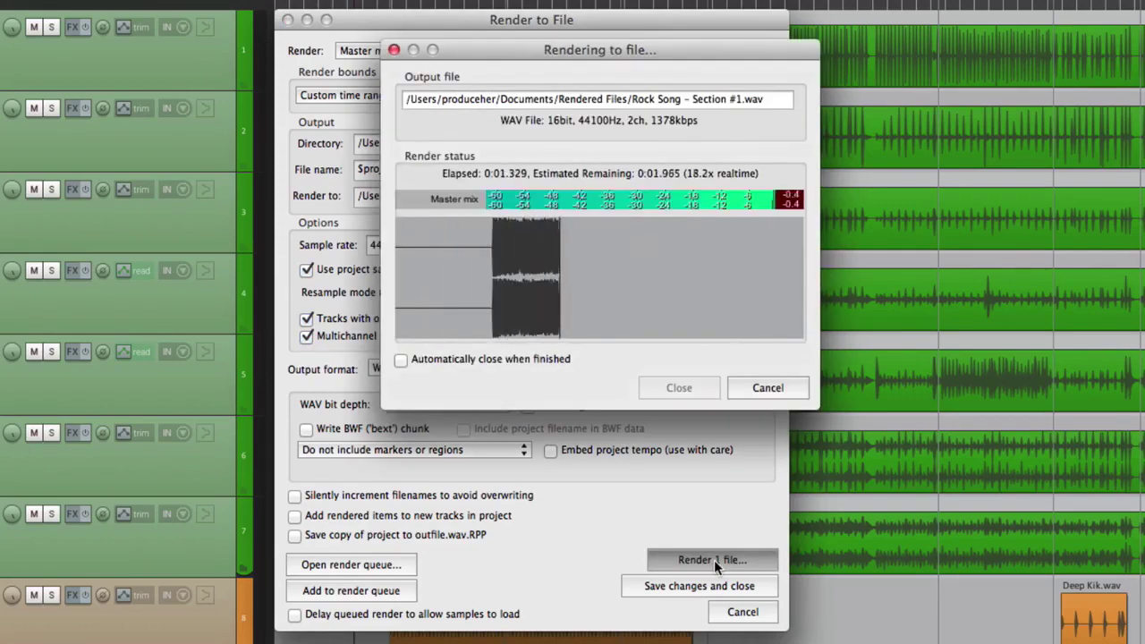
{"action": "left_click", "coordinate": [539, 392]}
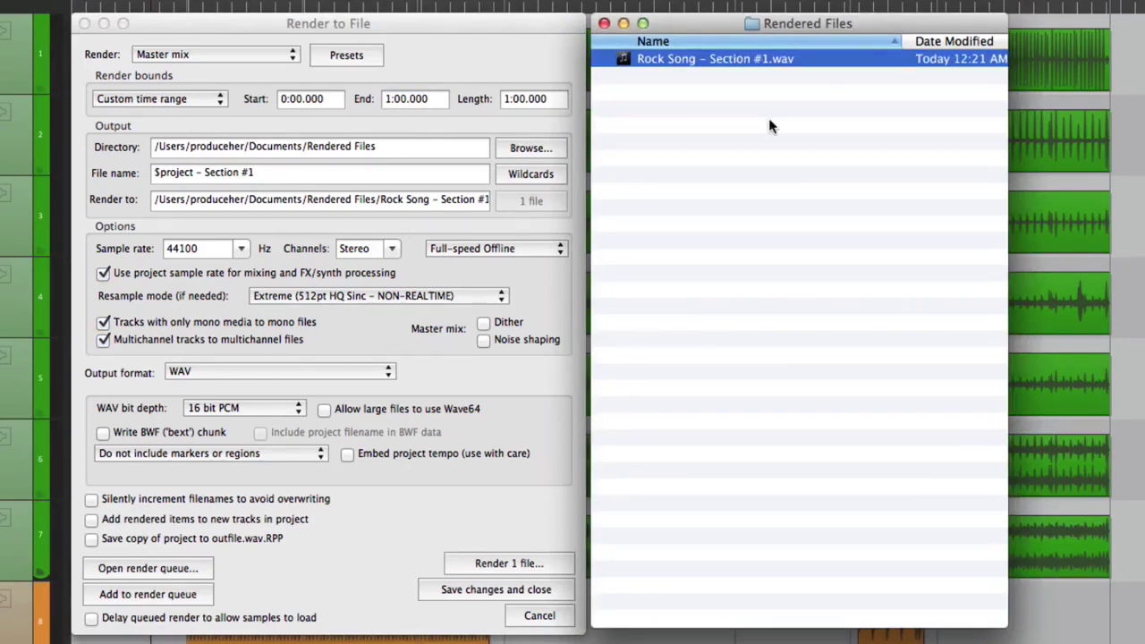
Preview Rock Song - Section #1.wav to check its length and delete it from the Rendered Files folder.
{"action": "key", "text": "space"}
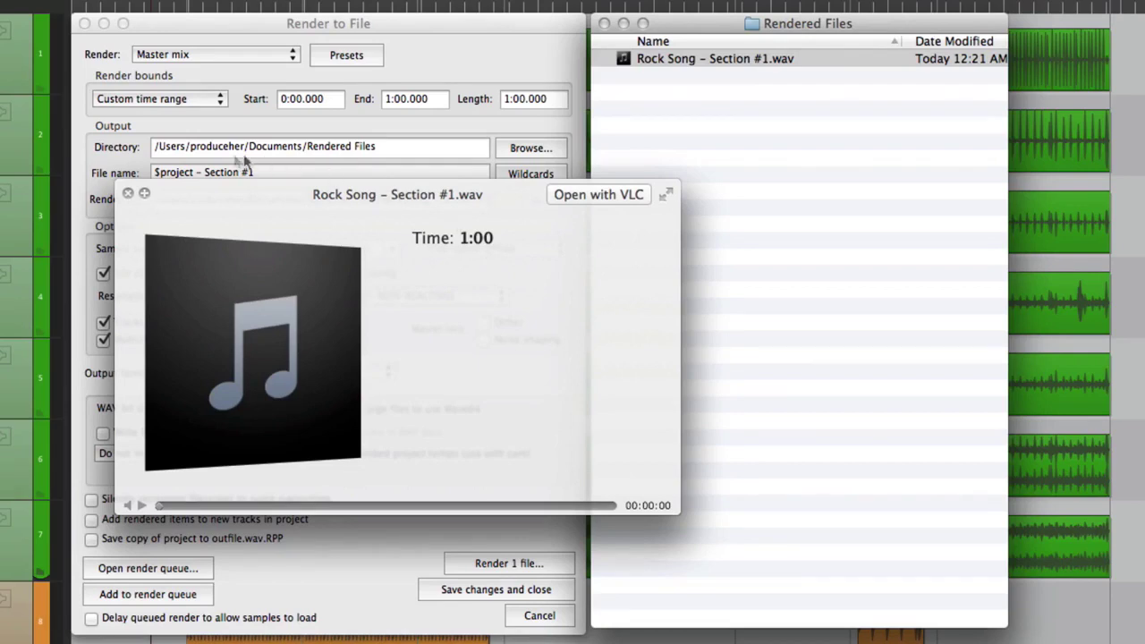
{"action": "left_click", "coordinate": [128, 192]}
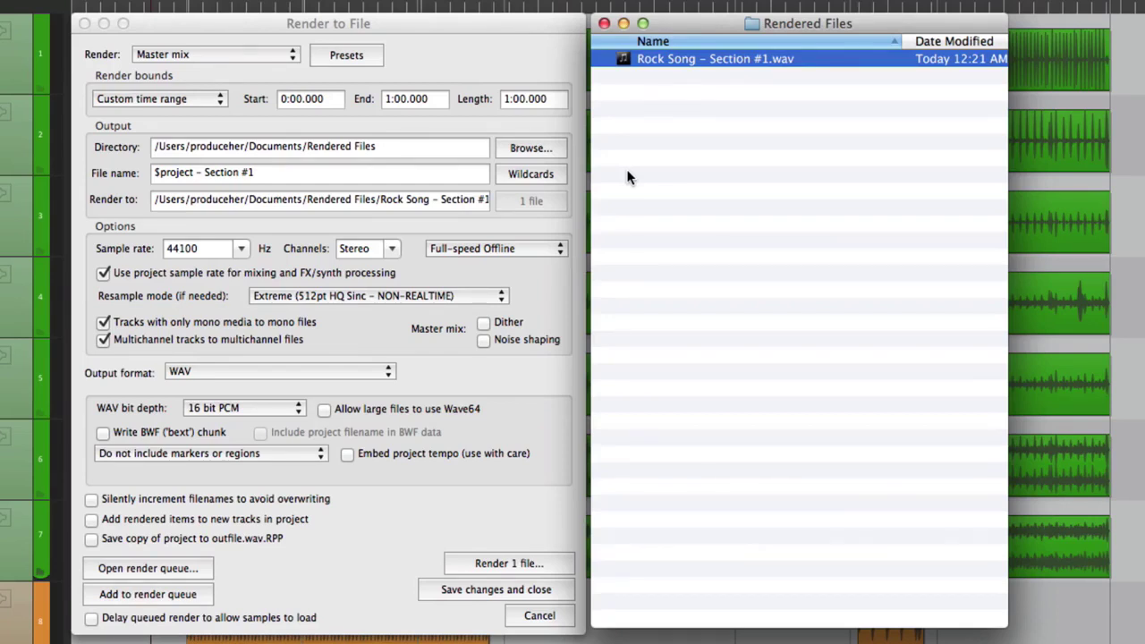
{"action": "key", "text": "super+BackSpace"}
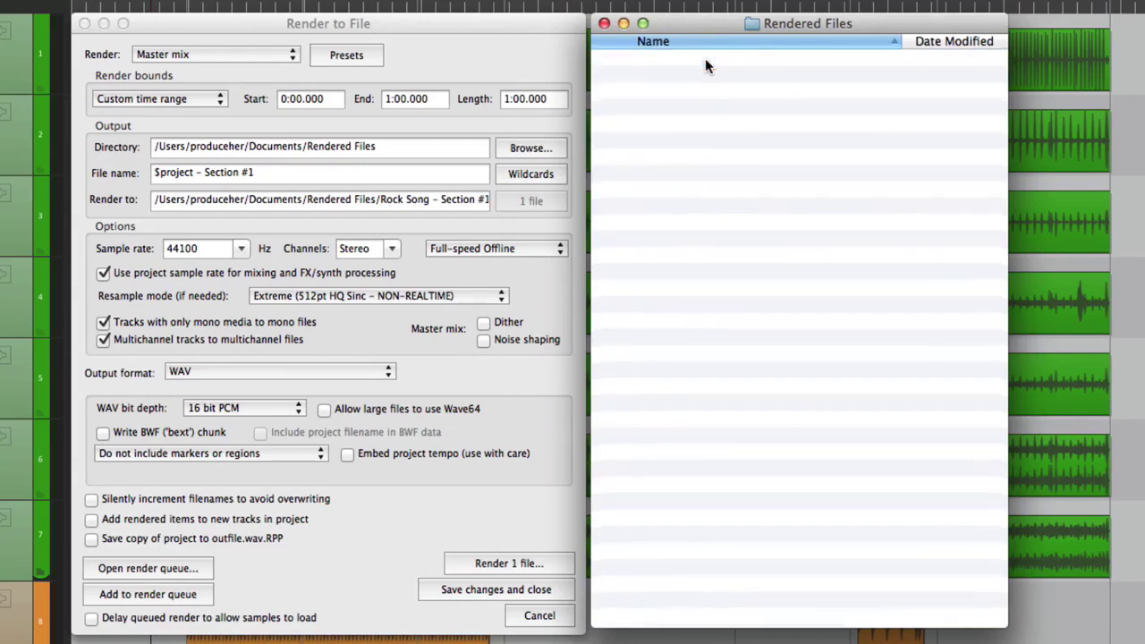
Return to the render settings and set the render bounds to Time selection.
{"action": "left_click", "coordinate": [477, 77]}
{"action": "left_click", "coordinate": [198, 100]}
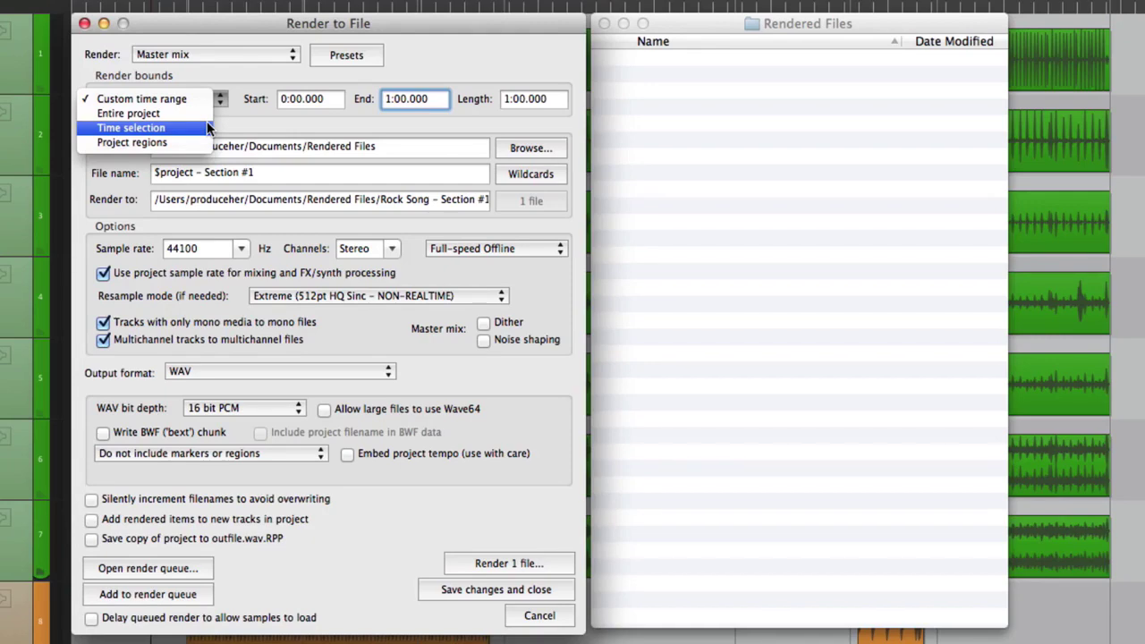
{"action": "left_click", "coordinate": [206, 128]}
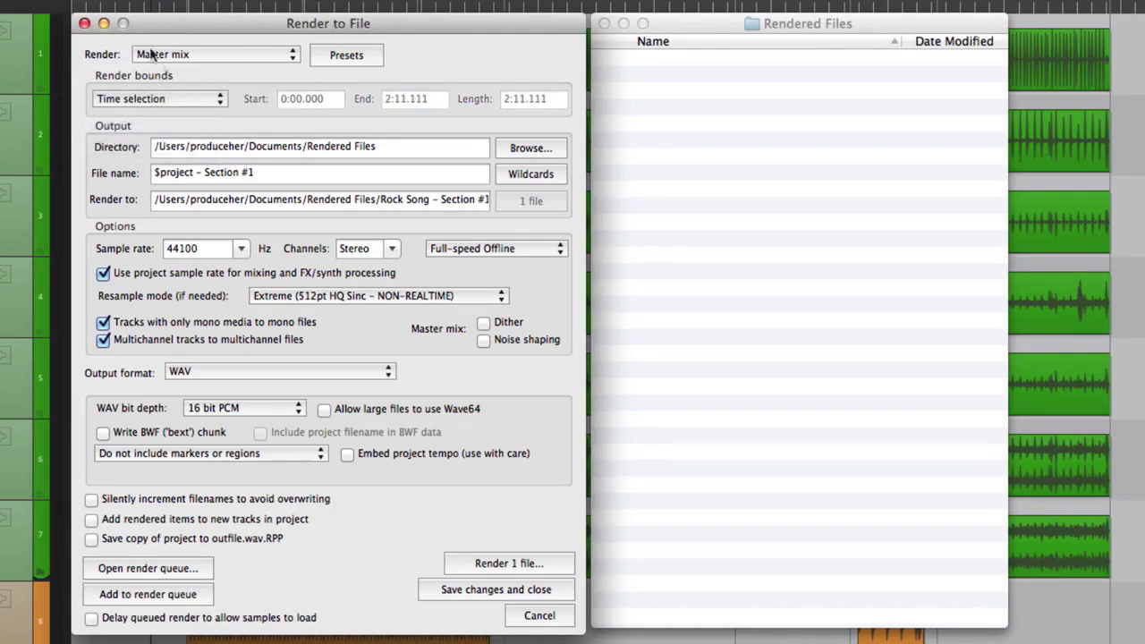
Close the render settings and make a time selection from bar 29 to about bar 48 on the timeline.
{"action": "left_click", "coordinate": [83, 24]}
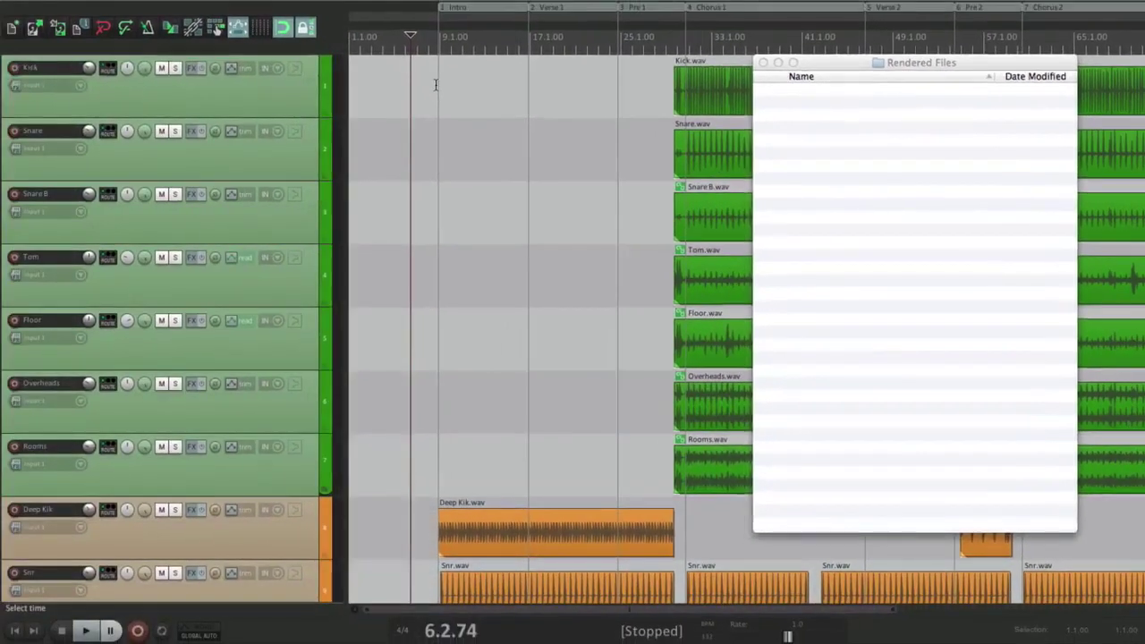
{"action": "left_click", "coordinate": [193, 95]}
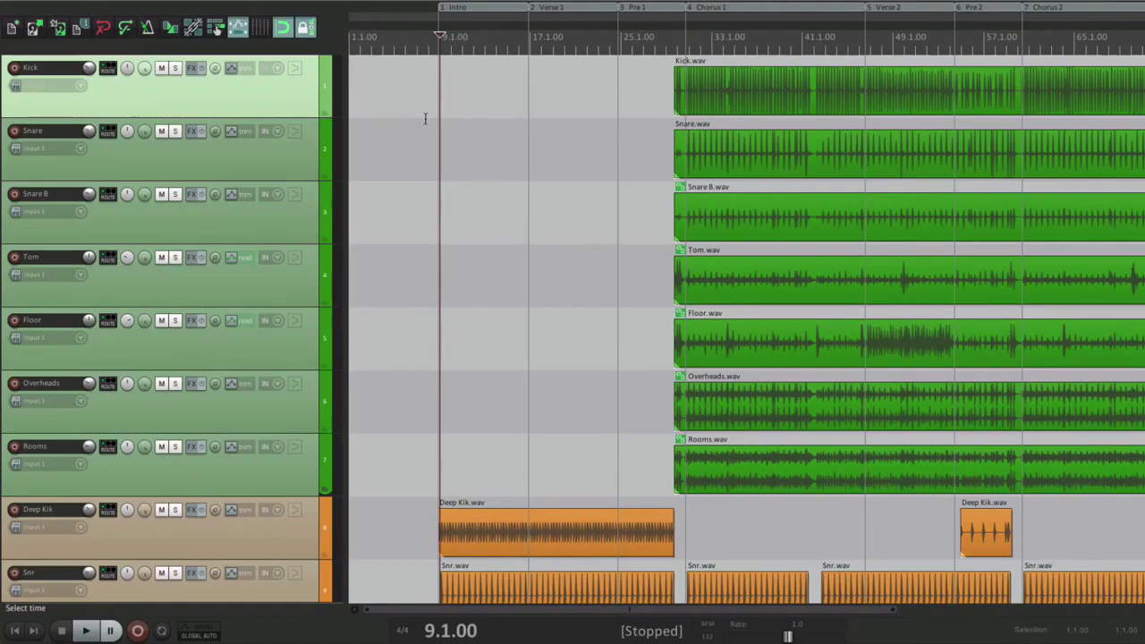
{"action": "scroll", "coordinate": [424, 117], "scroll_direction": "down", "scroll_amount": 4}
{"action": "scroll", "coordinate": [492, 69], "scroll_direction": "up", "scroll_amount": 2}
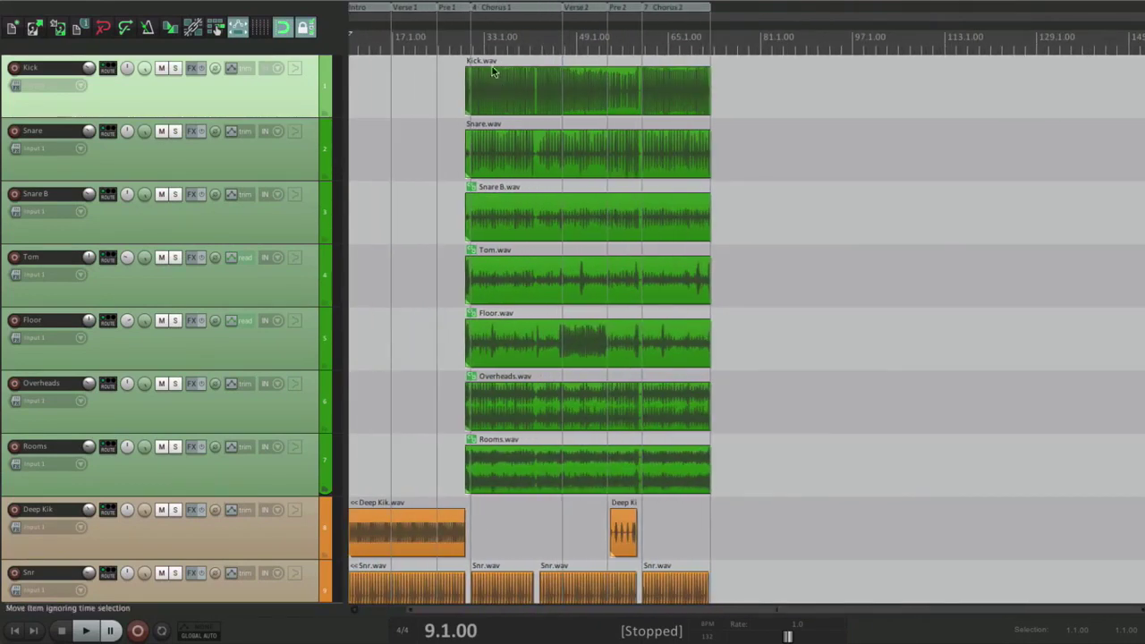
{"action": "left_click_drag", "start_coordinate": [467, 54], "coordinate": [572, 57]}
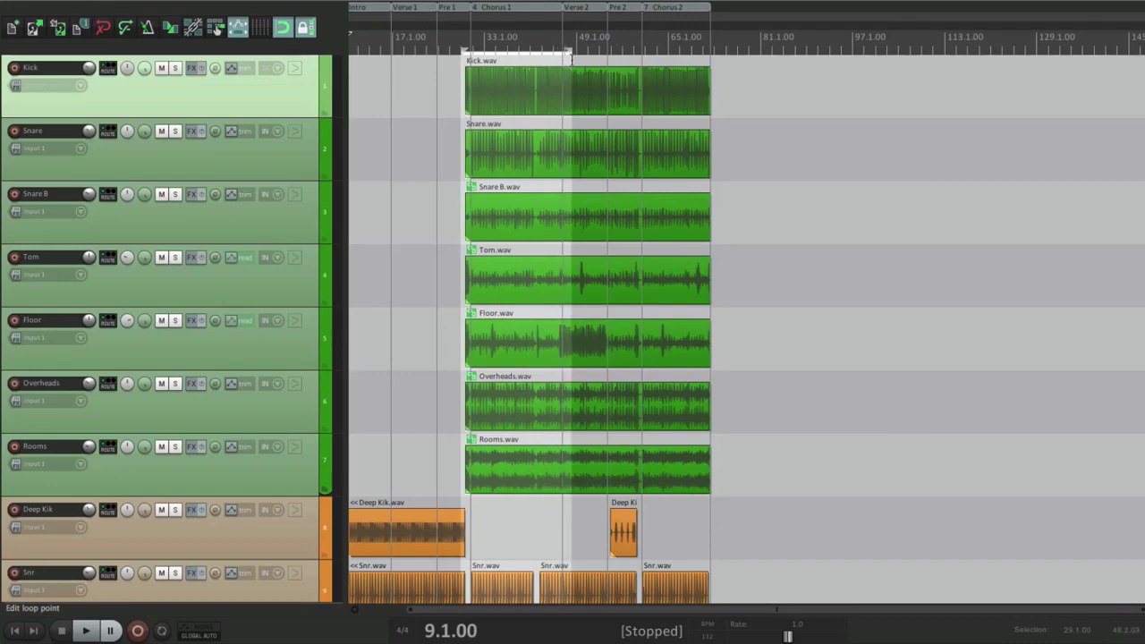
{"action": "scroll", "coordinate": [521, 118], "scroll_direction": "up", "scroll_amount": 3}
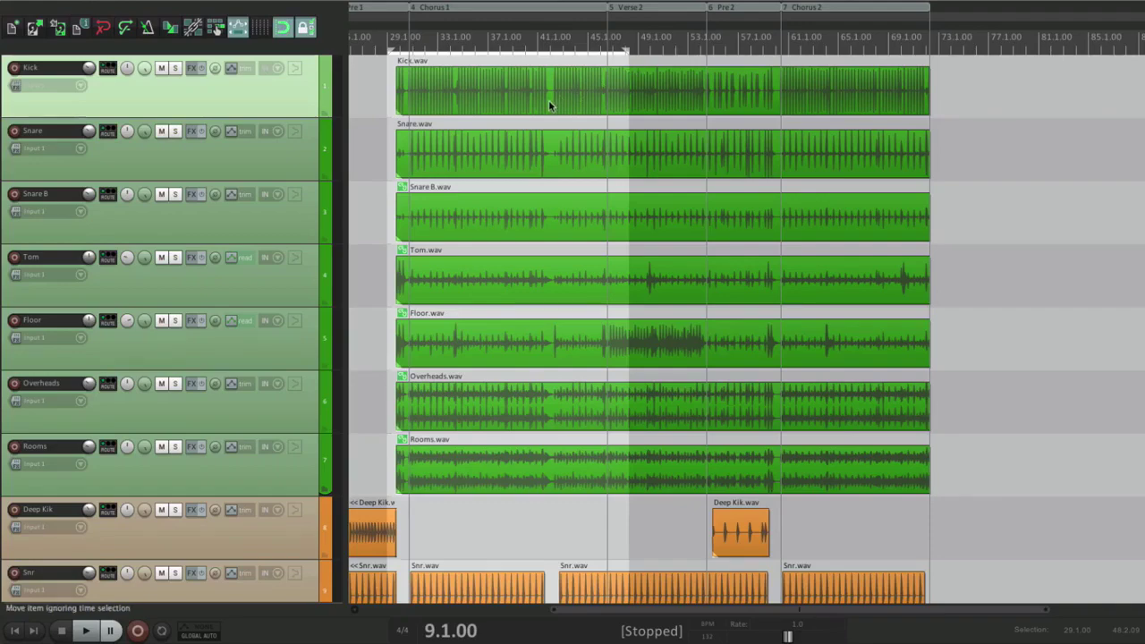
Reopen the render settings and set the render bounds to Time selection.
{"action": "key", "text": "super+alt+r"}
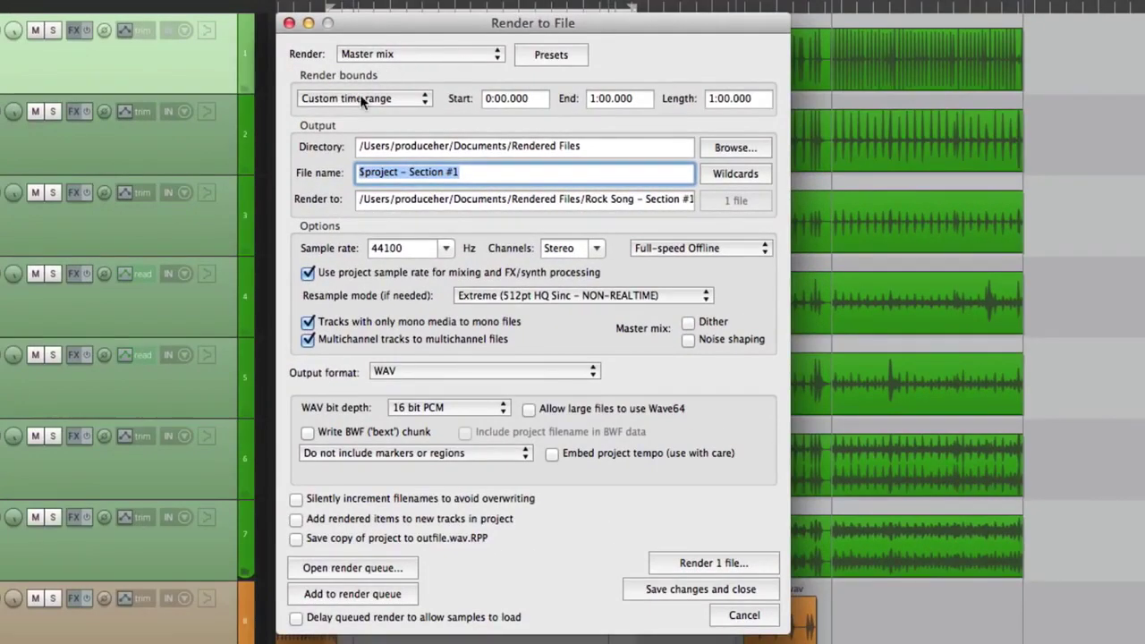
{"action": "left_click", "coordinate": [360, 96]}
{"action": "left_click", "coordinate": [388, 129]}
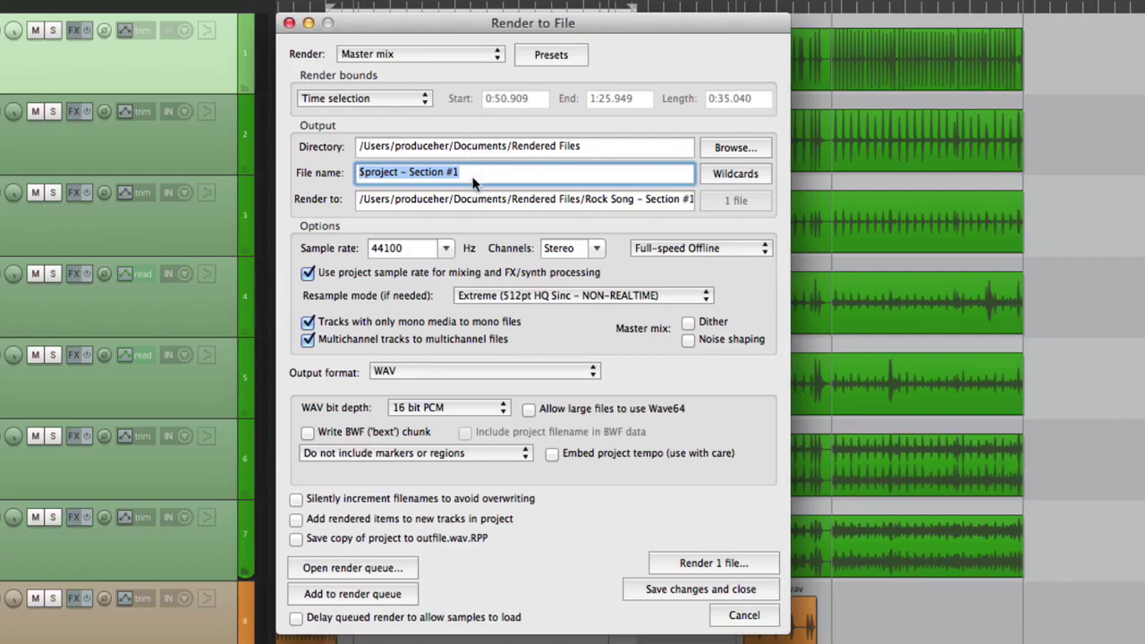
Change the render file name to $project - Selection 1 - Chorus 1.
{"action": "key", "text": "Right"}
{"action": "key", "text": "BackSpace"}
{"action": "key", "text": "BackSpace"}
{"action": "key", "text": "BackSpace"}
{"action": "key", "text": "BackSpace"}
{"action": "key", "text": "BackSpace"}
{"action": "key", "text": "BackSpace"}
{"action": "key", "text": "BackSpace"}
{"action": "key", "text": "BackSpace"}
{"action": "type", "text": "lection 1 - Chorus 1"}
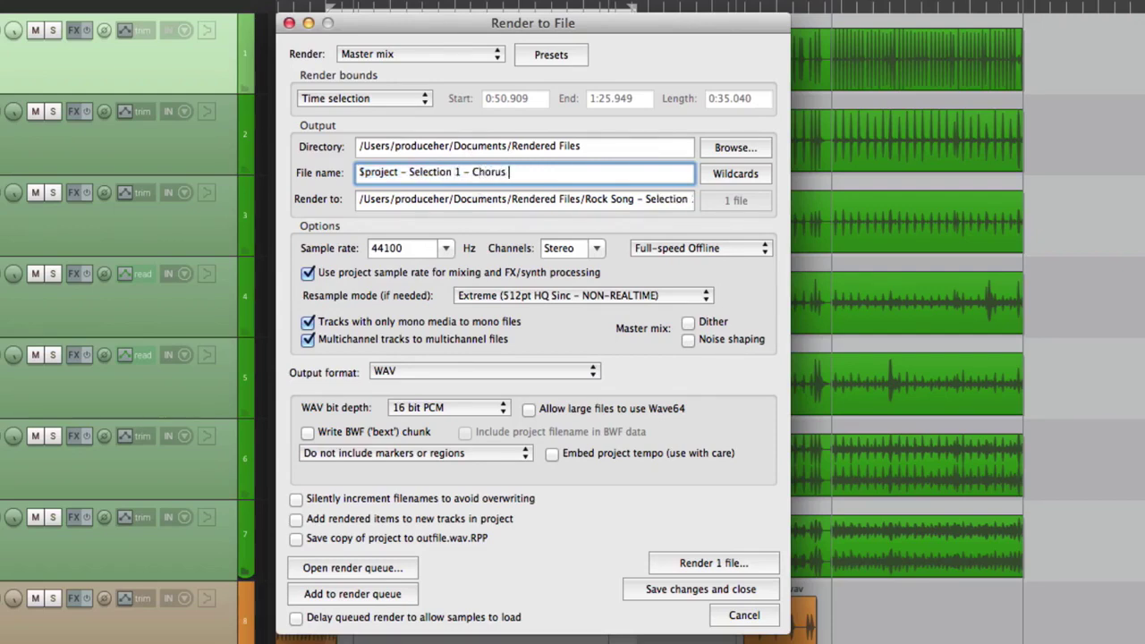
Render the selected master mix section to a WAV file and delete the result from the Rendered Files folder.
{"action": "left_click", "coordinate": [706, 562]}
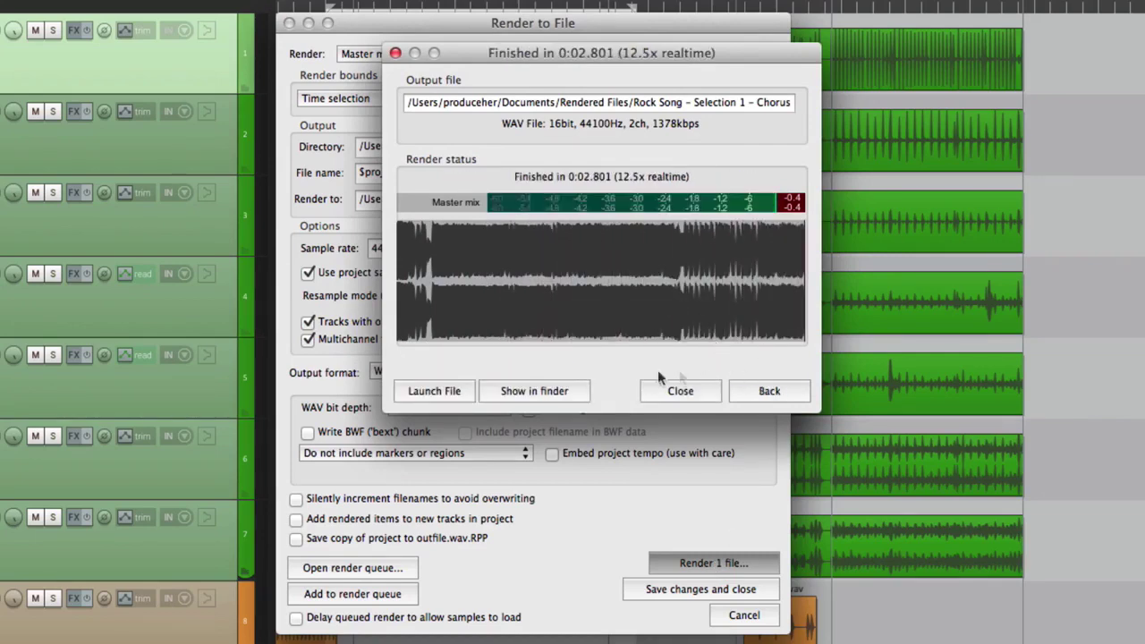
{"action": "left_click", "coordinate": [555, 391]}
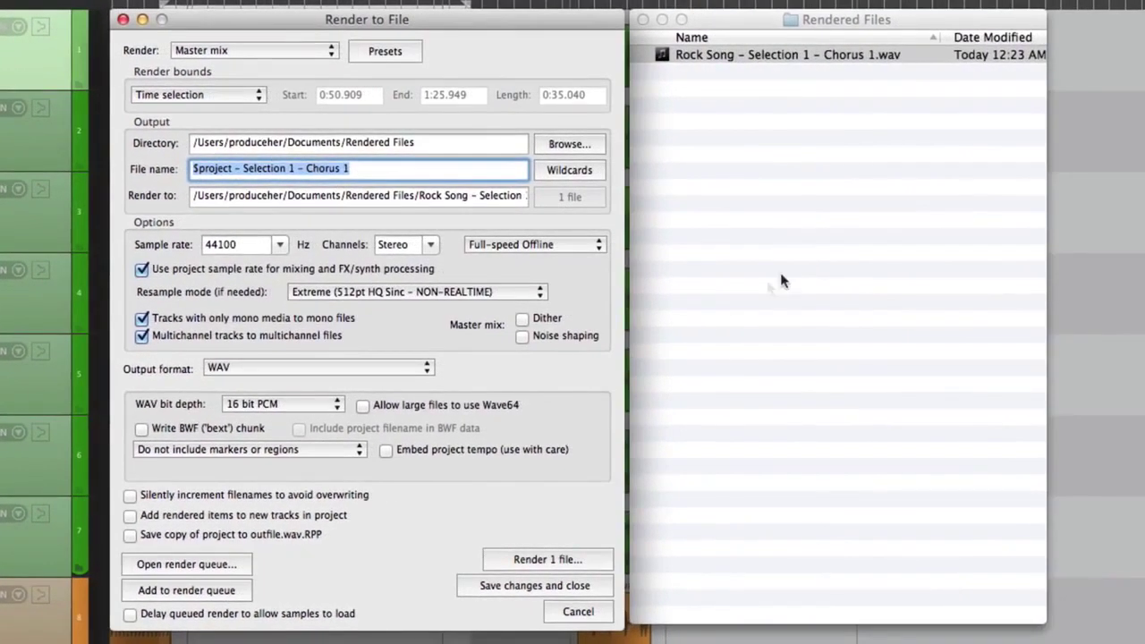
{"action": "key", "text": "super+BackSpace"}
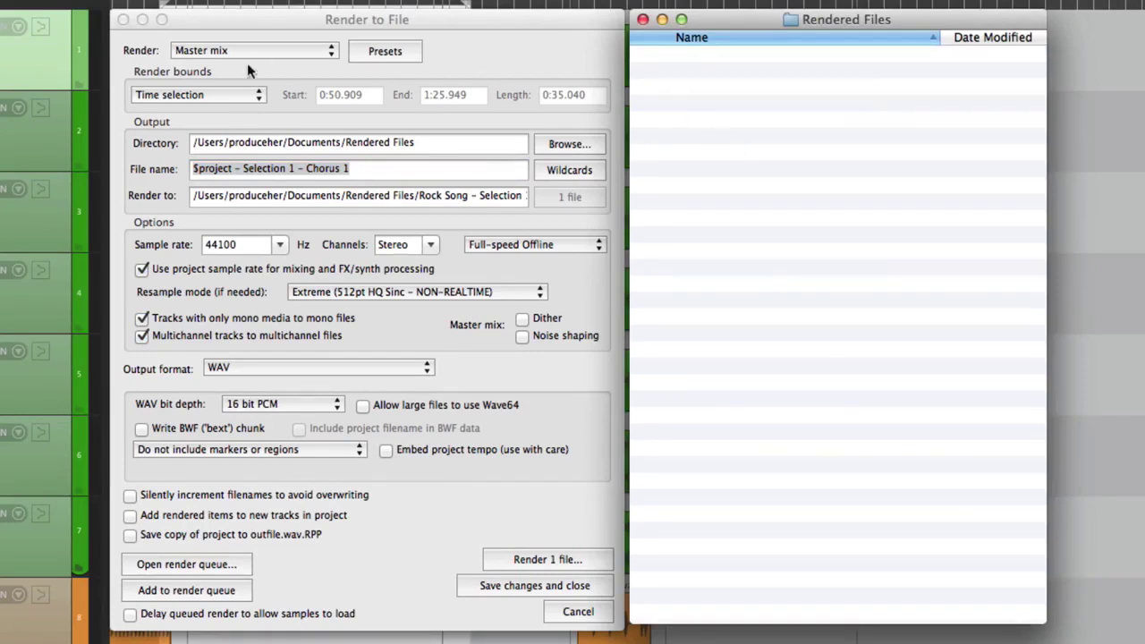
Leave the render settings and examine the named project regions from Intro to Chorus 2 along the timeline.
{"action": "left_click", "coordinate": [228, 94]}
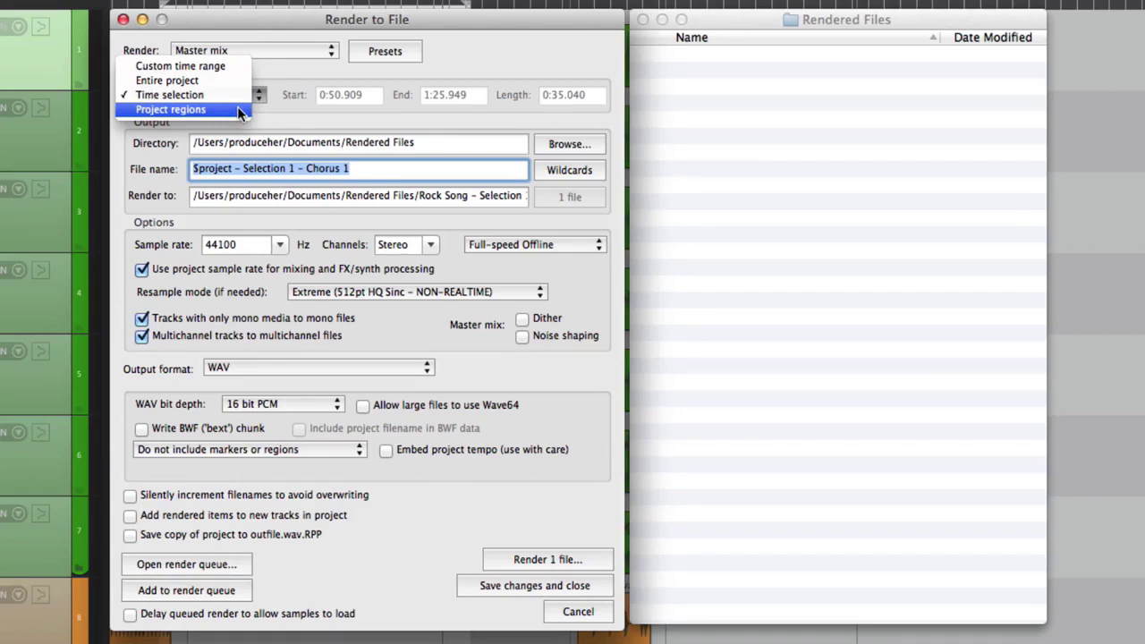
{"action": "left_click", "coordinate": [239, 111]}
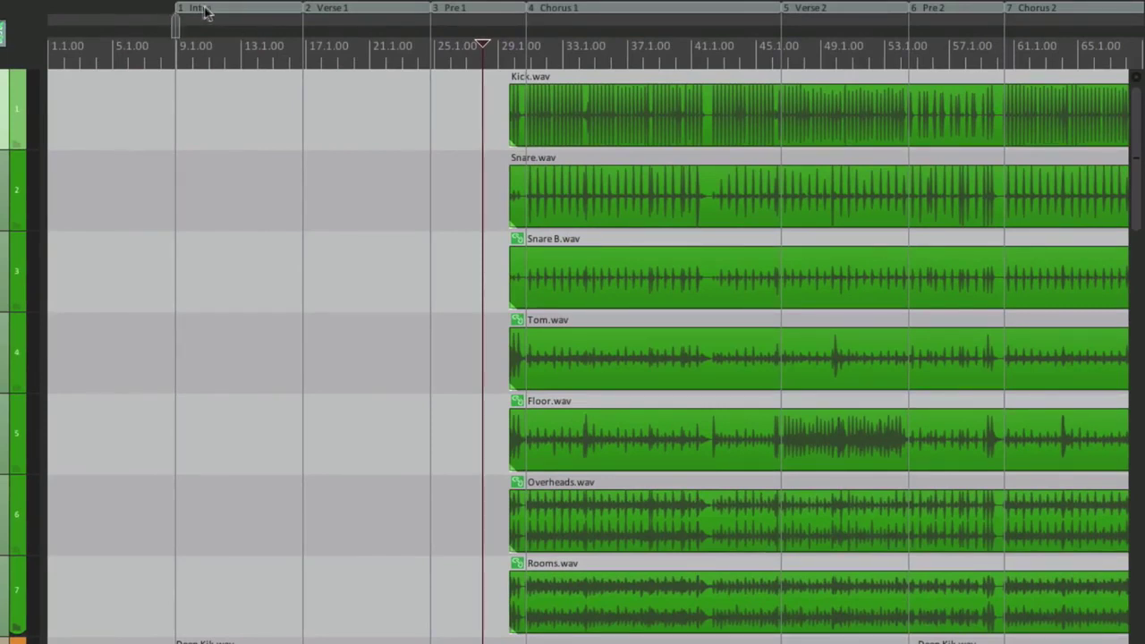
{"action": "left_click", "coordinate": [358, 10]}
{"action": "left_click", "coordinate": [481, 11]}
{"action": "left_click", "coordinate": [595, 10]}
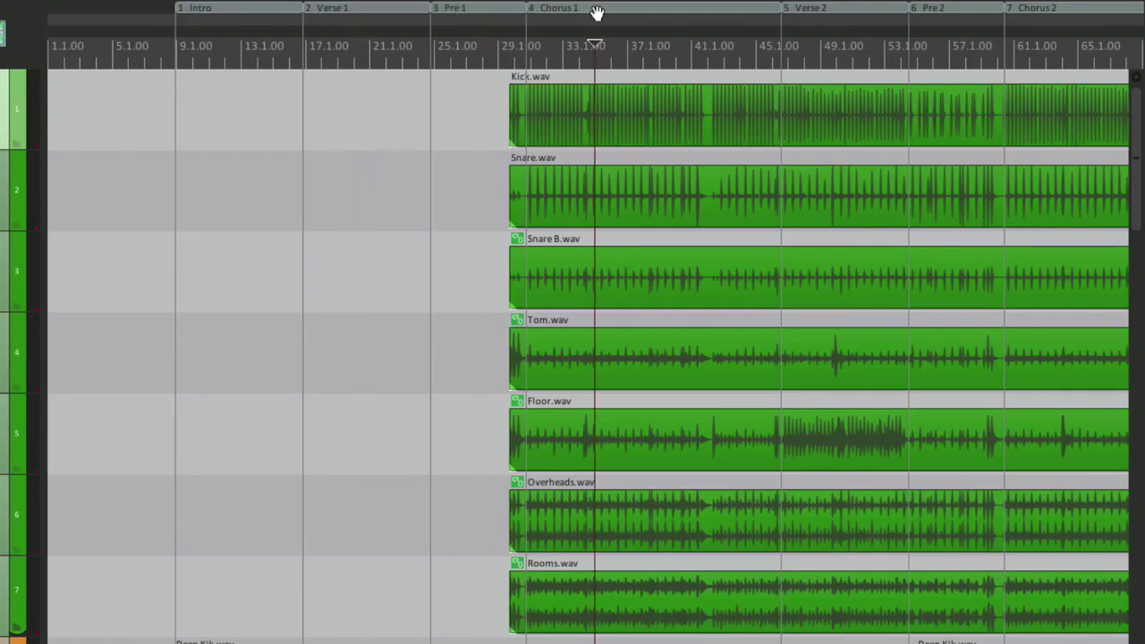
{"action": "scroll", "coordinate": [398, 116], "scroll_direction": "right", "scroll_amount": 5}
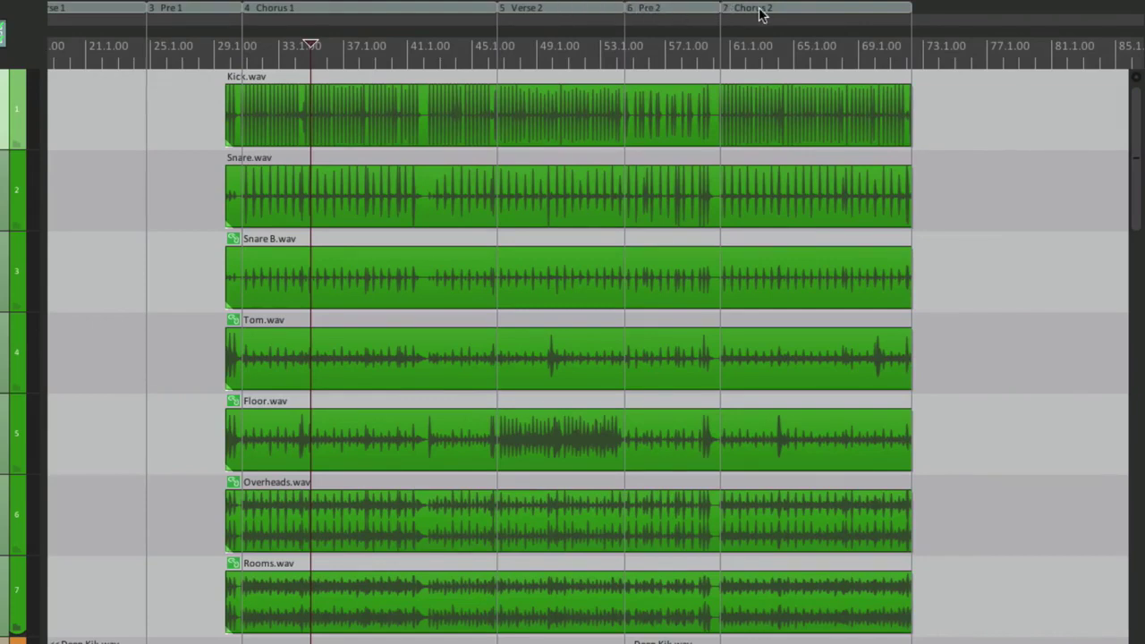
{"action": "scroll", "coordinate": [472, 115], "scroll_direction": "left", "scroll_amount": 6}
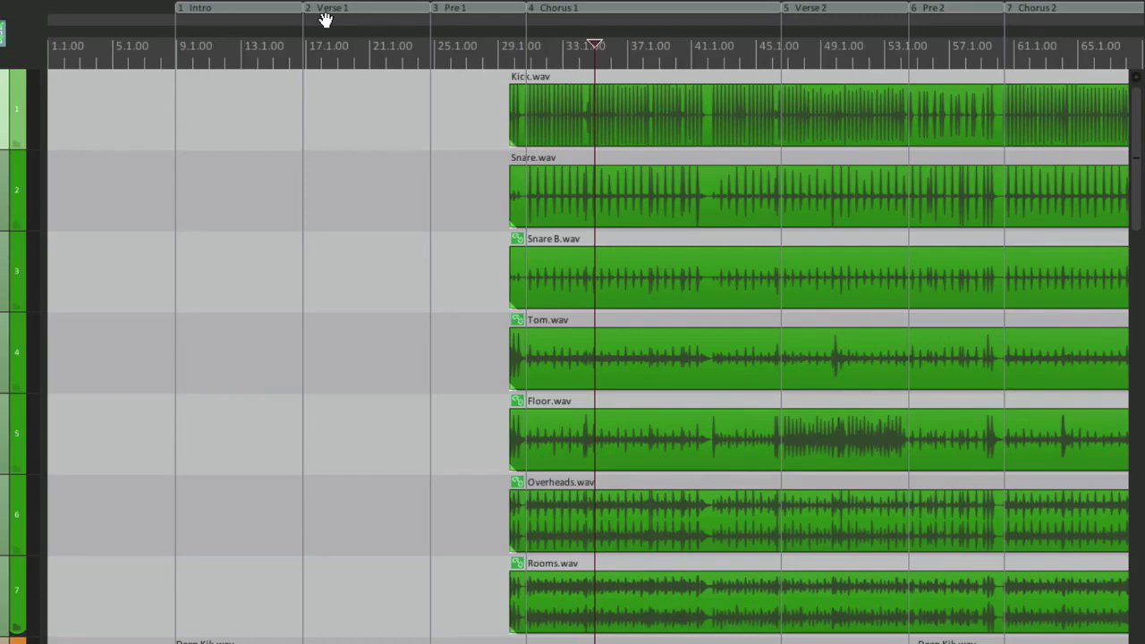
Reopen the render settings and set the render bounds to Project regions.
{"action": "key", "text": "super+alt+r"}
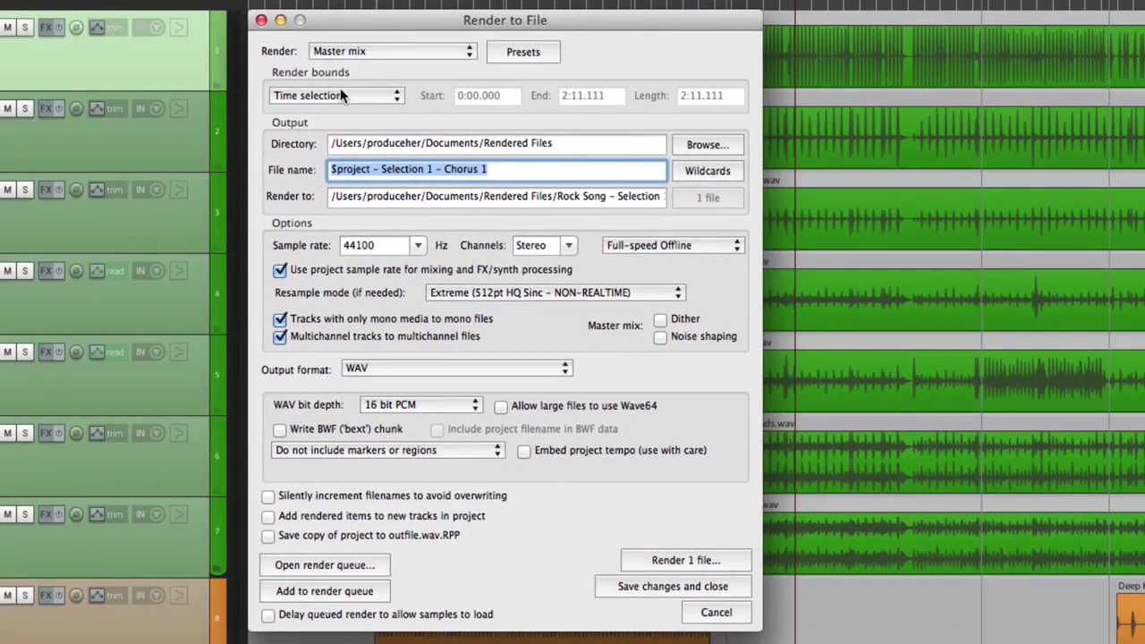
{"action": "left_click", "coordinate": [340, 95]}
{"action": "left_click", "coordinate": [357, 106]}
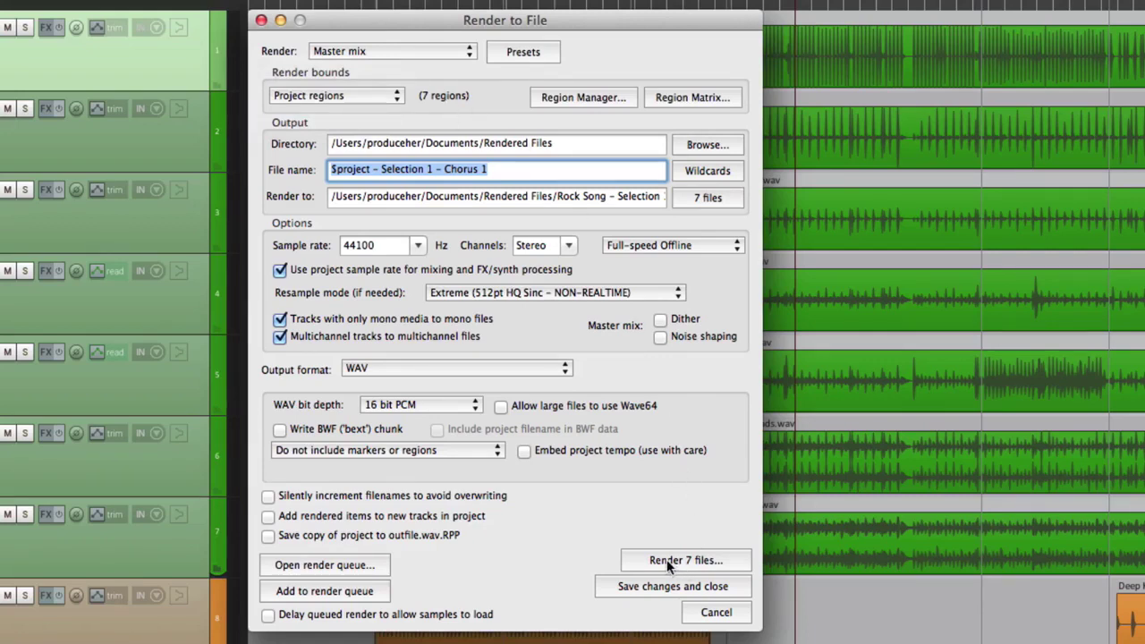
Check the project's region list in the Region Manager and set the render source back to Master mix.
{"action": "left_click", "coordinate": [591, 97]}
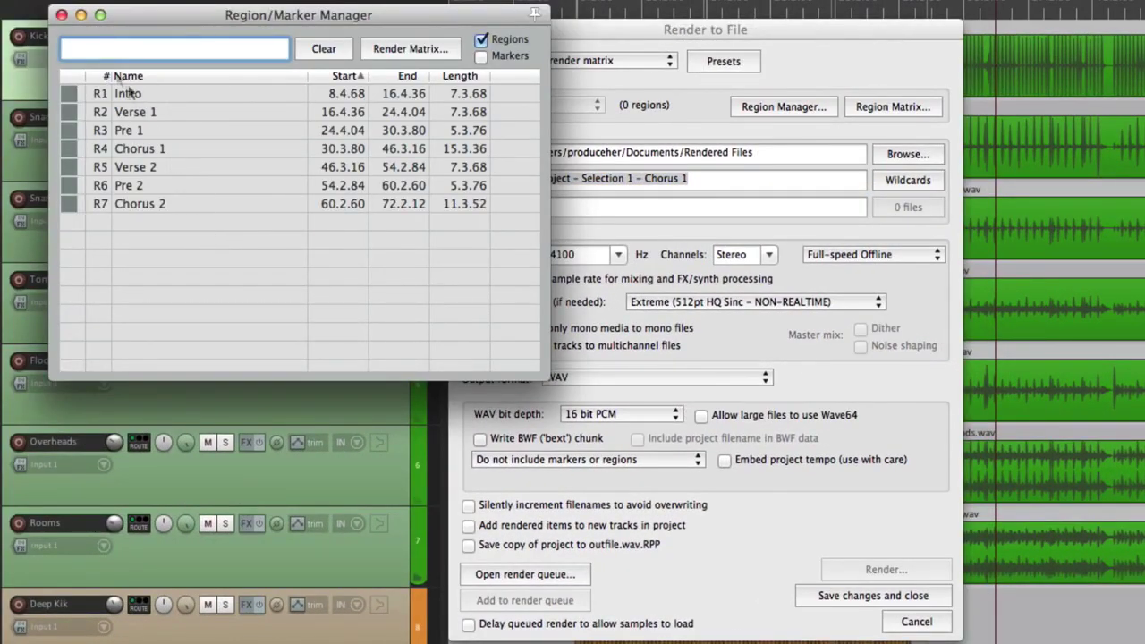
{"action": "left_click", "coordinate": [62, 14]}
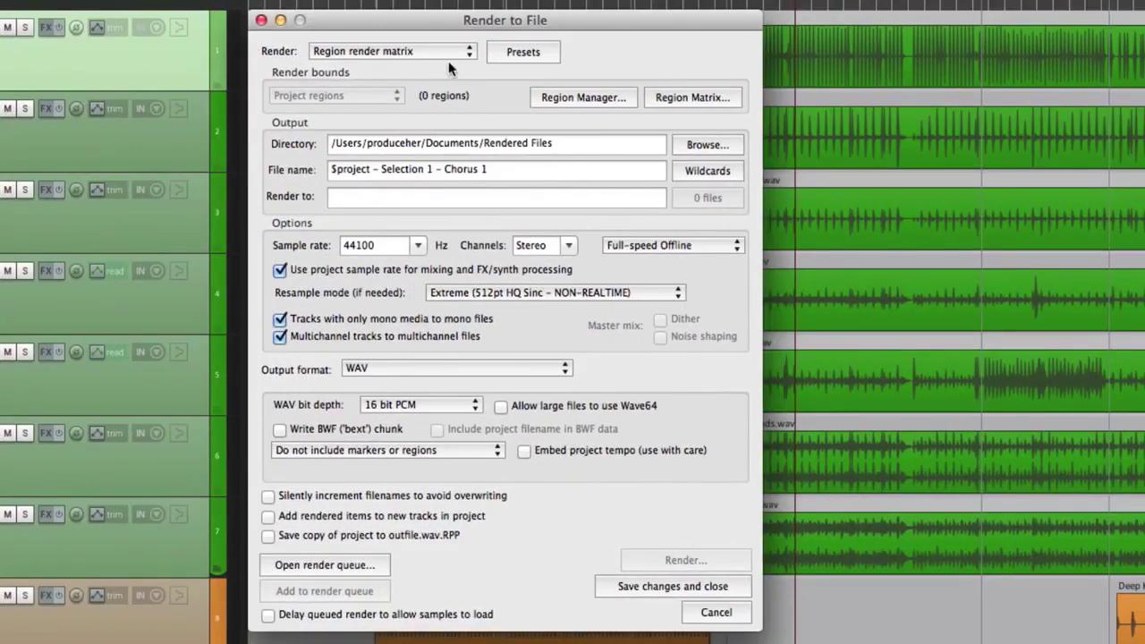
{"action": "left_click", "coordinate": [418, 50]}
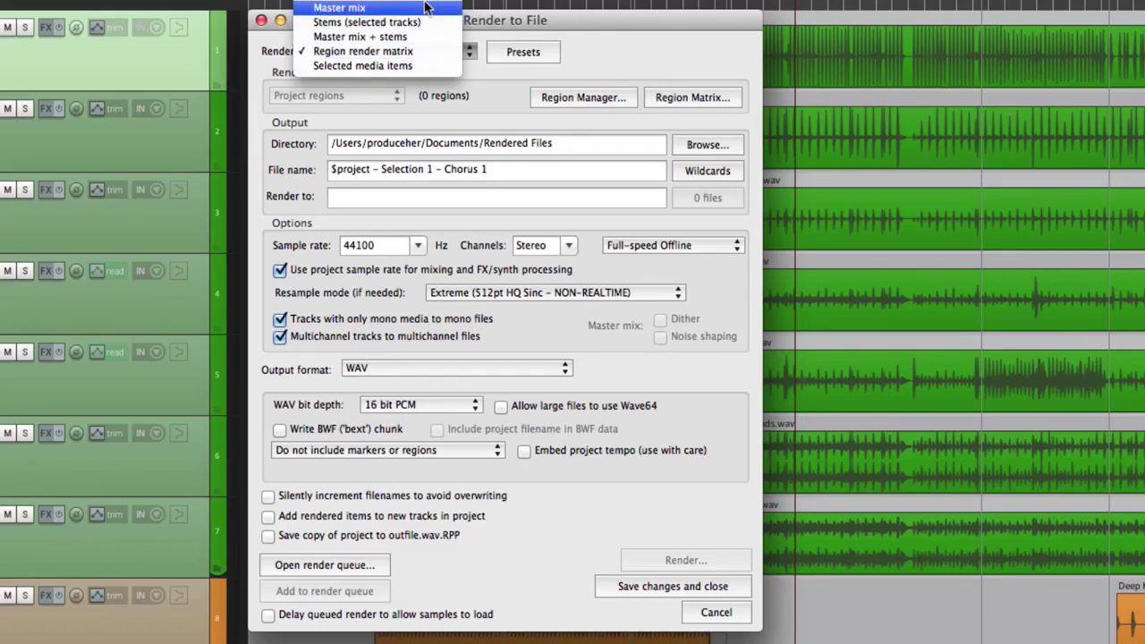
{"action": "left_click", "coordinate": [426, 7]}
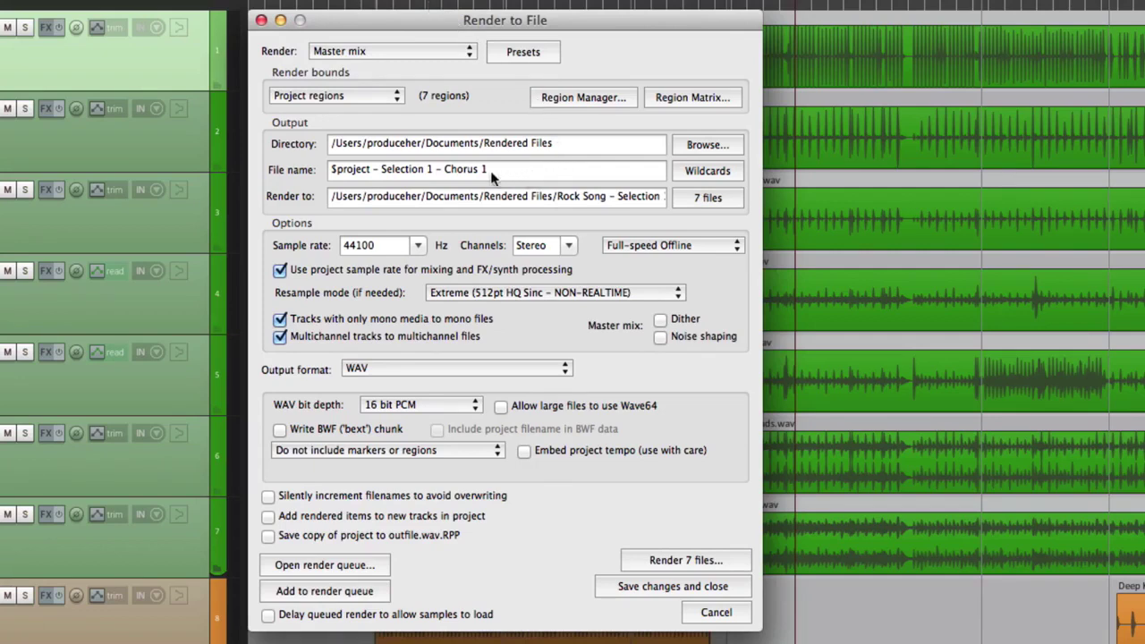
Set the file name to $project - $region using the region wildcard and render all seven regions to WAV files.
{"action": "left_click_drag", "start_coordinate": [490, 174], "coordinate": [390, 175]}
{"action": "key", "text": "BackSpace"}
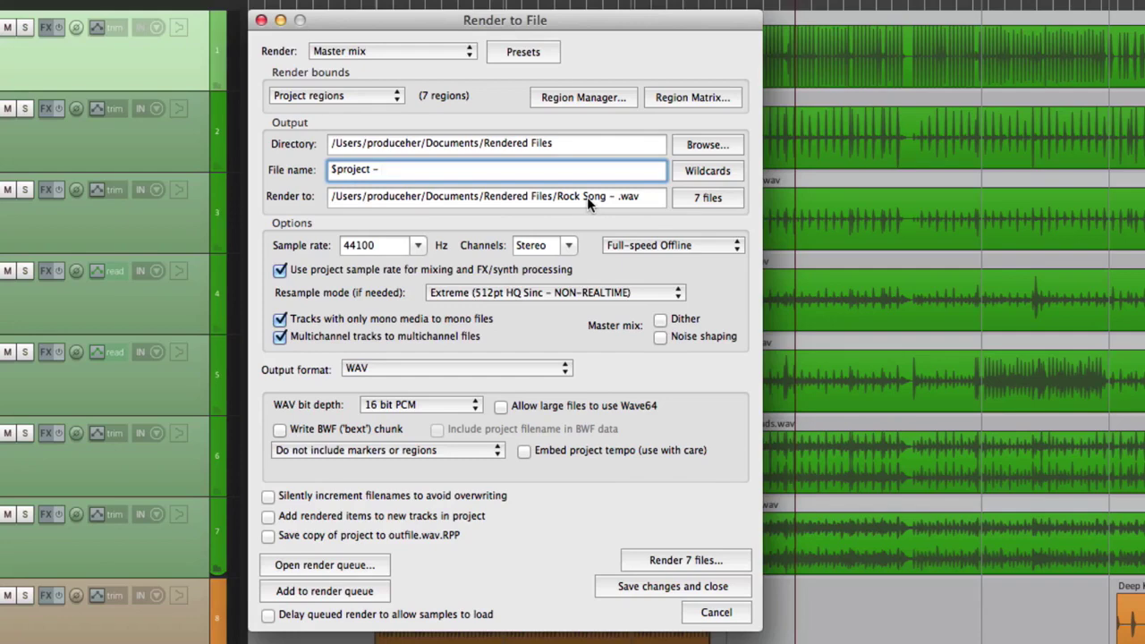
{"action": "left_click", "coordinate": [708, 172]}
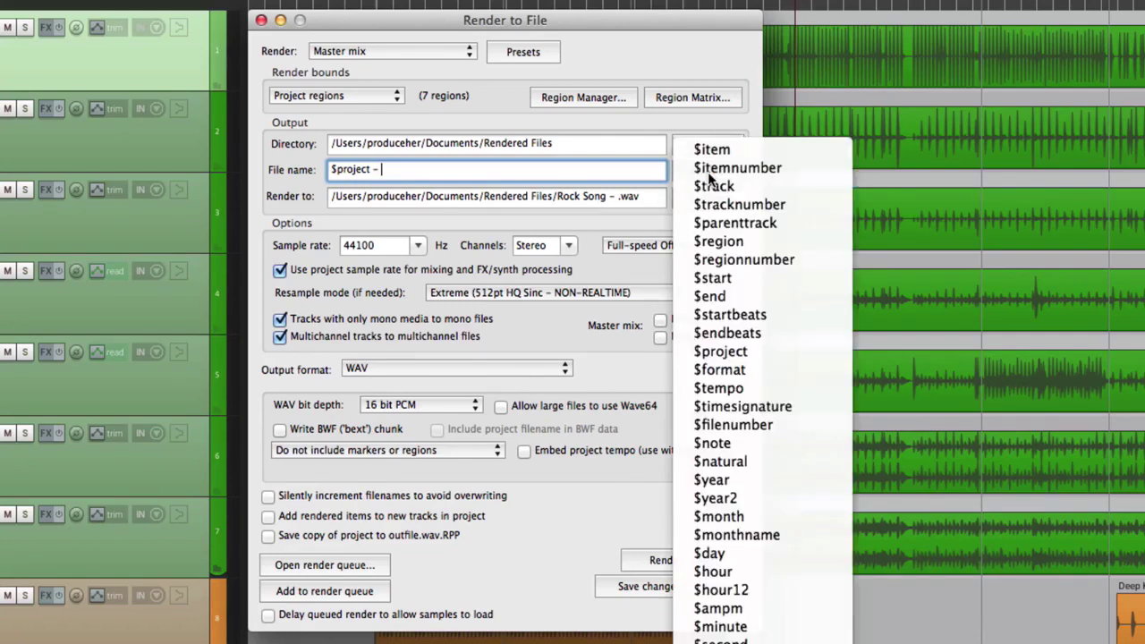
{"action": "left_click", "coordinate": [753, 242]}
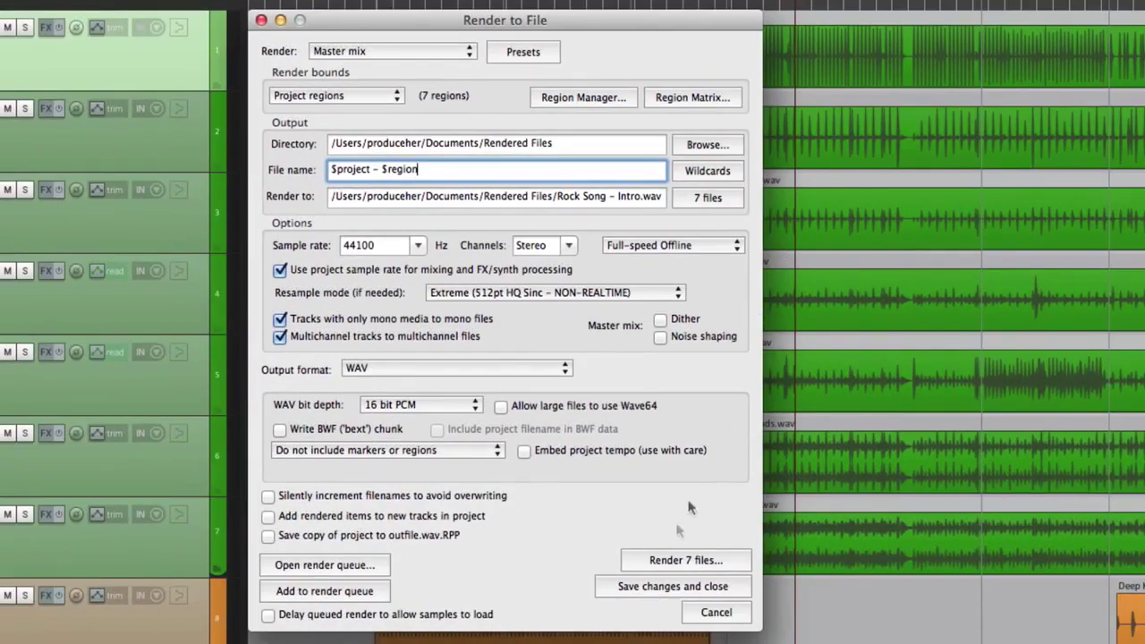
{"action": "left_click", "coordinate": [665, 560]}
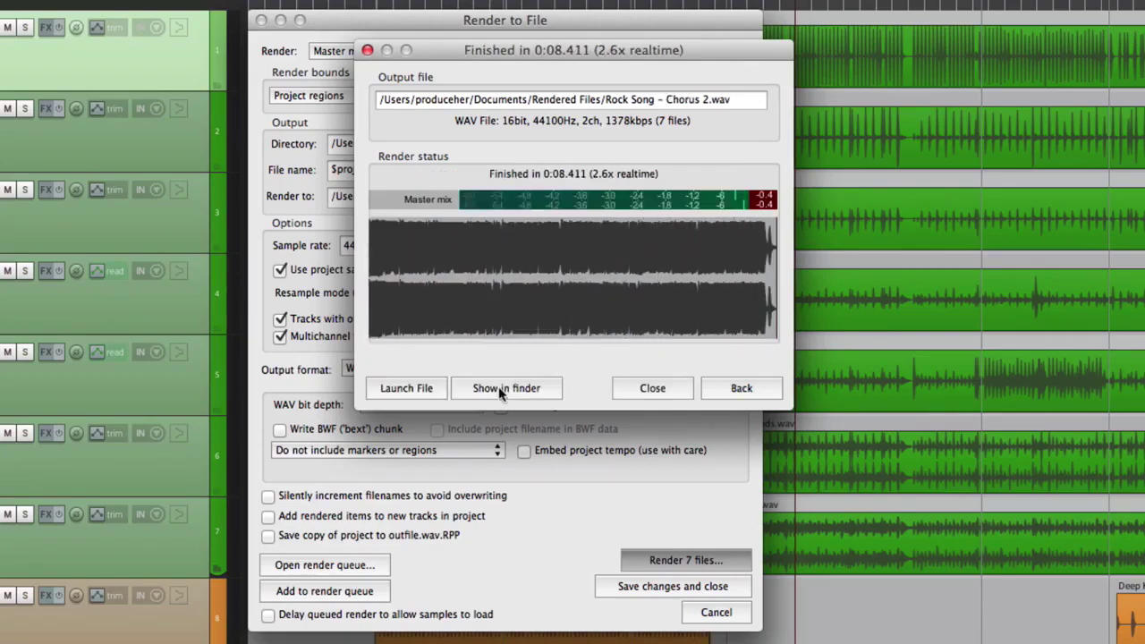
{"action": "left_click", "coordinate": [495, 387]}
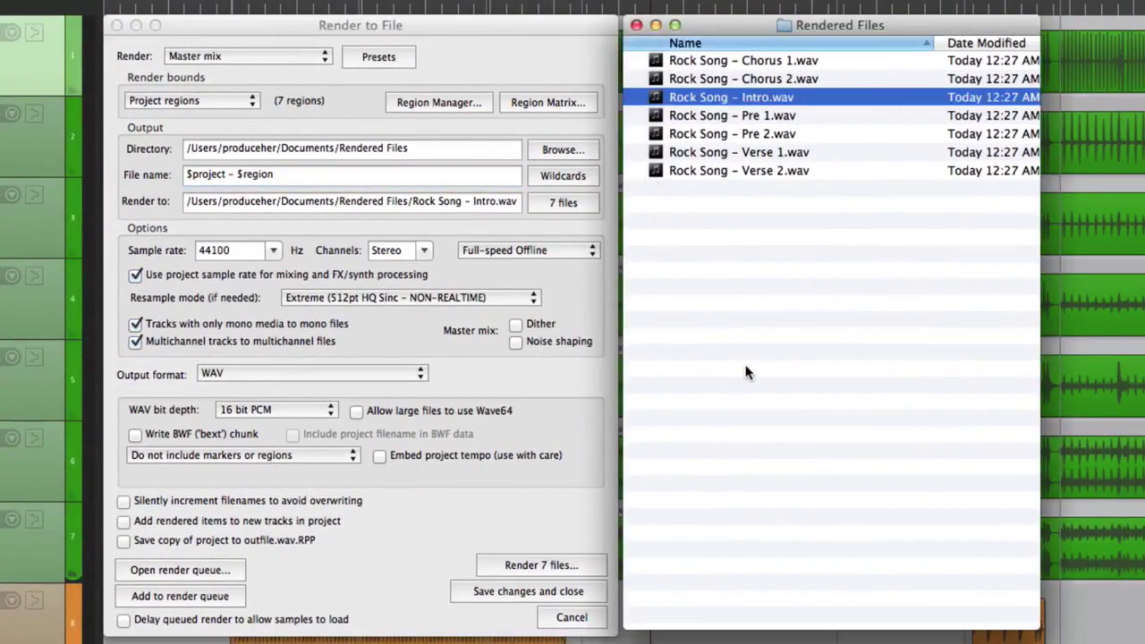
Delete all the rendered region WAV files from the Rendered Files folder.
{"action": "left_click", "coordinate": [851, 226]}
{"action": "key", "text": "super+a"}
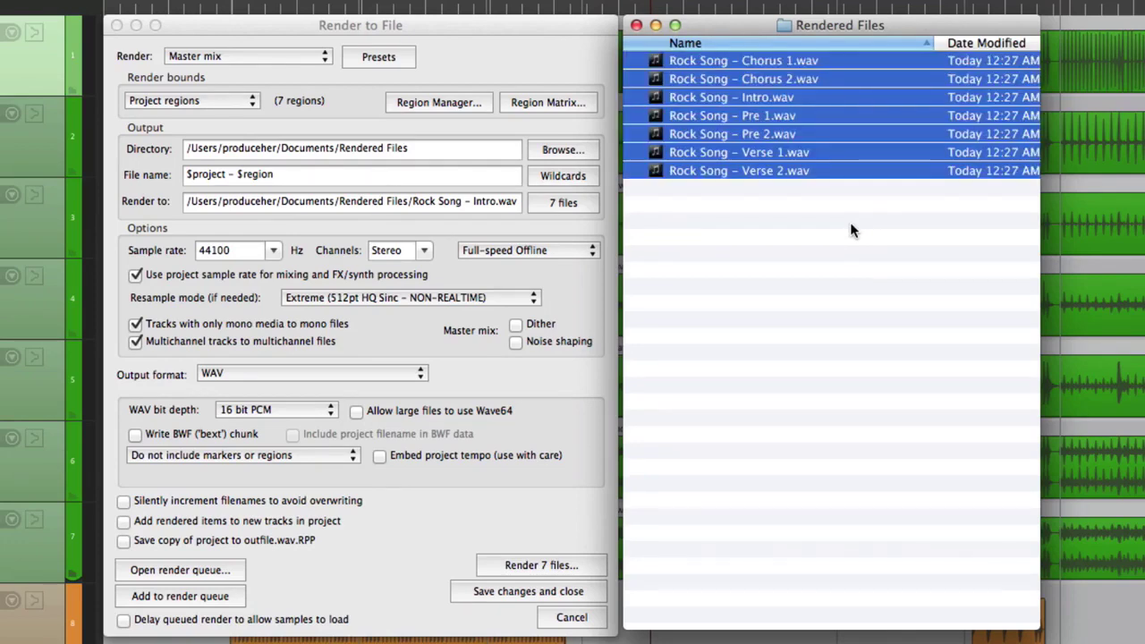
{"action": "key", "text": "super+BackSpace"}
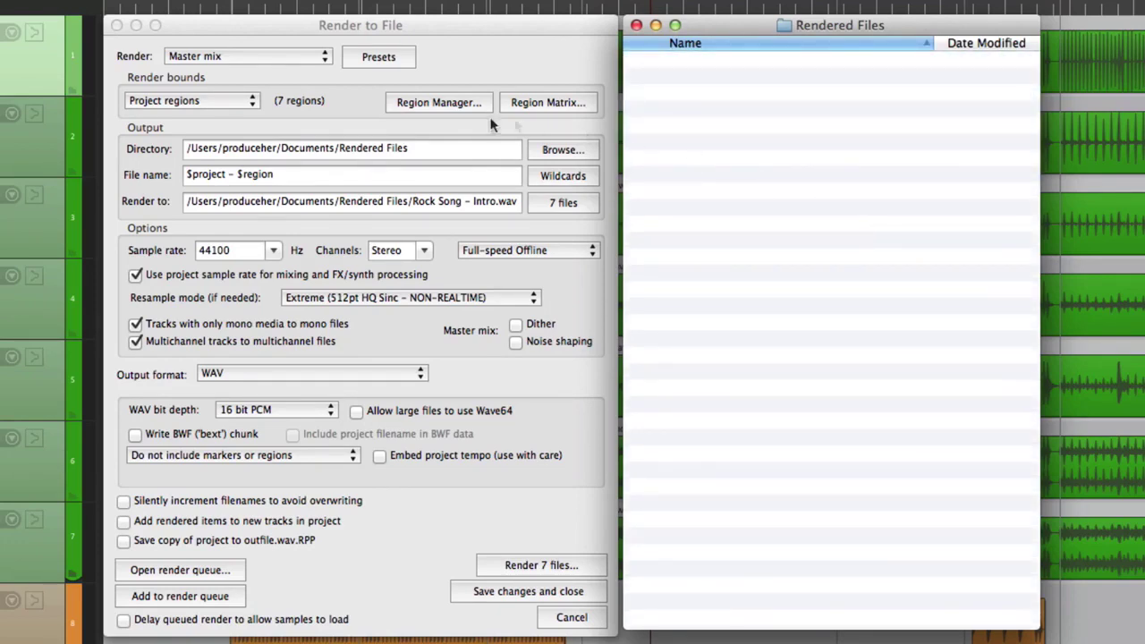
Set the render source to Region render matrix and open the Region Render Matrix.
{"action": "left_click", "coordinate": [241, 55]}
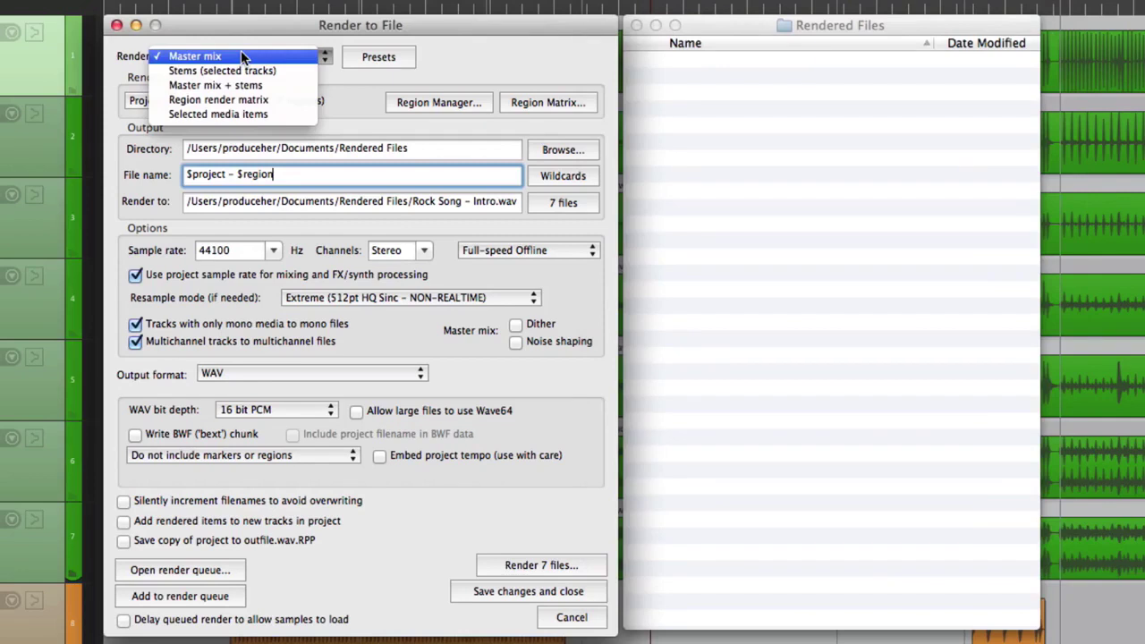
{"action": "left_click", "coordinate": [291, 100]}
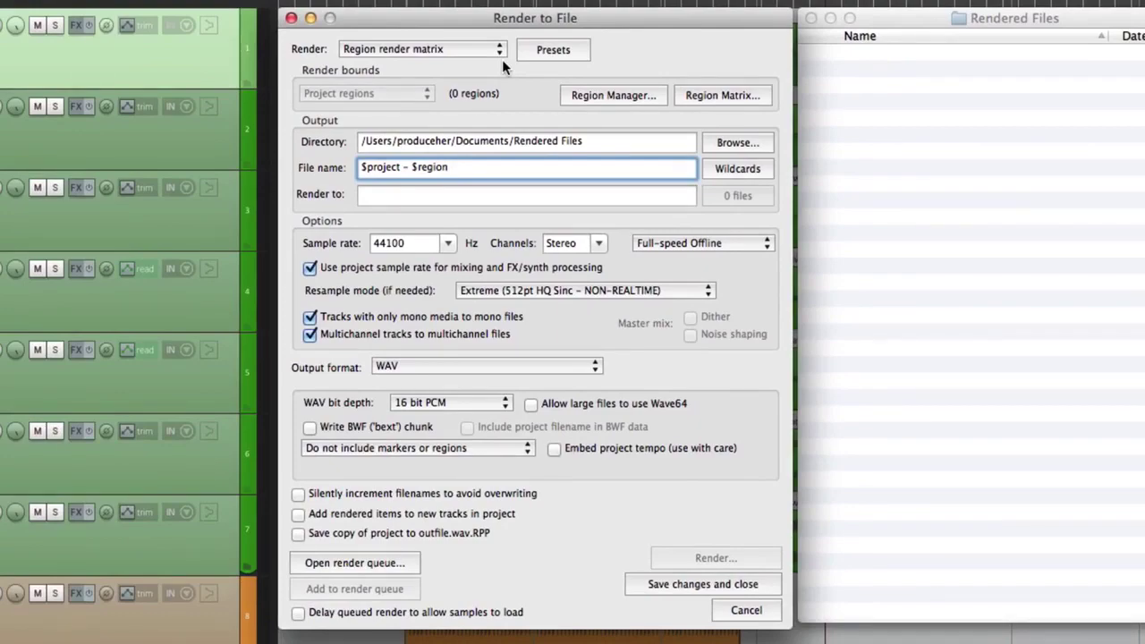
{"action": "left_click", "coordinate": [747, 94]}
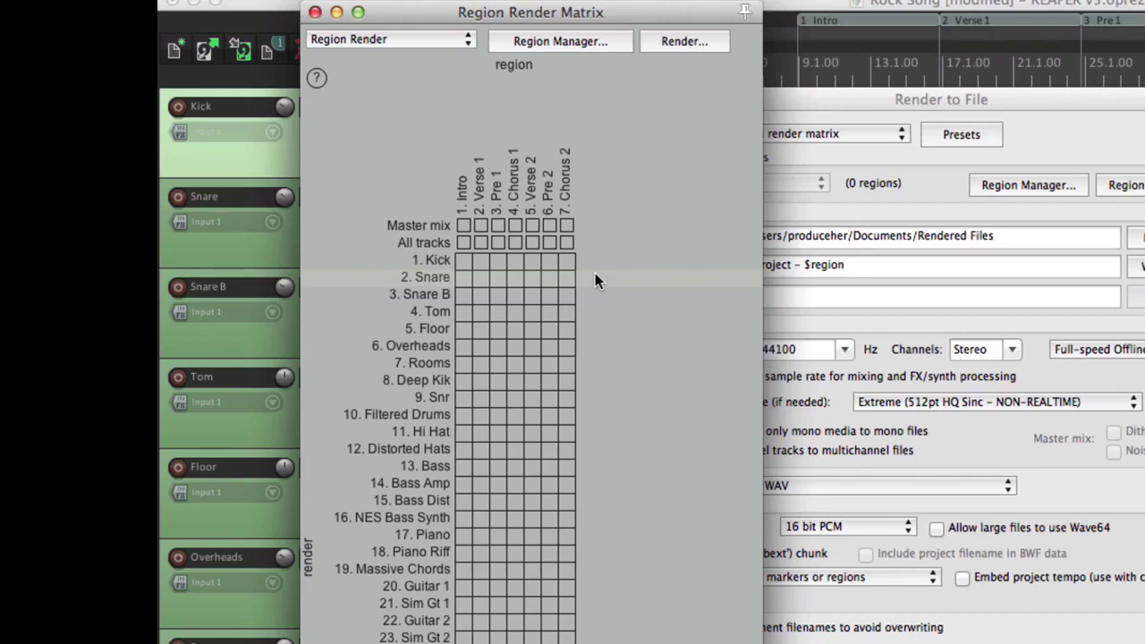
Assign the master mix to the Intro region, and try all tracks for Verse 1 before clearing that assignment.
{"action": "left_click", "coordinate": [463, 225]}
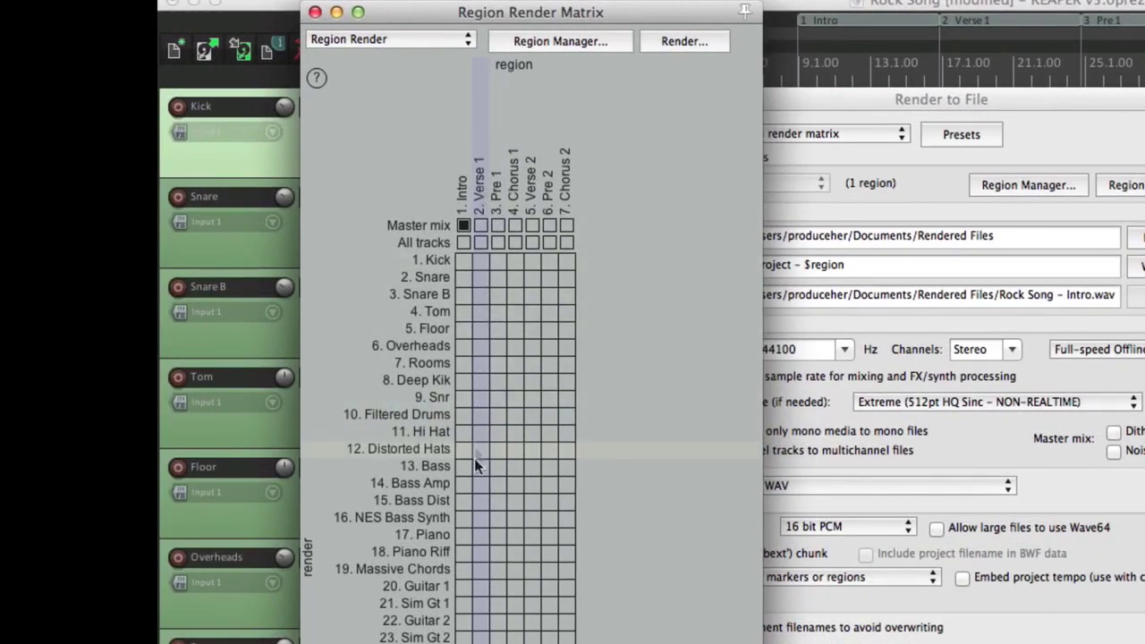
{"action": "left_click", "coordinate": [481, 243]}
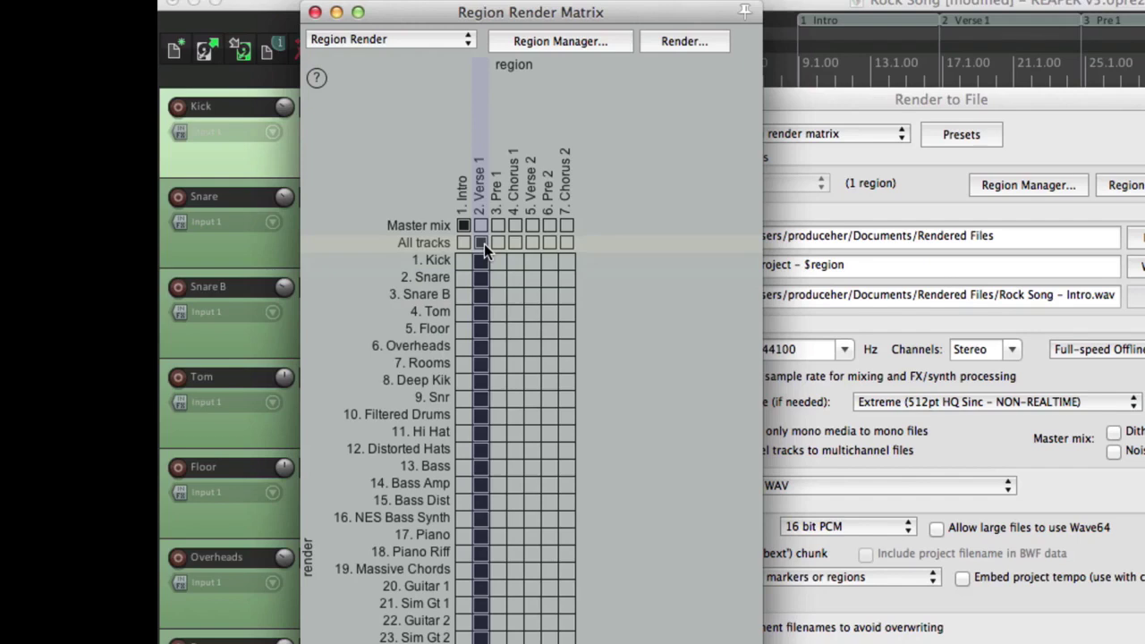
{"action": "left_click", "coordinate": [484, 244]}
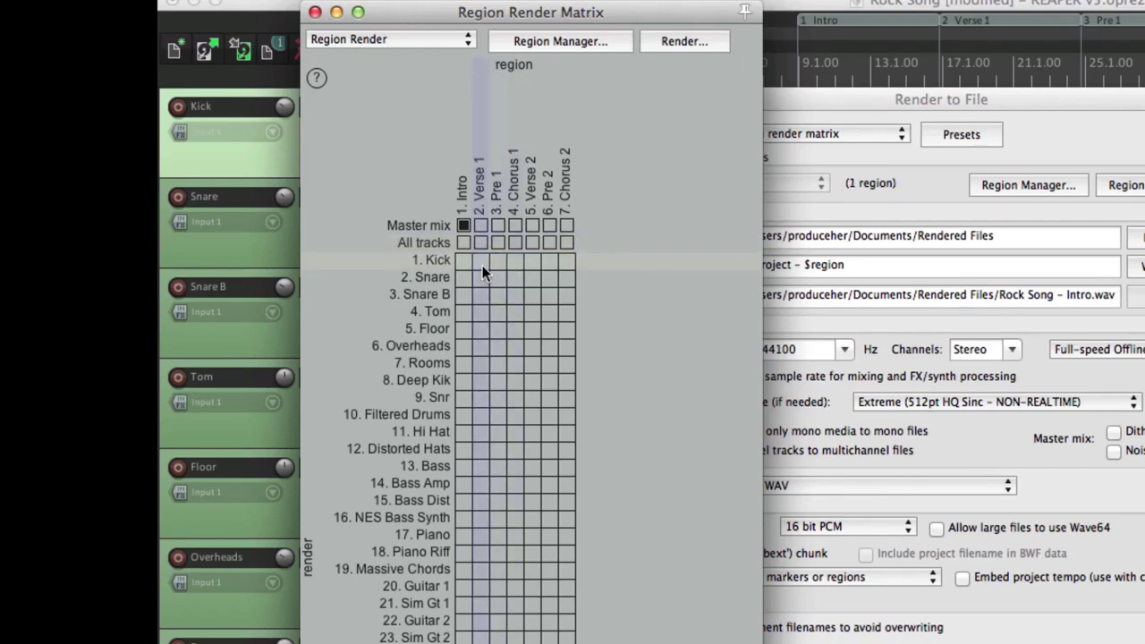
Assign the Kick, Overheads and Rooms tracks to the Verse 1 region, and the master mix to the Pre 1 region.
{"action": "left_click", "coordinate": [482, 262]}
{"action": "left_click", "coordinate": [480, 348]}
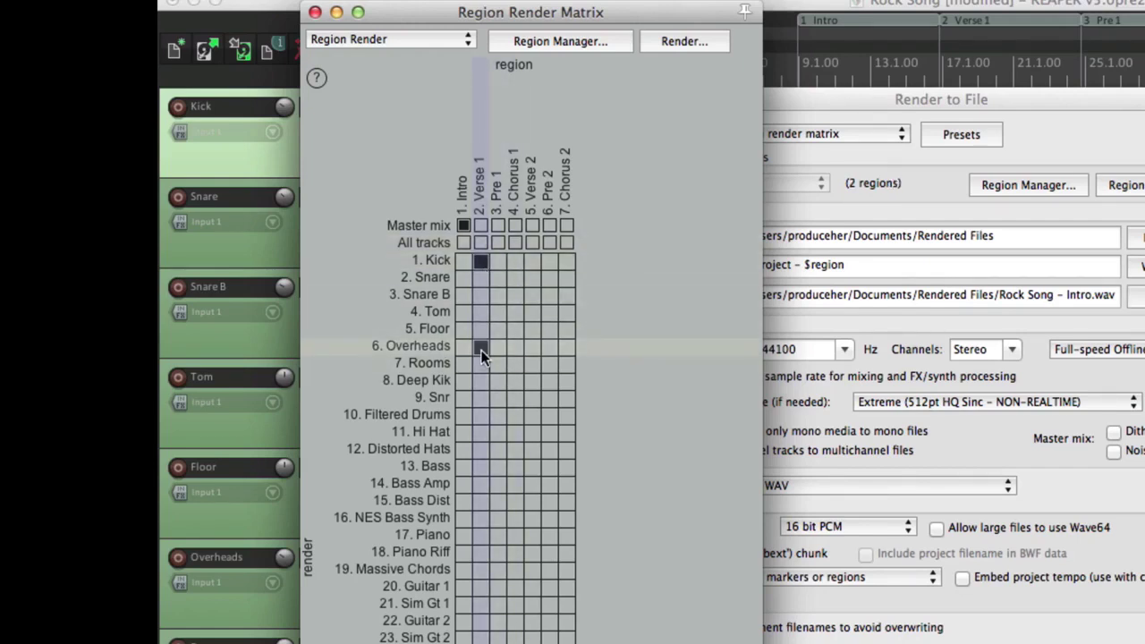
{"action": "left_click", "coordinate": [481, 366]}
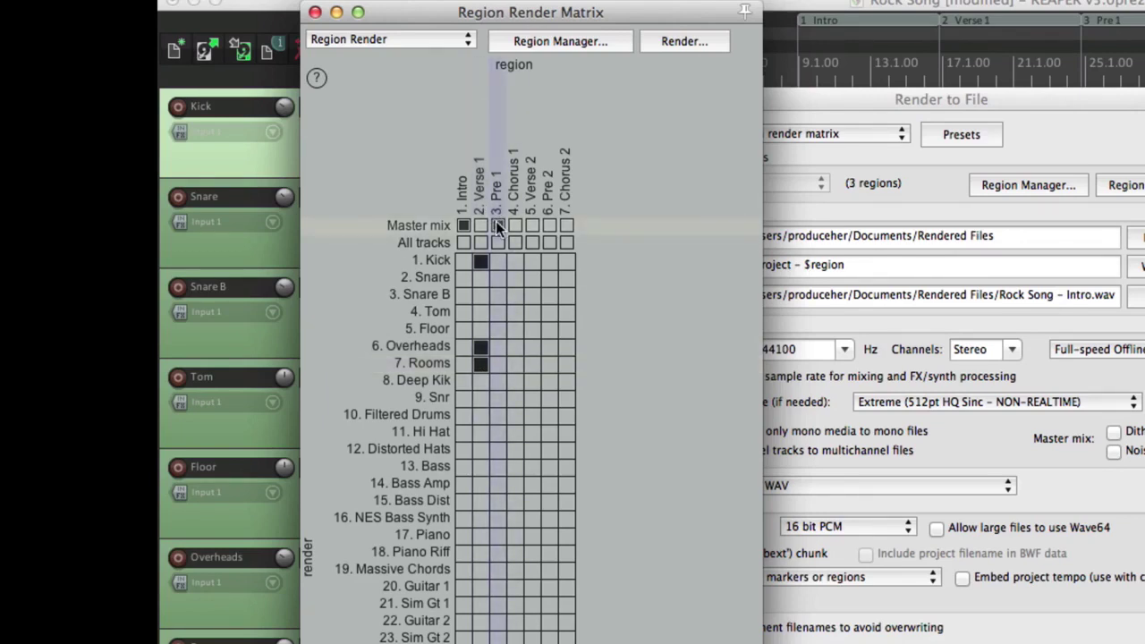
Assign Hi Hat, Bass, Bass Amp and Bass Dist to the Chorus 1 region, and the master mix to Verse 2.
{"action": "left_click", "coordinate": [515, 433]}
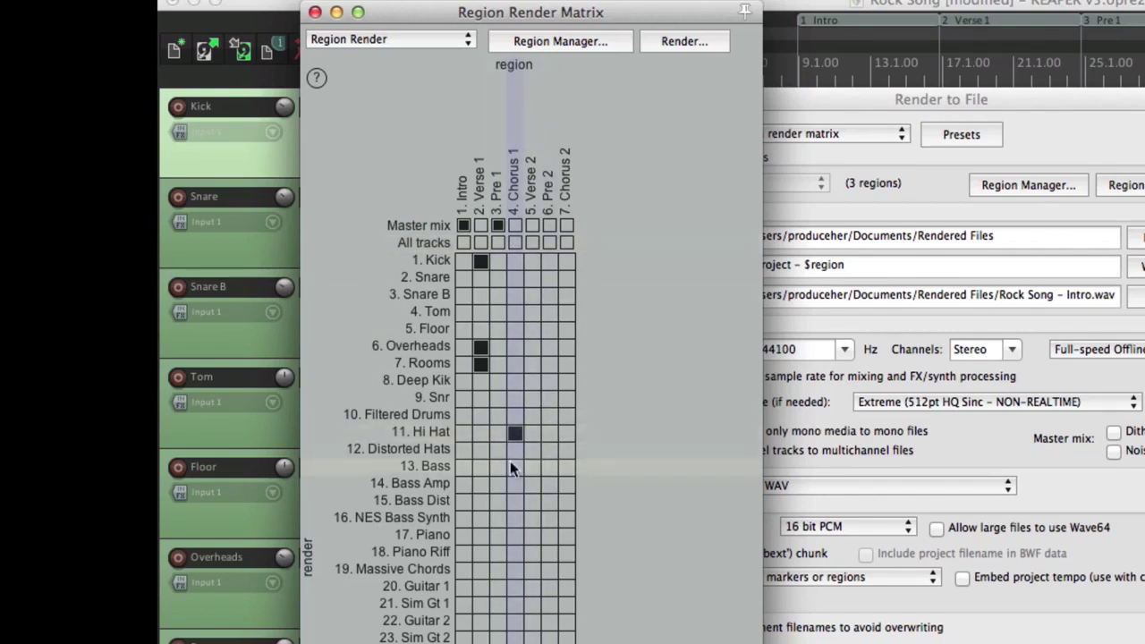
{"action": "left_click", "coordinate": [516, 466]}
{"action": "left_click", "coordinate": [515, 483]}
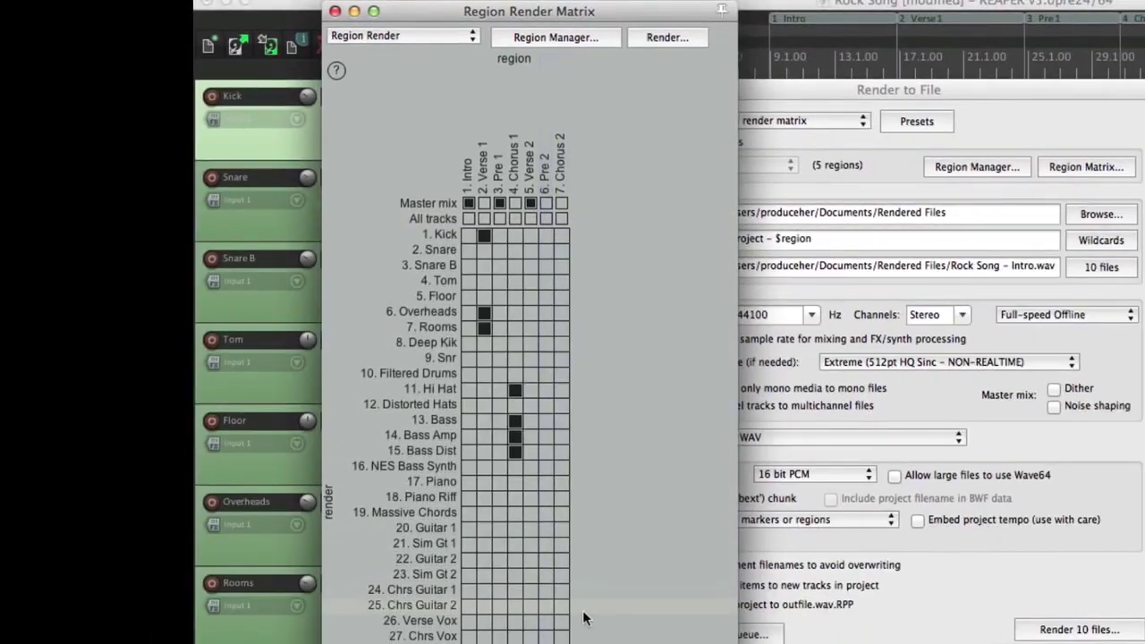
Assign tracks Guitar 1 through Chrs Guitar 2 to Pre 2, and tracks Verse Vox through Harm 5 to Chorus 2.
{"action": "left_click_drag", "start_coordinate": [544, 528], "coordinate": [543, 610]}
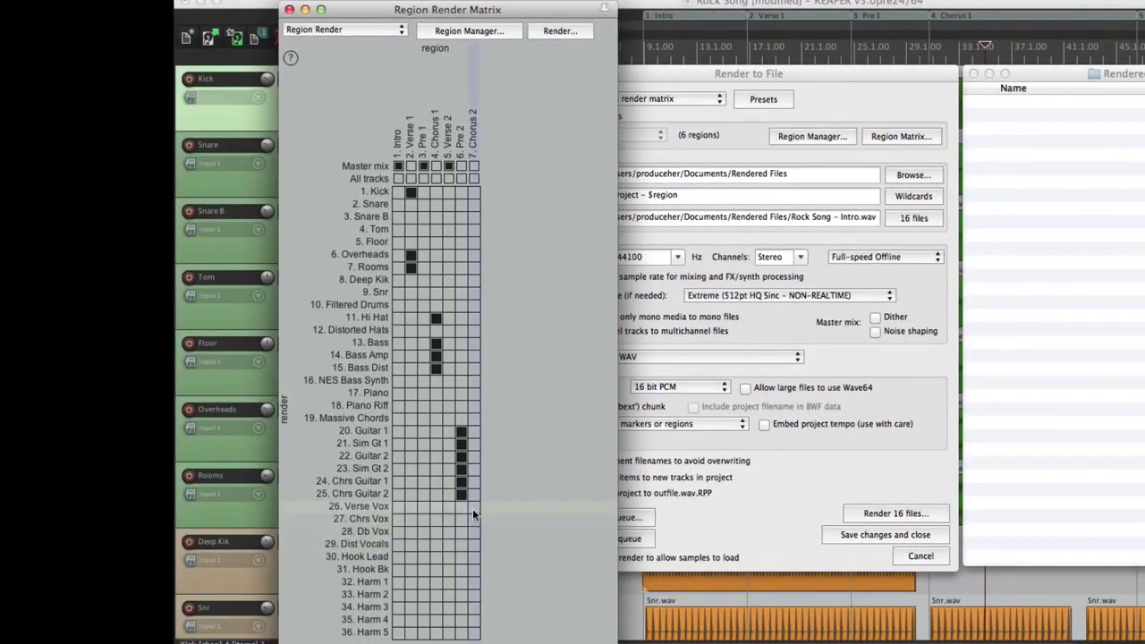
{"action": "left_click_drag", "start_coordinate": [495, 545], "coordinate": [504, 632]}
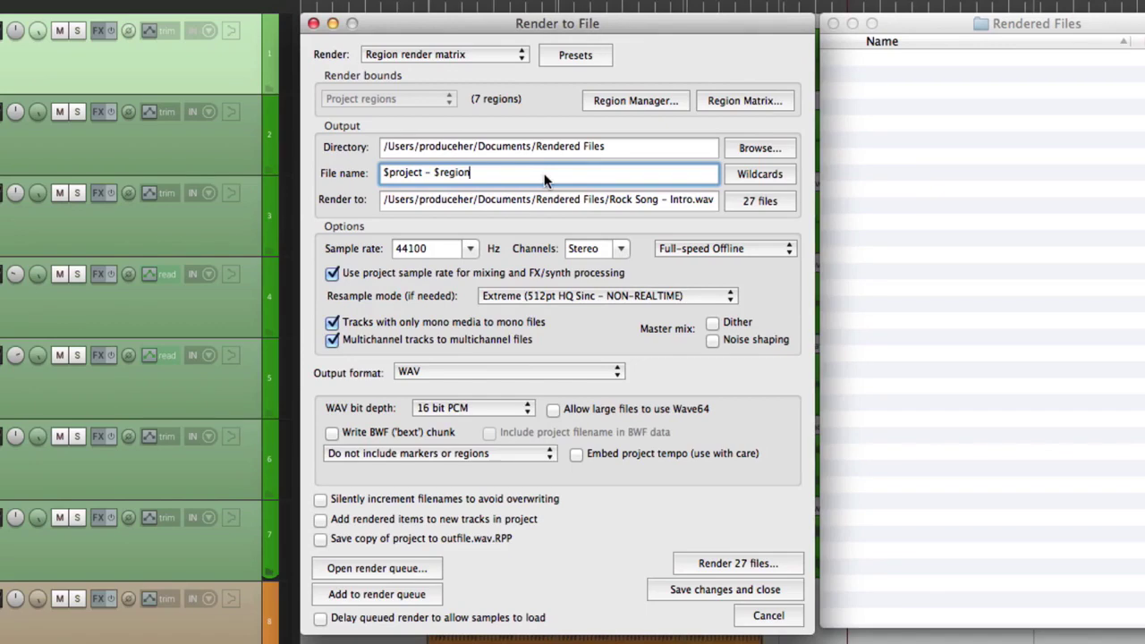
Set the file name to $project - $region - $track using the track wildcard and render the matrix's 27 files.
{"action": "type", "text": "-"}
{"action": "left_click", "coordinate": [781, 176]}
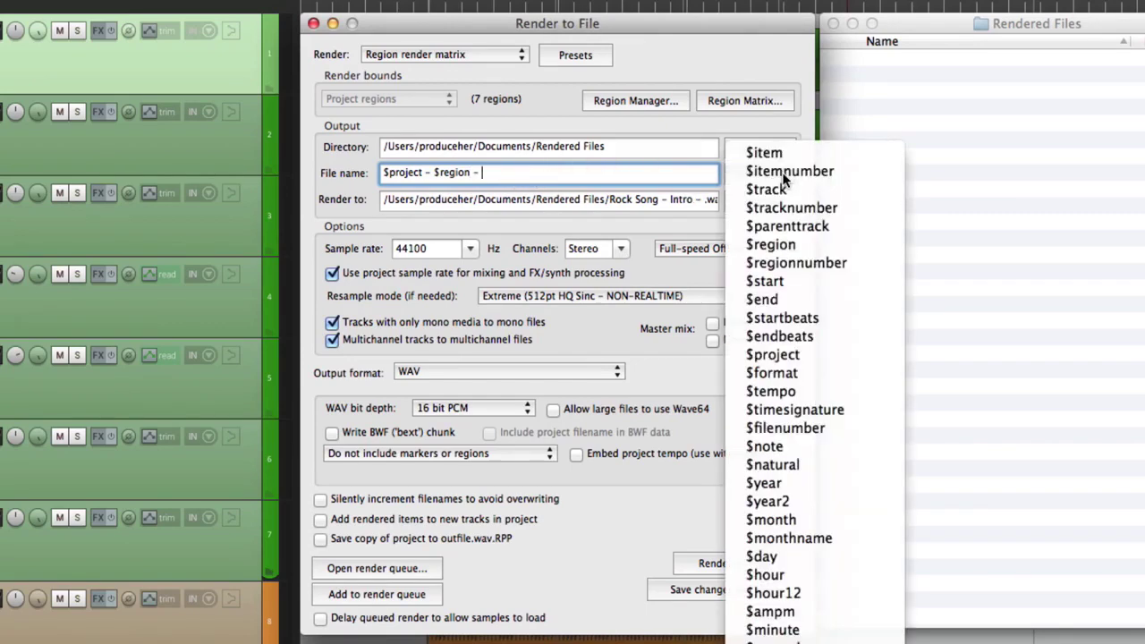
{"action": "left_click", "coordinate": [767, 189]}
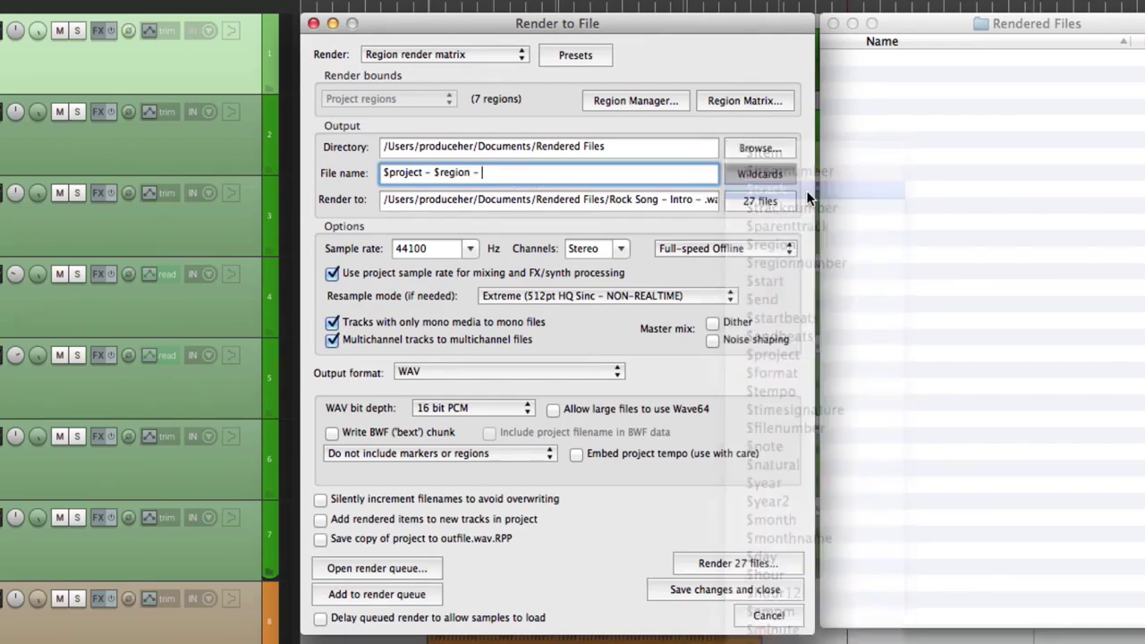
{"action": "left_click", "coordinate": [716, 562]}
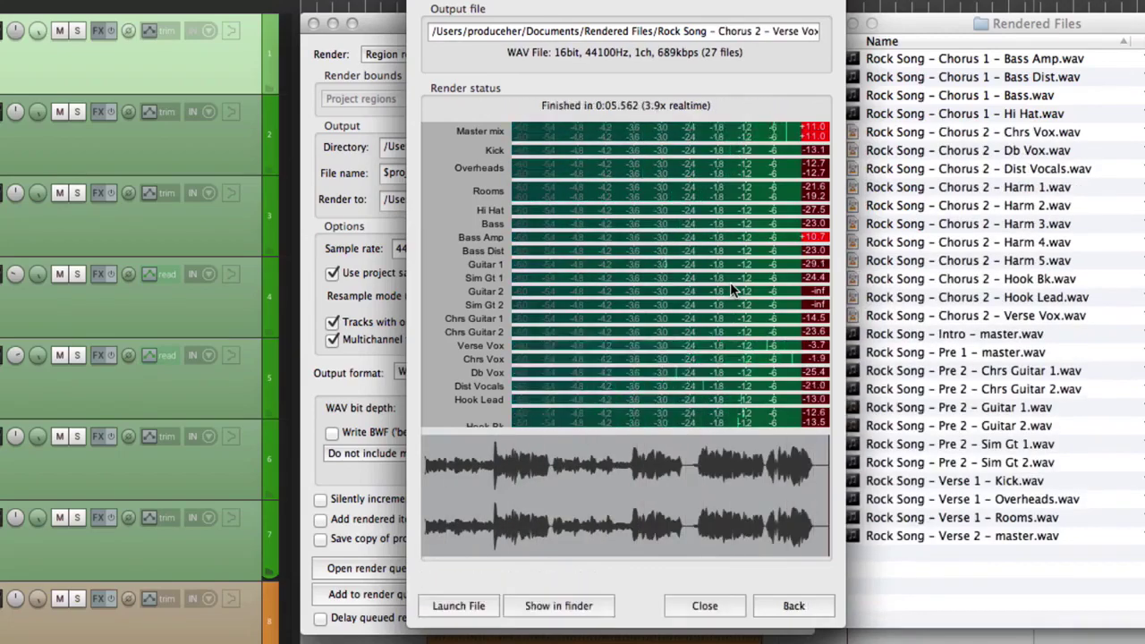
{"action": "left_click", "coordinate": [771, 606]}
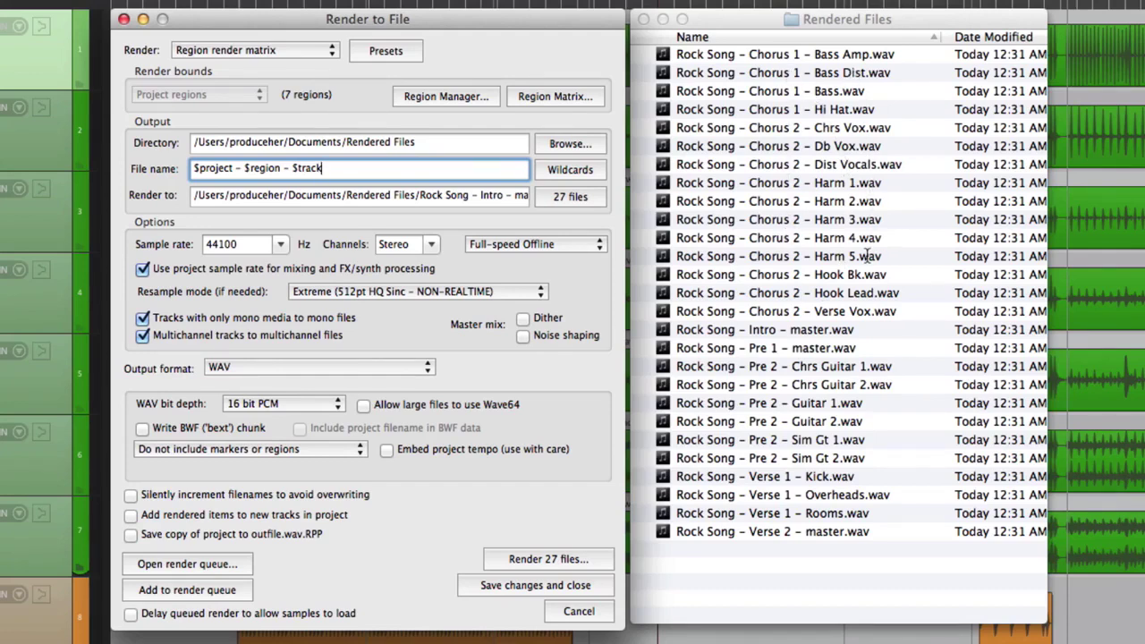
Check the master mix files in the Rendered Files folder and delete all the rendered files.
{"action": "left_click", "coordinate": [868, 345]}
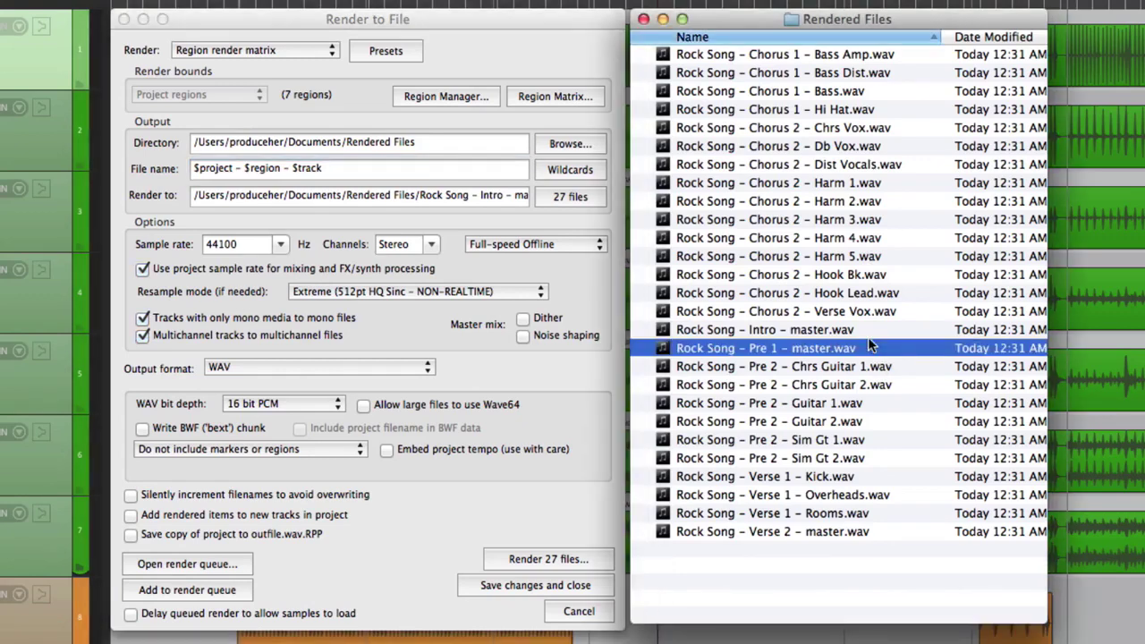
{"action": "left_click", "coordinate": [879, 331]}
{"action": "left_click", "coordinate": [874, 351]}
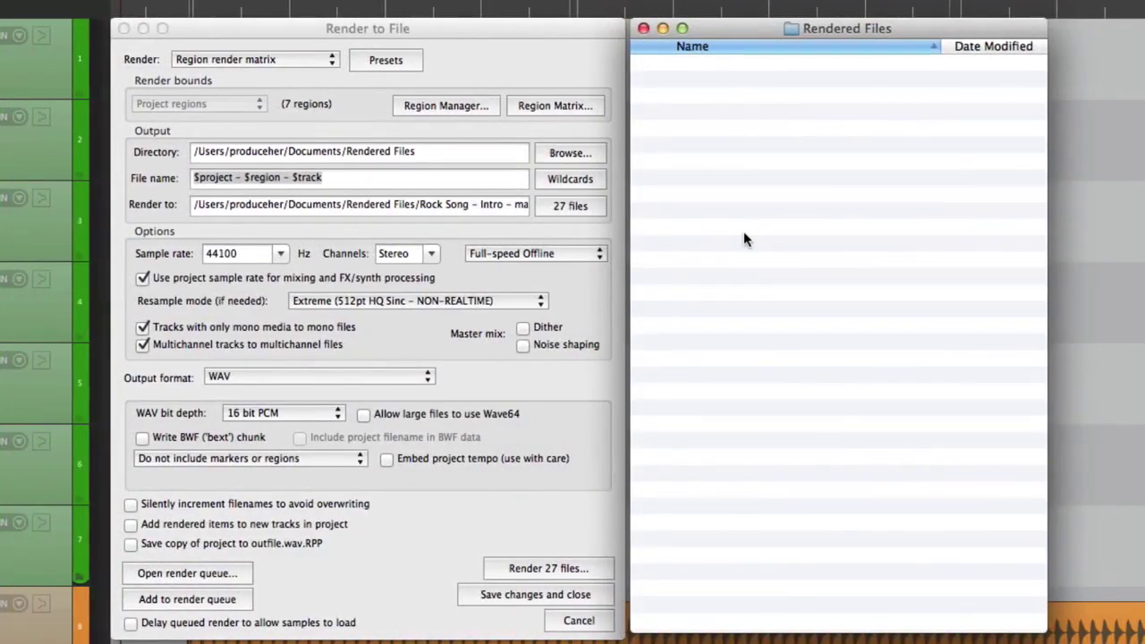
{"action": "left_click", "coordinate": [296, 59]}
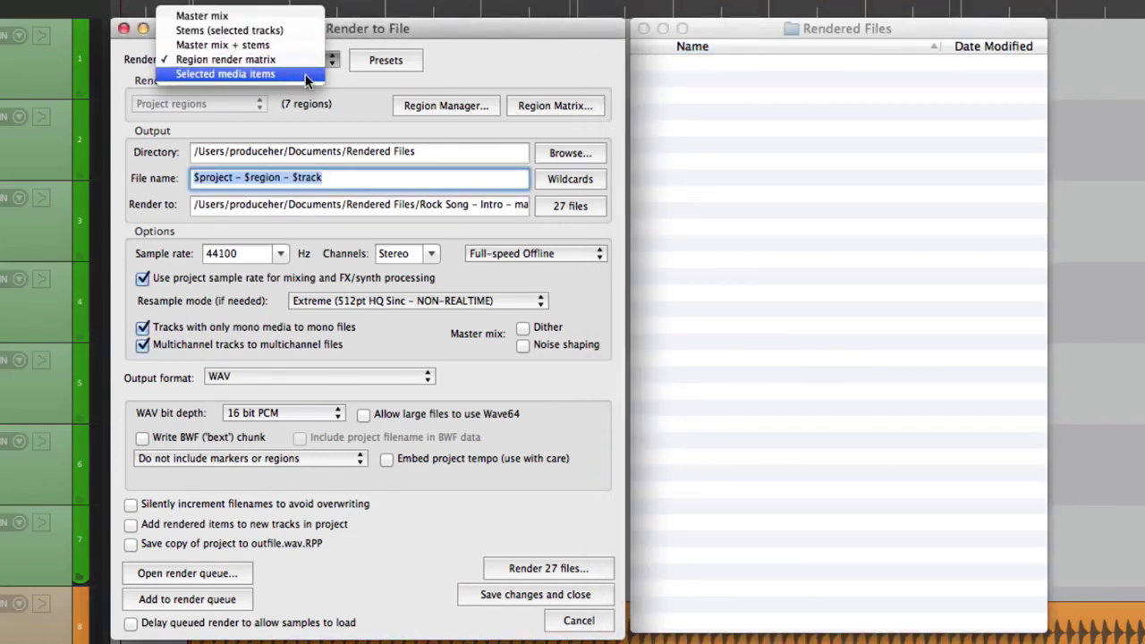
{"action": "left_click", "coordinate": [305, 75]}
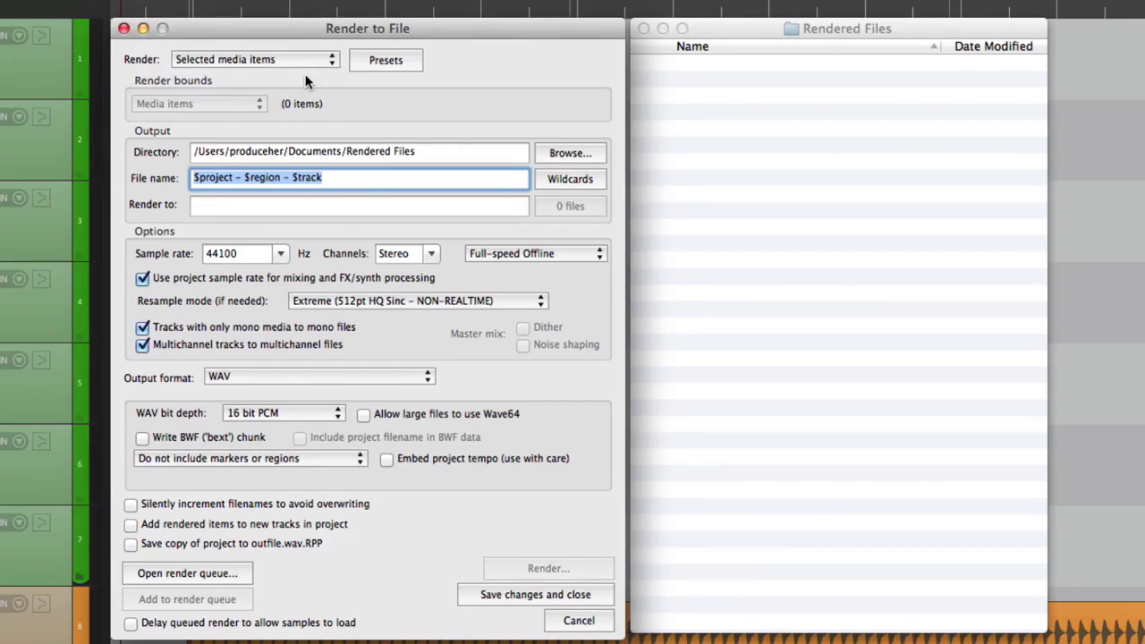
{"action": "key", "text": "Escape"}
Enlarge the Filtered Drums track and split its first item just before the second drum hit at 9.1.66.
{"action": "left_click", "coordinate": [191, 185]}
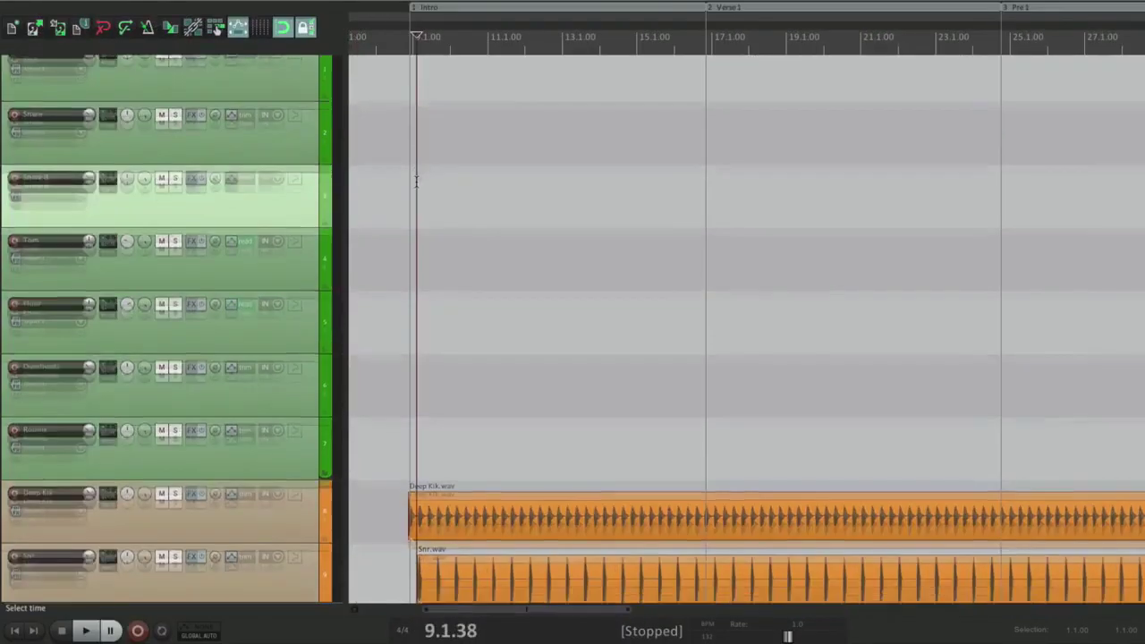
{"action": "scroll", "coordinate": [416, 182], "scroll_direction": "down", "scroll_amount": 6}
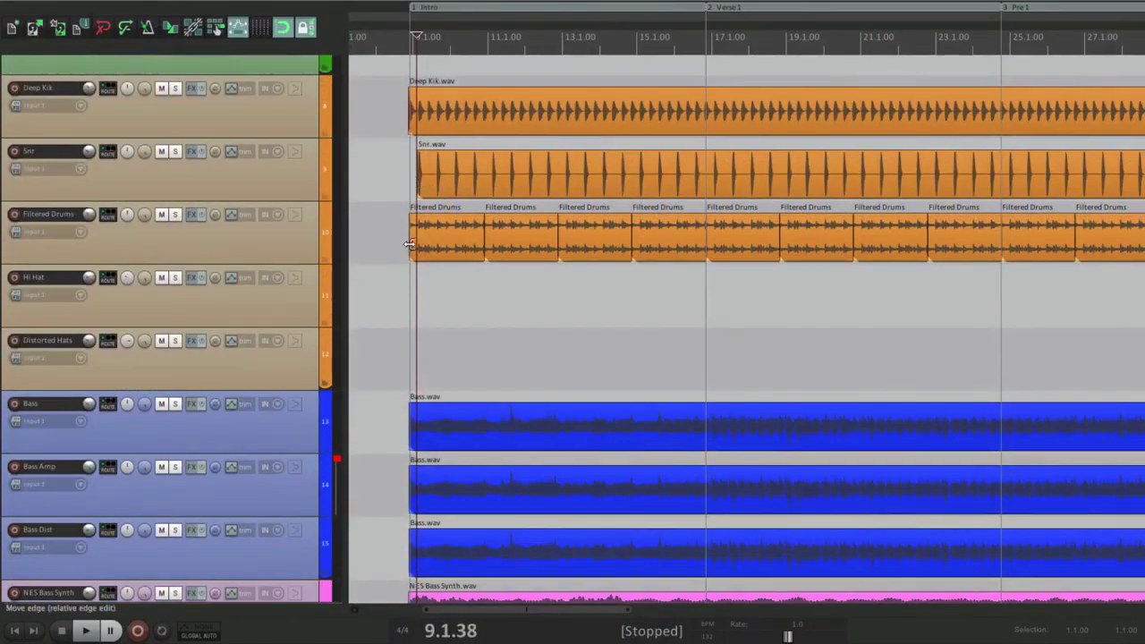
{"action": "scroll", "coordinate": [409, 244], "scroll_direction": "up", "scroll_amount": 8}
{"action": "left_click_drag", "start_coordinate": [304, 261], "coordinate": [278, 544]}
{"action": "scroll", "coordinate": [388, 315], "scroll_direction": "up", "scroll_amount": 3}
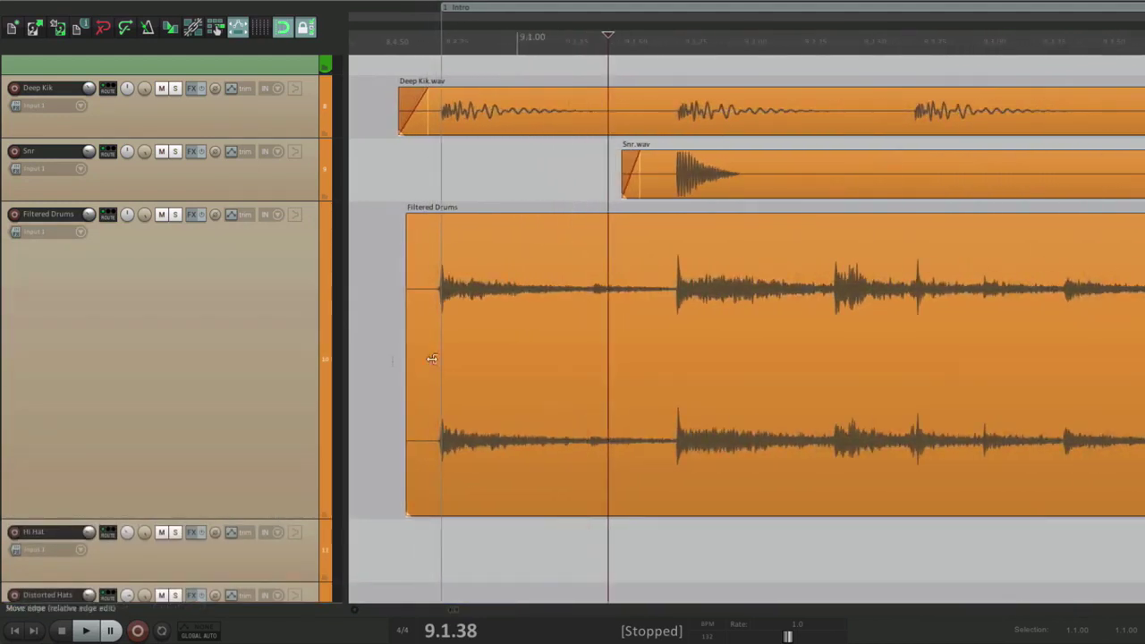
{"action": "left_click", "coordinate": [388, 315]}
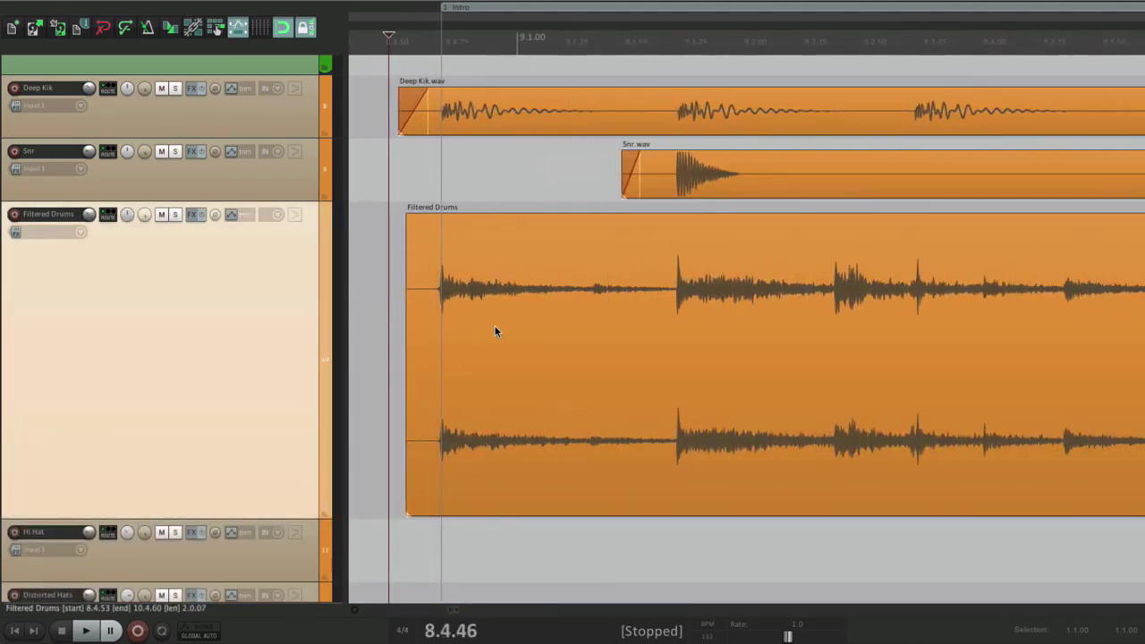
{"action": "scroll", "coordinate": [676, 299], "scroll_direction": "up", "scroll_amount": 4}
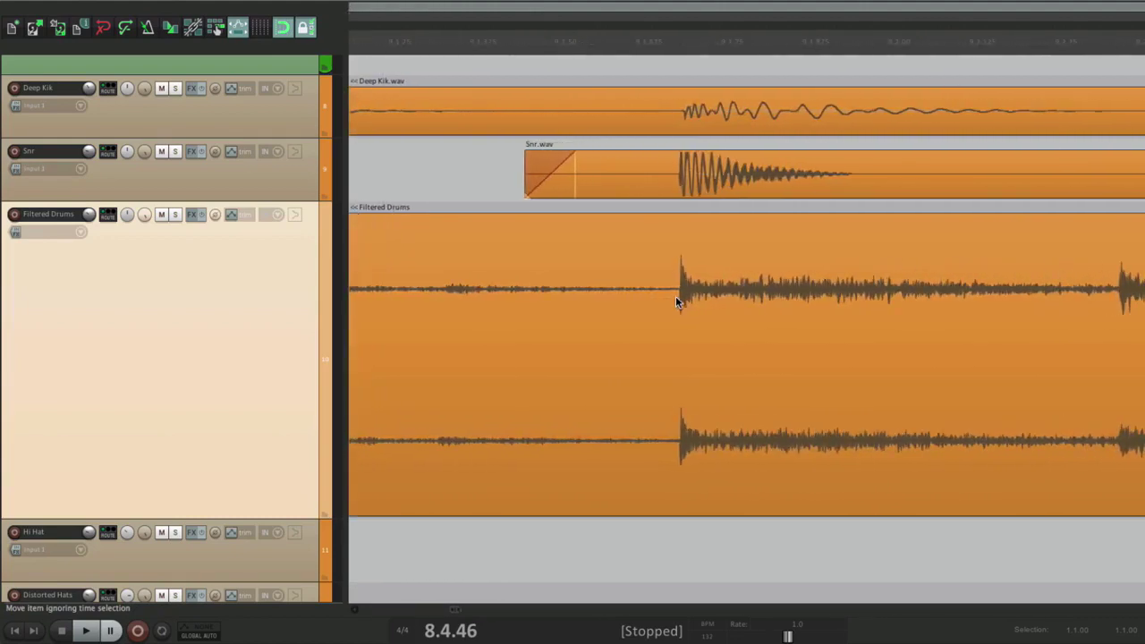
{"action": "left_click", "coordinate": [675, 298]}
{"action": "key", "text": "s"}
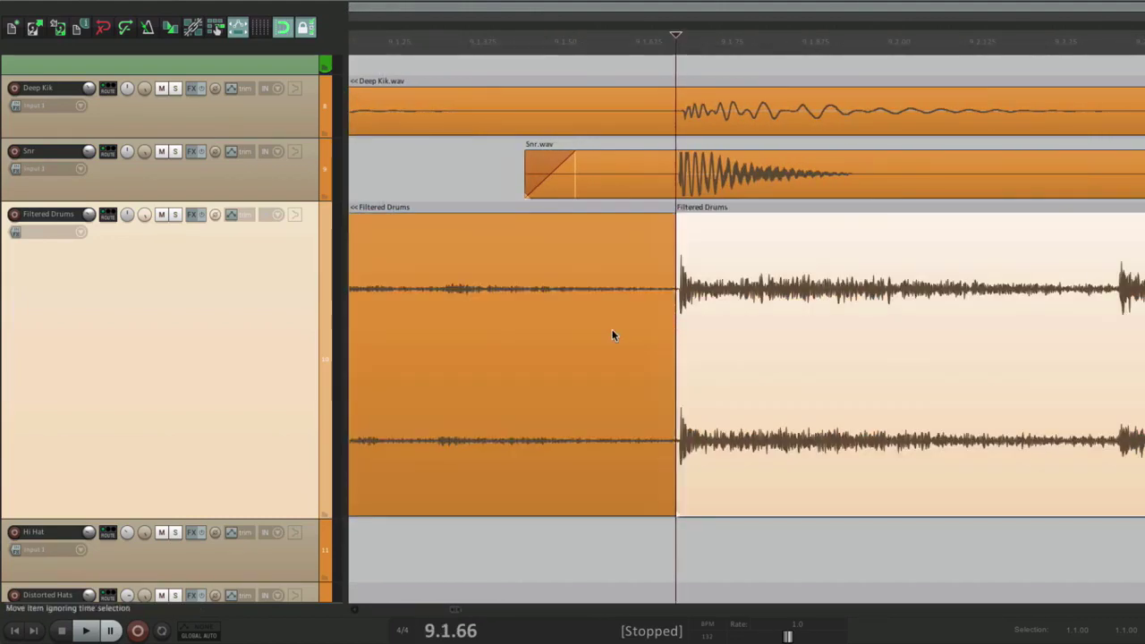
Split the Filtered Drums item at each of the following five hits, ending at 9.3.64.
{"action": "scroll", "coordinate": [626, 322], "scroll_direction": "right", "scroll_amount": 5}
{"action": "left_click", "coordinate": [641, 306]}
{"action": "key", "text": "s"}
{"action": "scroll", "coordinate": [642, 302], "scroll_direction": "right", "scroll_amount": 5}
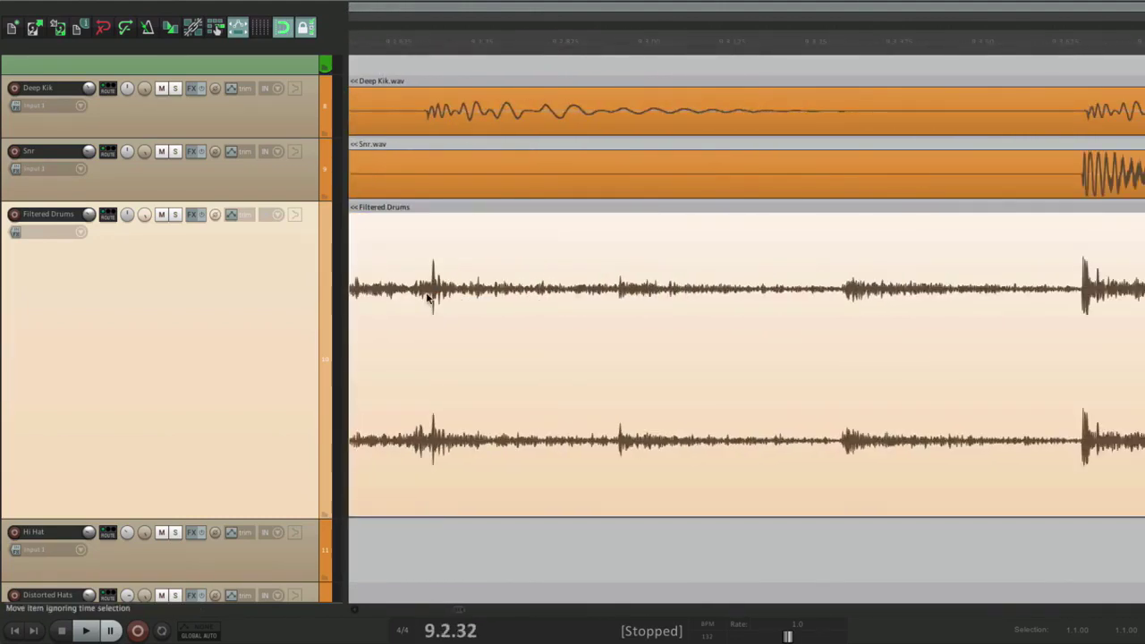
{"action": "left_click", "coordinate": [428, 298]}
{"action": "key", "text": "s"}
{"action": "left_click", "coordinate": [616, 300]}
{"action": "key", "text": "s"}
{"action": "left_click", "coordinate": [840, 303]}
{"action": "key", "text": "s"}
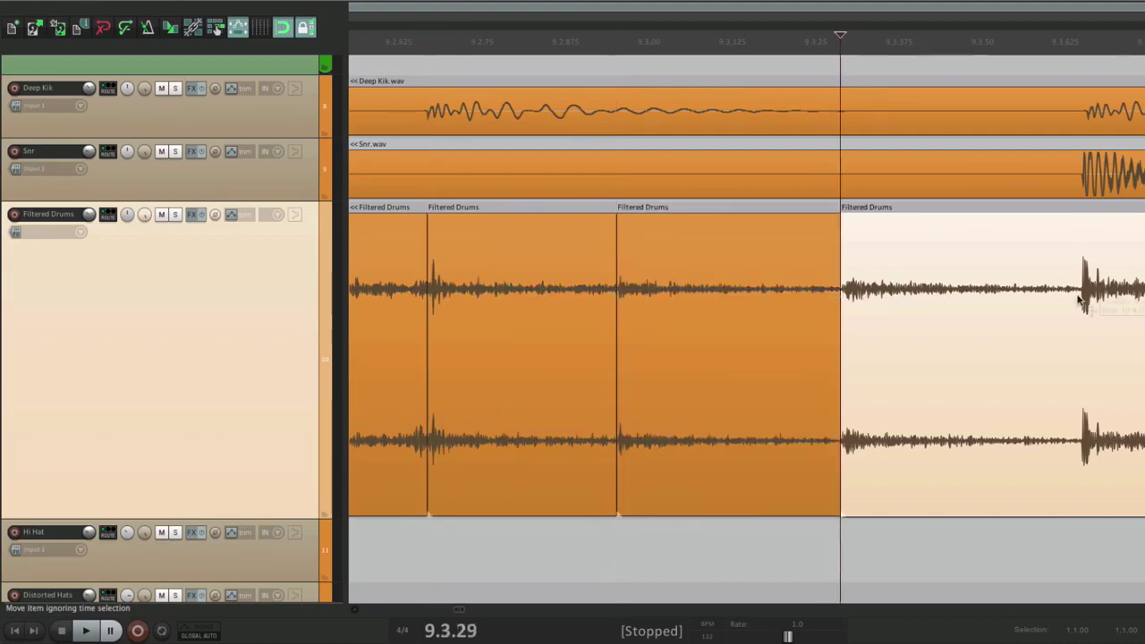
{"action": "left_click", "coordinate": [1079, 300]}
{"action": "key", "text": "s"}
Select the first six slices of the Filtered Drums track.
{"action": "scroll", "coordinate": [793, 295], "scroll_direction": "down", "scroll_amount": 3}
{"action": "scroll", "coordinate": [577, 256], "scroll_direction": "down", "scroll_amount": 2}
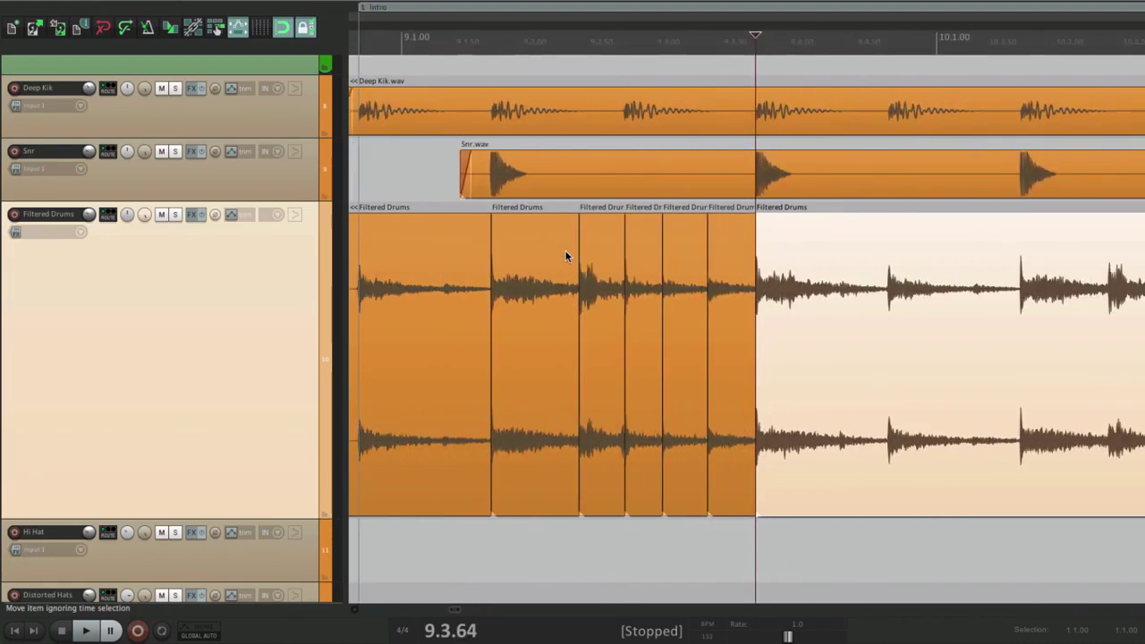
{"action": "scroll", "coordinate": [567, 256], "scroll_direction": "left", "scroll_amount": 3}
{"action": "left_click", "coordinate": [492, 277]}
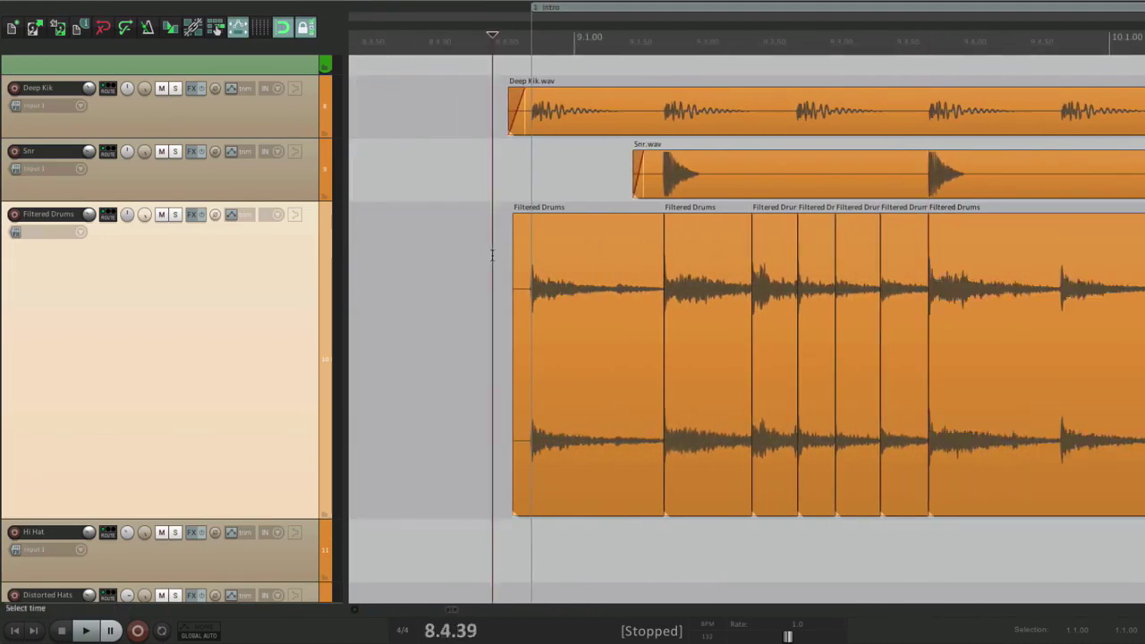
{"action": "left_click", "coordinate": [583, 257]}
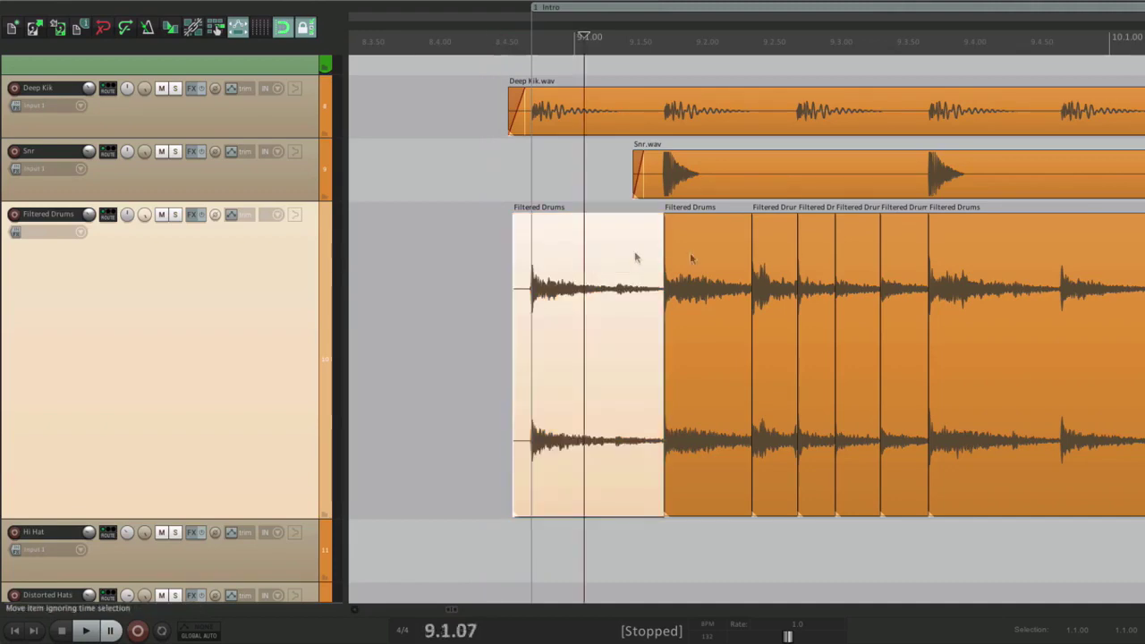
{"action": "left_click", "coordinate": [898, 247], "text": "shift"}
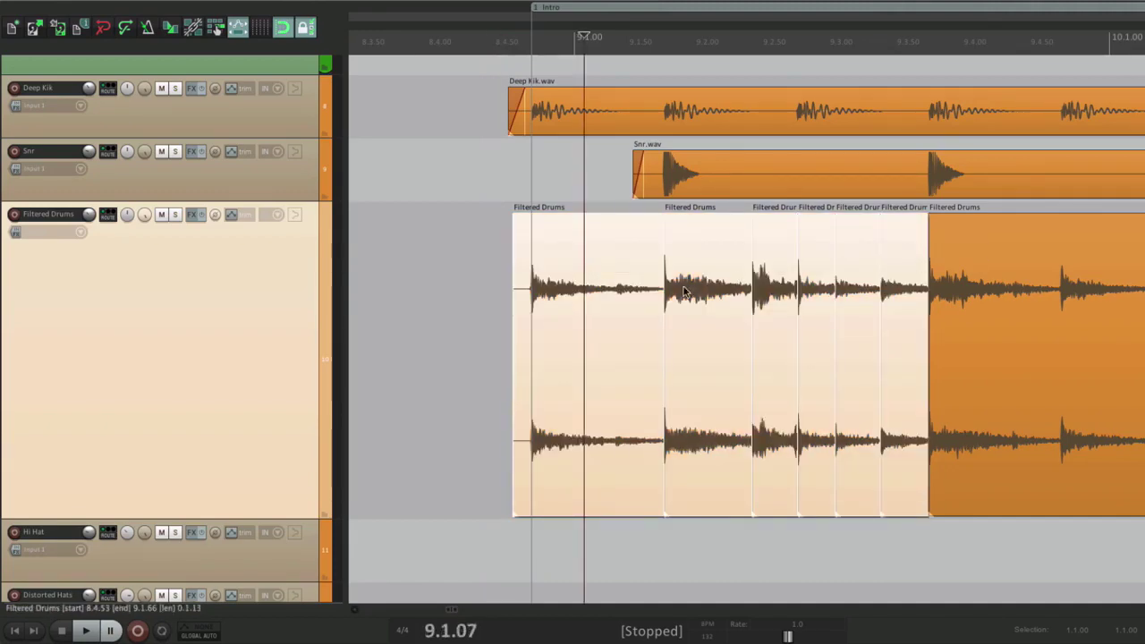
Open the render settings and set the render source to Selected media items.
{"action": "key", "text": "super+alt+r"}
{"action": "left_click", "coordinate": [488, 60]}
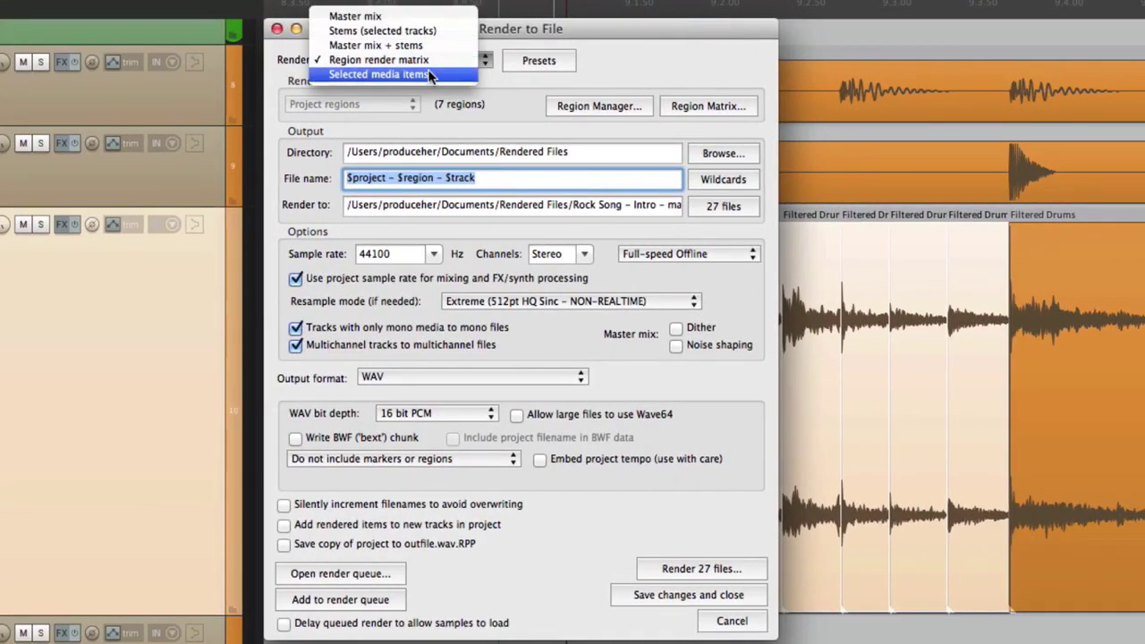
{"action": "left_click", "coordinate": [429, 74]}
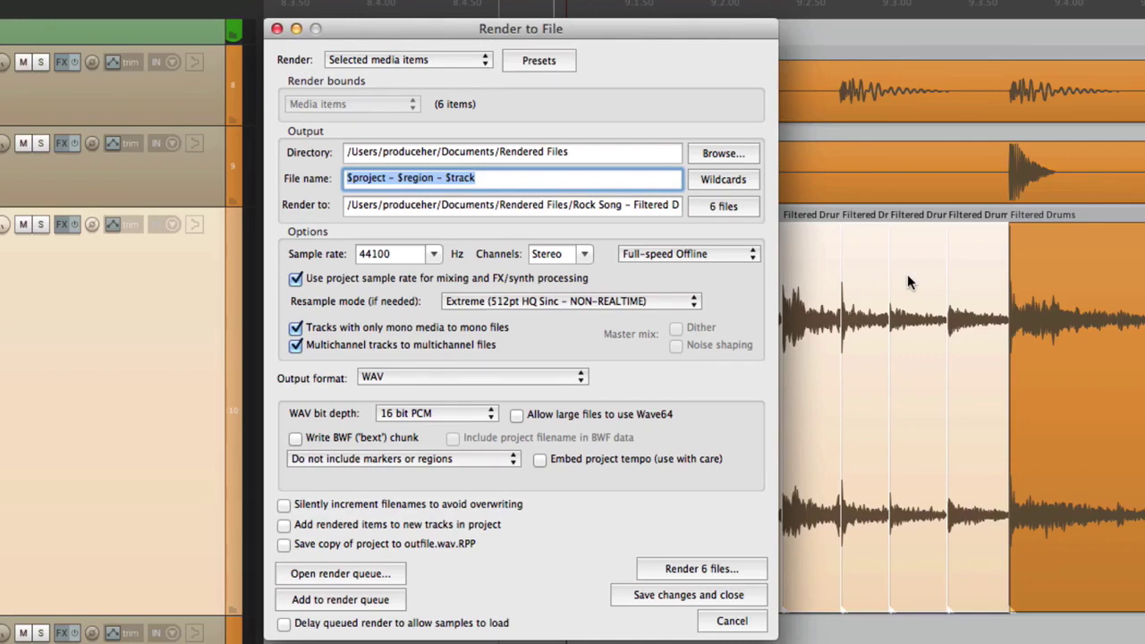
Set the output format to MP3 (encoder by LAME project) with a constant bitrate of 192 kbps.
{"action": "left_click", "coordinate": [424, 377]}
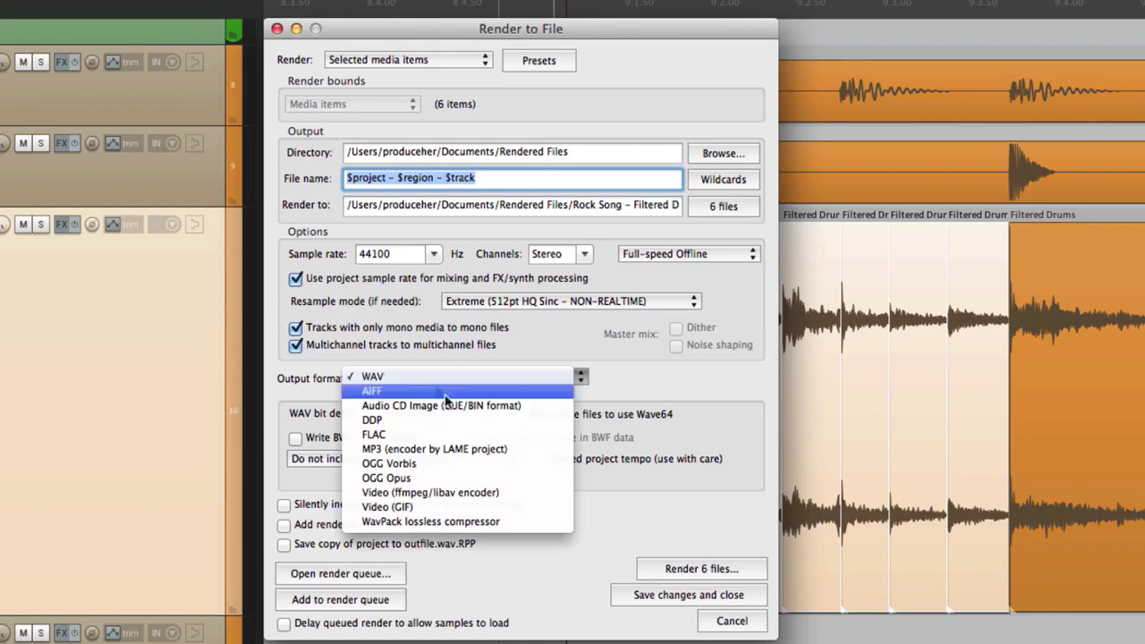
{"action": "left_click", "coordinate": [463, 455]}
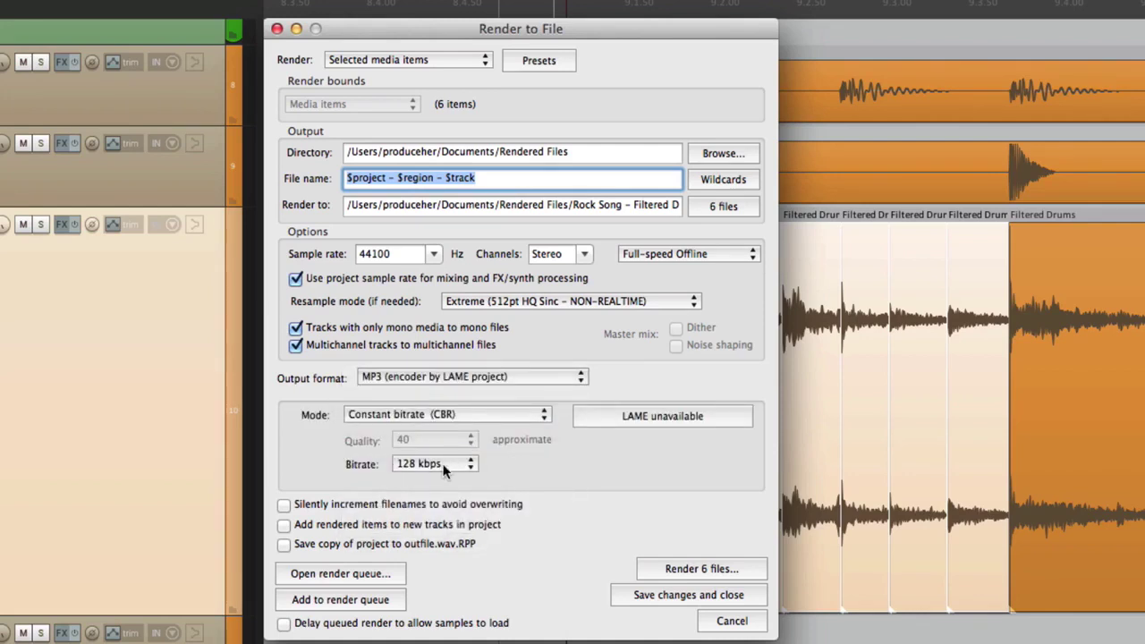
{"action": "left_click", "coordinate": [443, 472]}
{"action": "left_click", "coordinate": [443, 494]}
Replace the region and track wildcards so the file name reads $project - $item - $tempoBPM.
{"action": "left_click", "coordinate": [505, 179]}
{"action": "key", "text": "BackSpace"}
{"action": "key", "text": "BackSpace"}
{"action": "key", "text": "BackSpace"}
{"action": "key", "text": "BackSpace"}
{"action": "key", "text": "BackSpace"}
{"action": "key", "text": "BackSpace"}
{"action": "key", "text": "BackSpace"}
{"action": "key", "text": "BackSpace"}
{"action": "key", "text": "BackSpace"}
{"action": "key", "text": "BackSpace"}
{"action": "key", "text": "BackSpace"}
{"action": "key", "text": "BackSpace"}
{"action": "key", "text": "BackSpace"}
{"action": "key", "text": "BackSpace"}
{"action": "key", "text": "BackSpace"}
{"action": "key", "text": "BackSpace"}
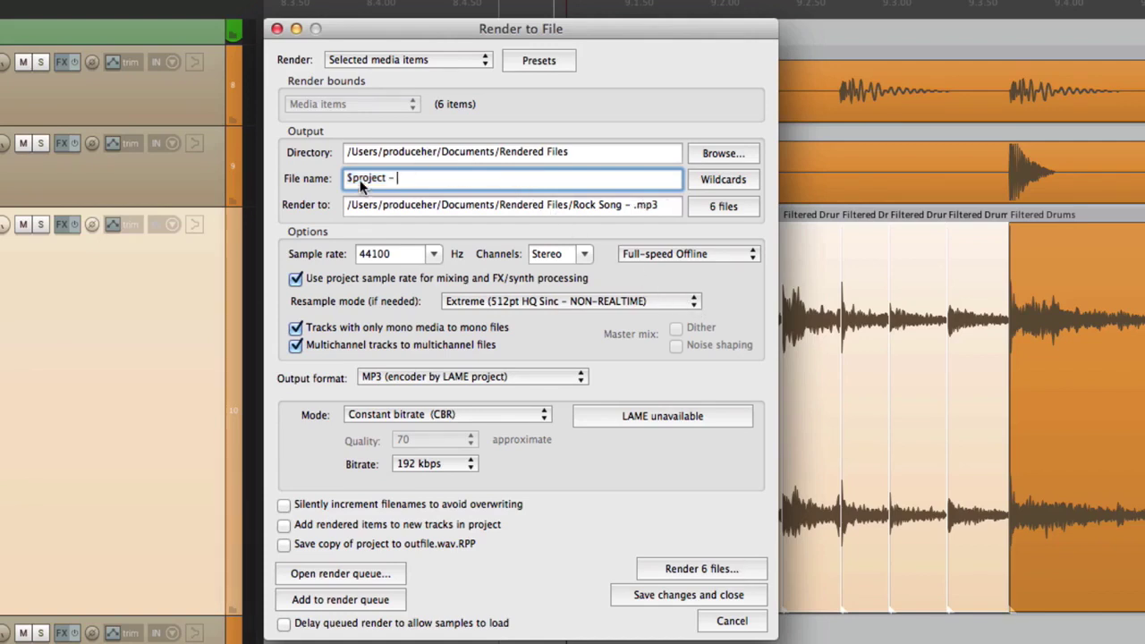
{"action": "left_click", "coordinate": [726, 179]}
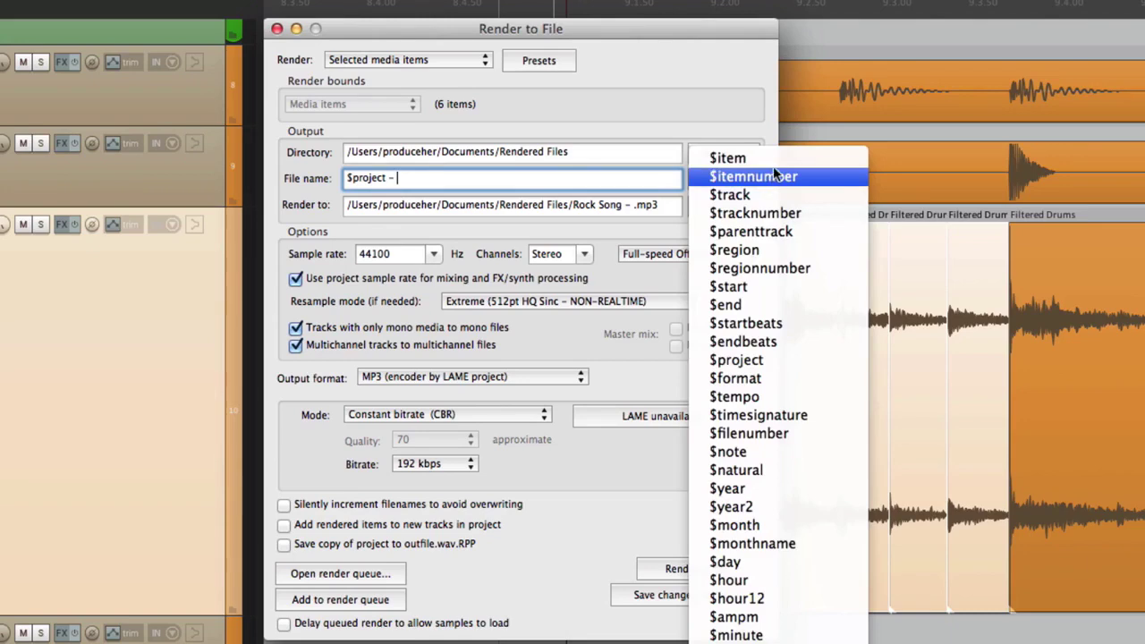
{"action": "left_click", "coordinate": [773, 159]}
{"action": "type", "text": "-"}
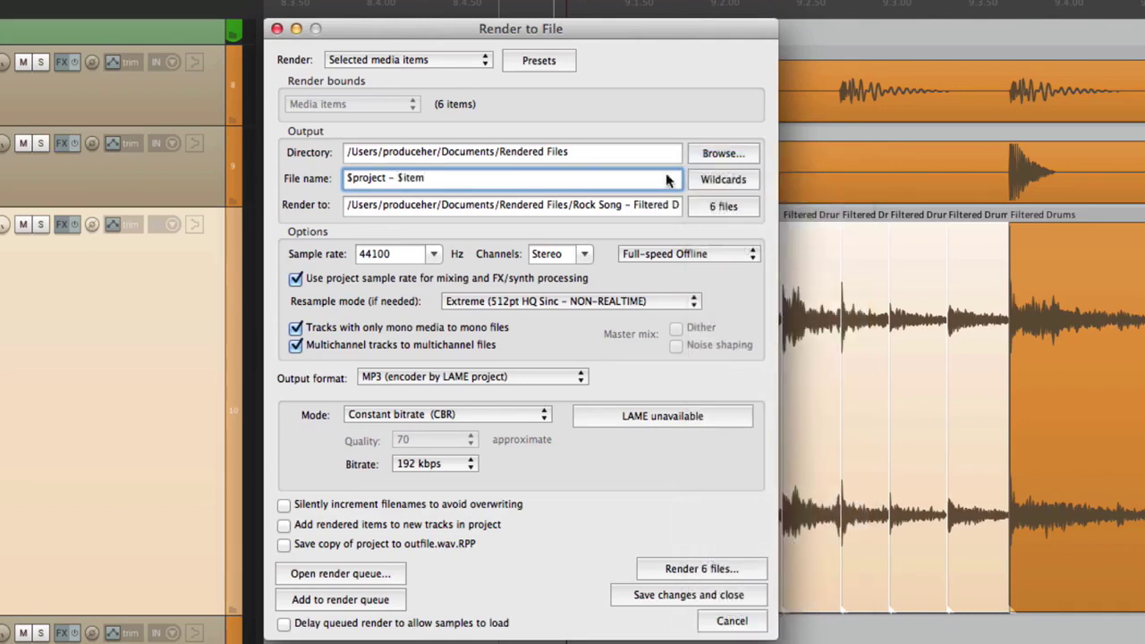
{"action": "left_click", "coordinate": [698, 176]}
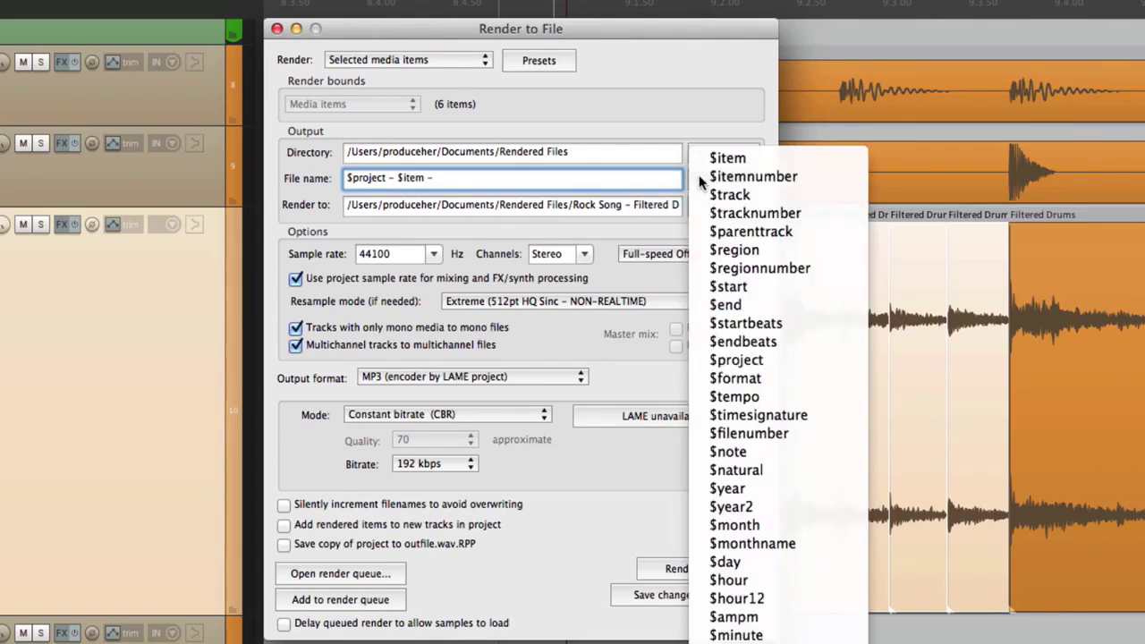
{"action": "left_click", "coordinate": [750, 395]}
{"action": "type", "text": "BPM"}
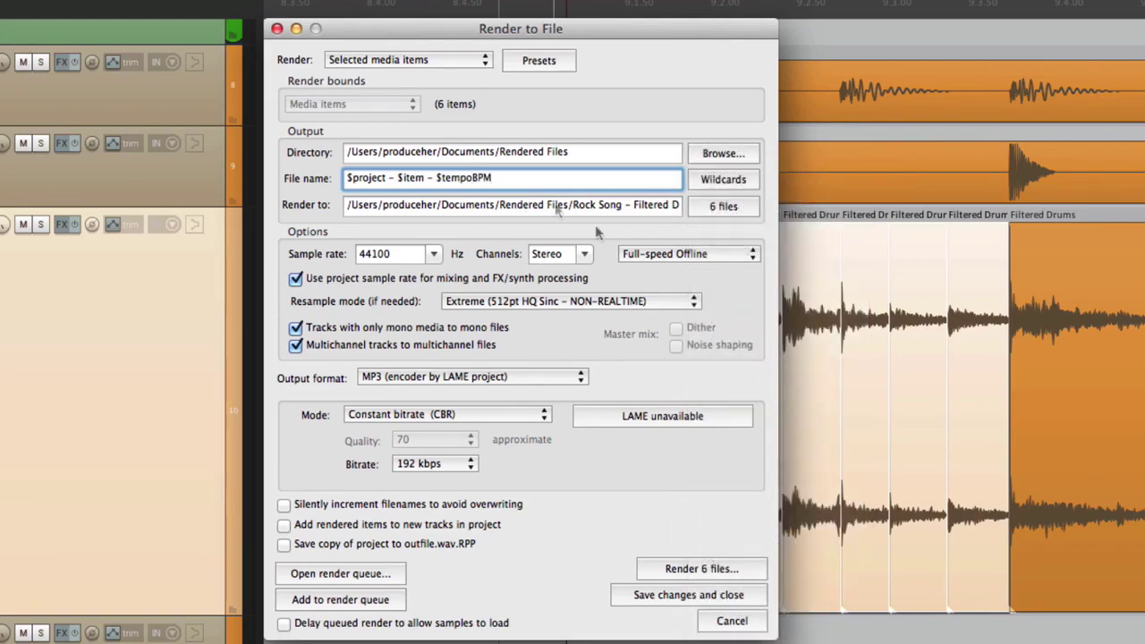
Render the six selected media items to MP3 files and return to the render settings.
{"action": "left_click", "coordinate": [678, 569]}
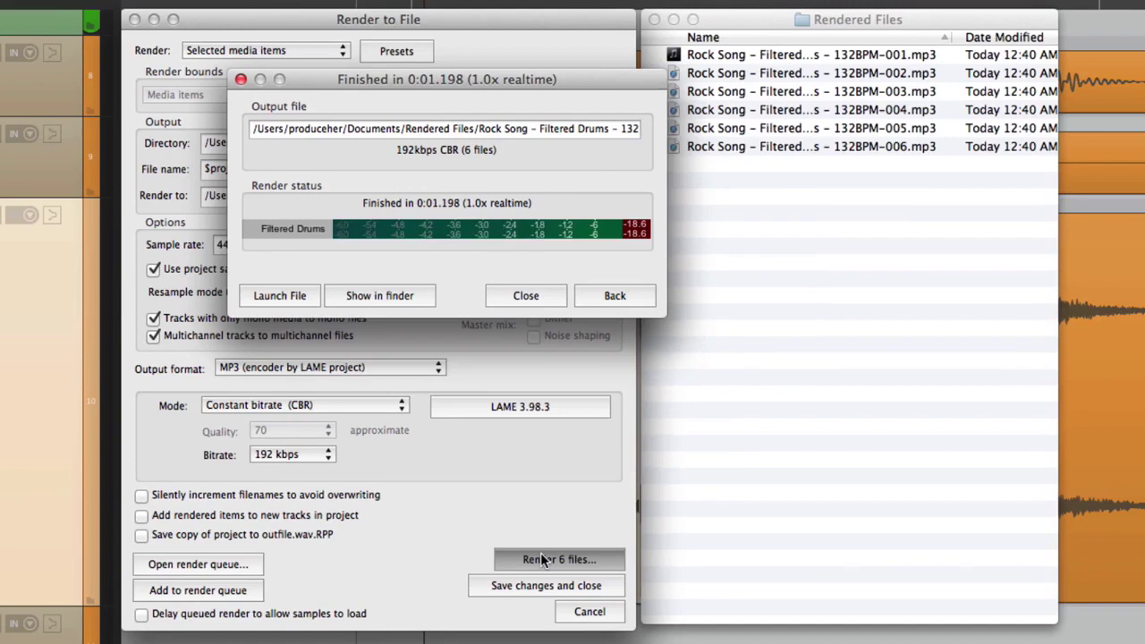
{"action": "left_click", "coordinate": [599, 298]}
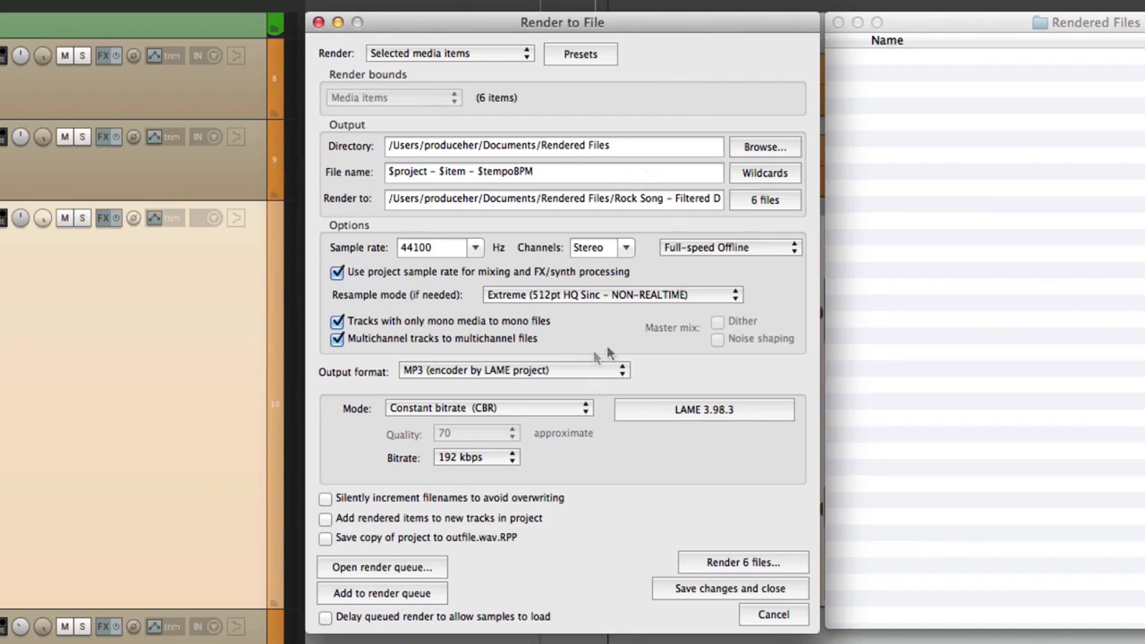
Save all current render settings as a preset named Video Game Splits.
{"action": "left_click", "coordinate": [580, 54]}
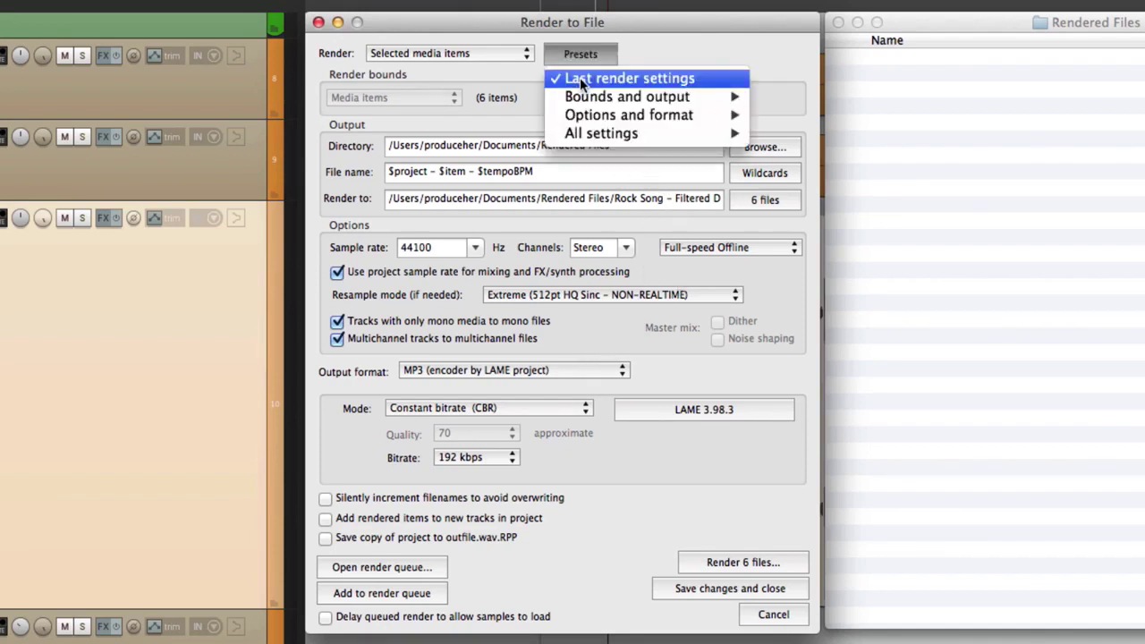
{"action": "mouse_move", "coordinate": [569, 138]}
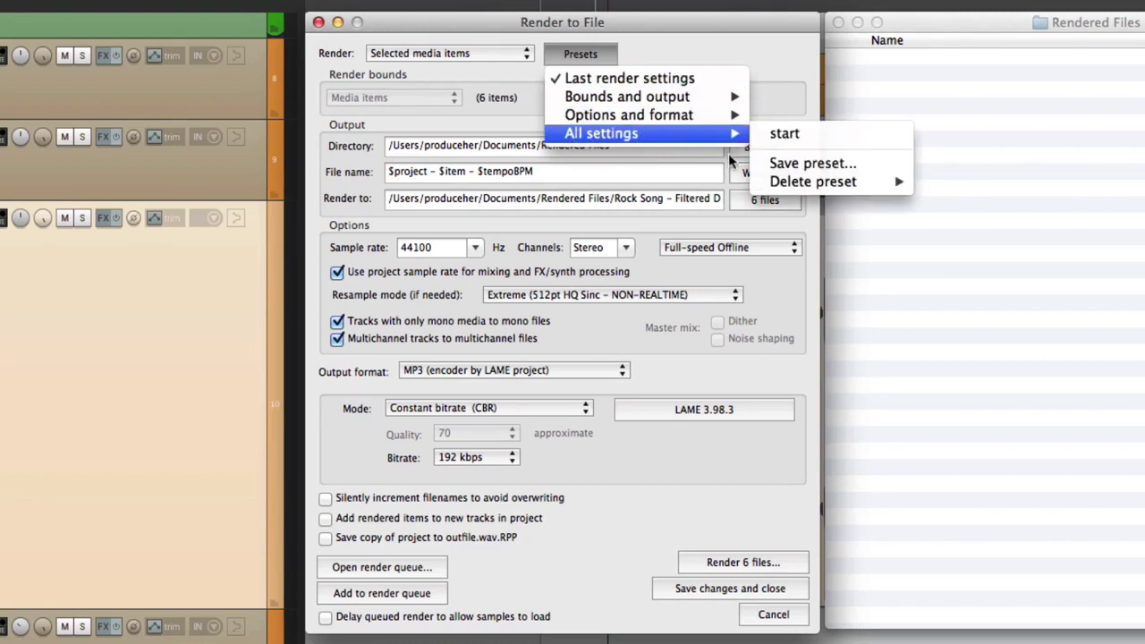
{"action": "left_click", "coordinate": [769, 164]}
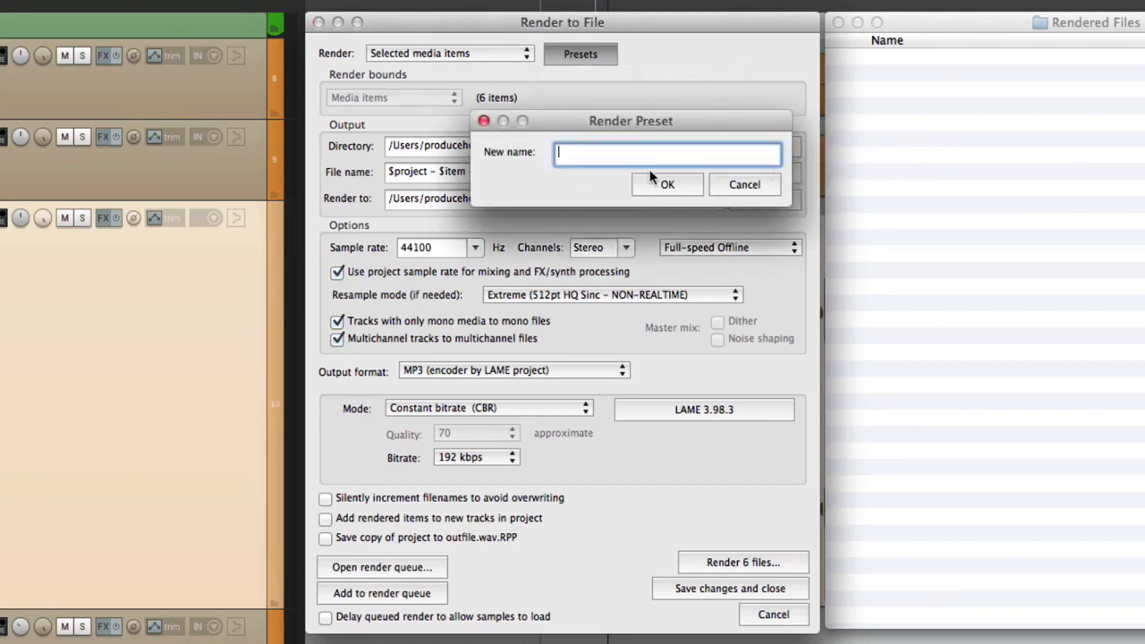
{"action": "type", "text": "Video Game Splits"}
{"action": "key", "text": "Return"}
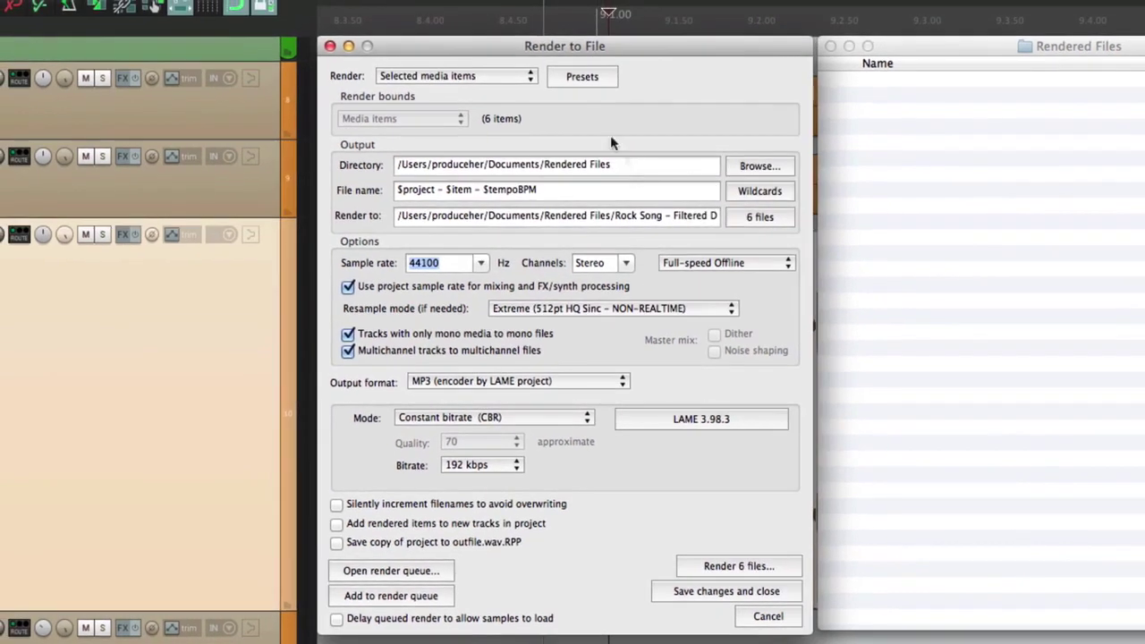
Set the render source to Master mix and the file name to Name Song.
{"action": "left_click", "coordinate": [466, 62]}
{"action": "left_click", "coordinate": [471, 20]}
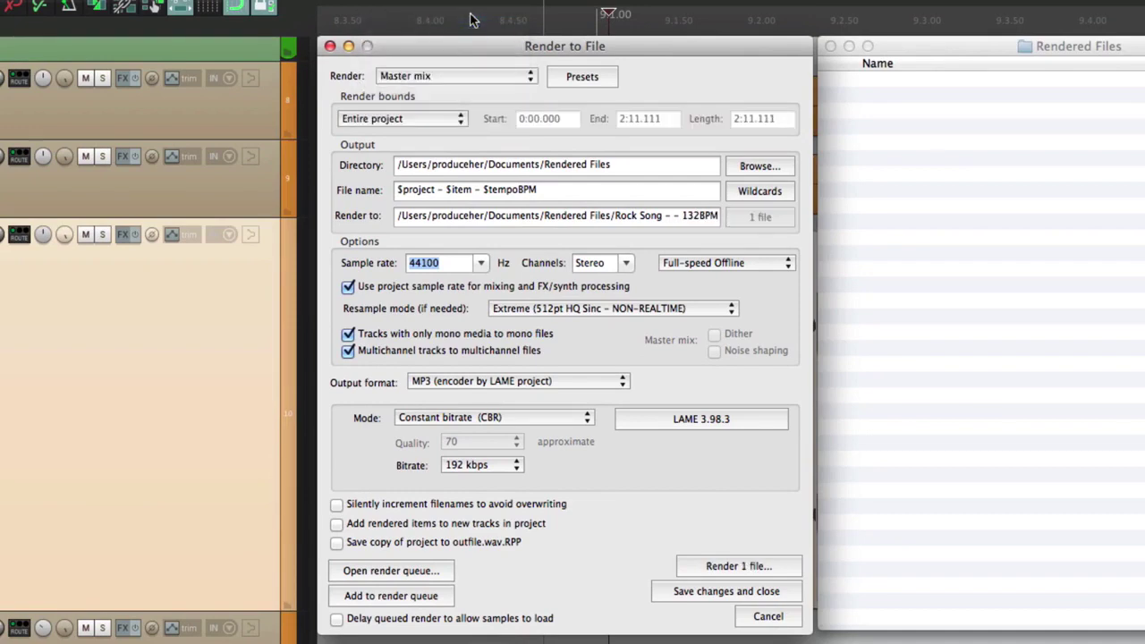
{"action": "triple_click", "coordinate": [581, 183]}
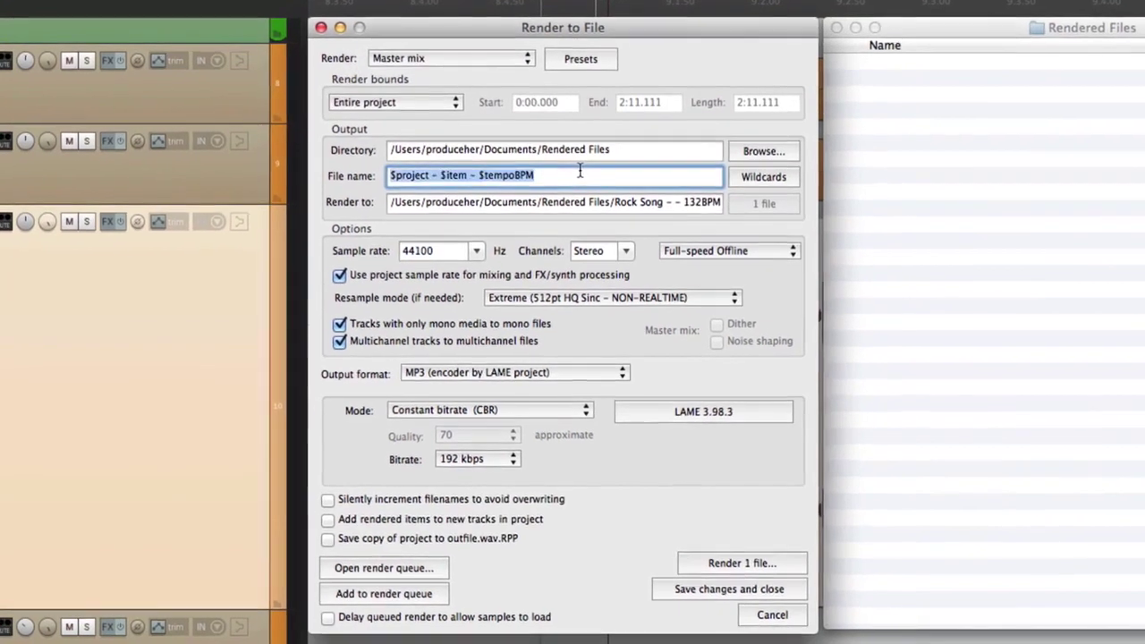
{"action": "type", "text": "Name Song"}
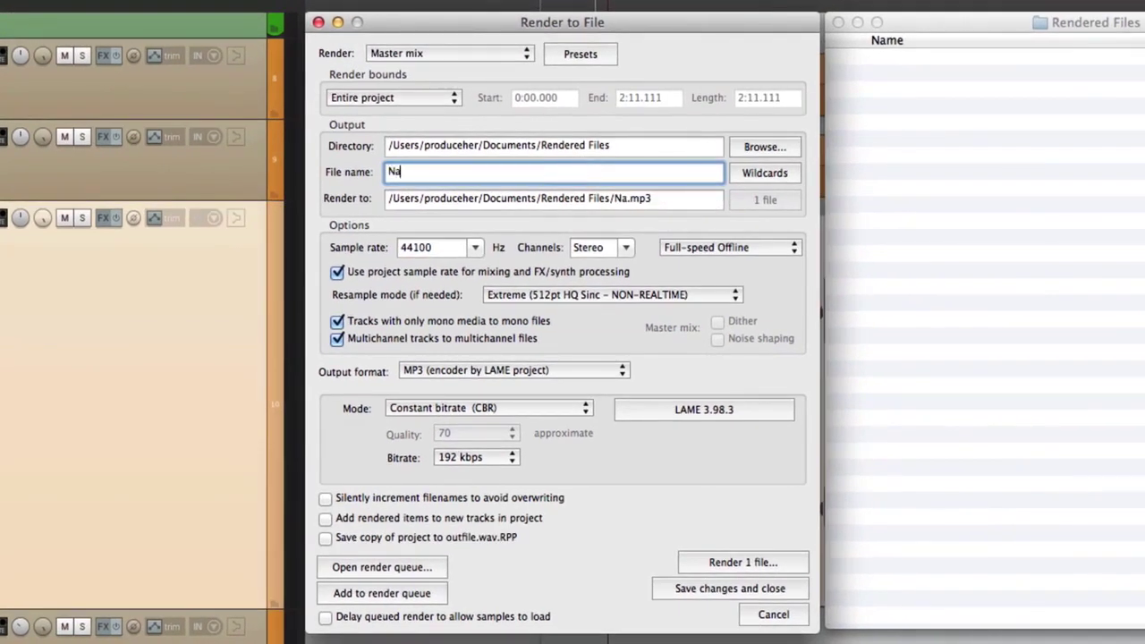
Set the render channels to Mono and the sample rate to 48000 Hz.
{"action": "left_click", "coordinate": [625, 248]}
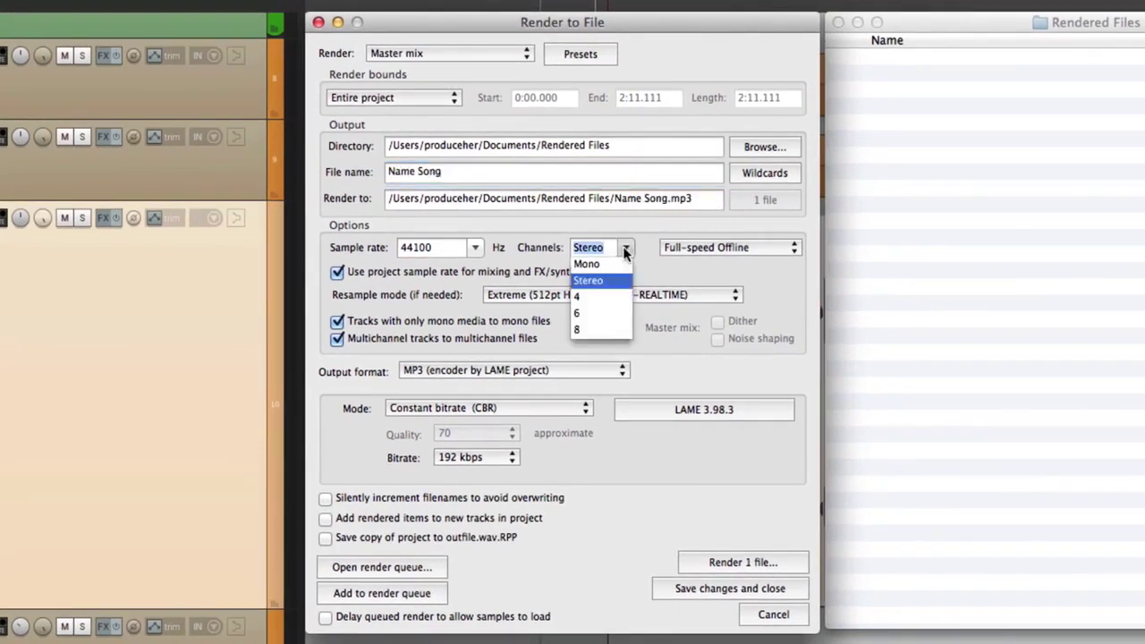
{"action": "left_click", "coordinate": [597, 261]}
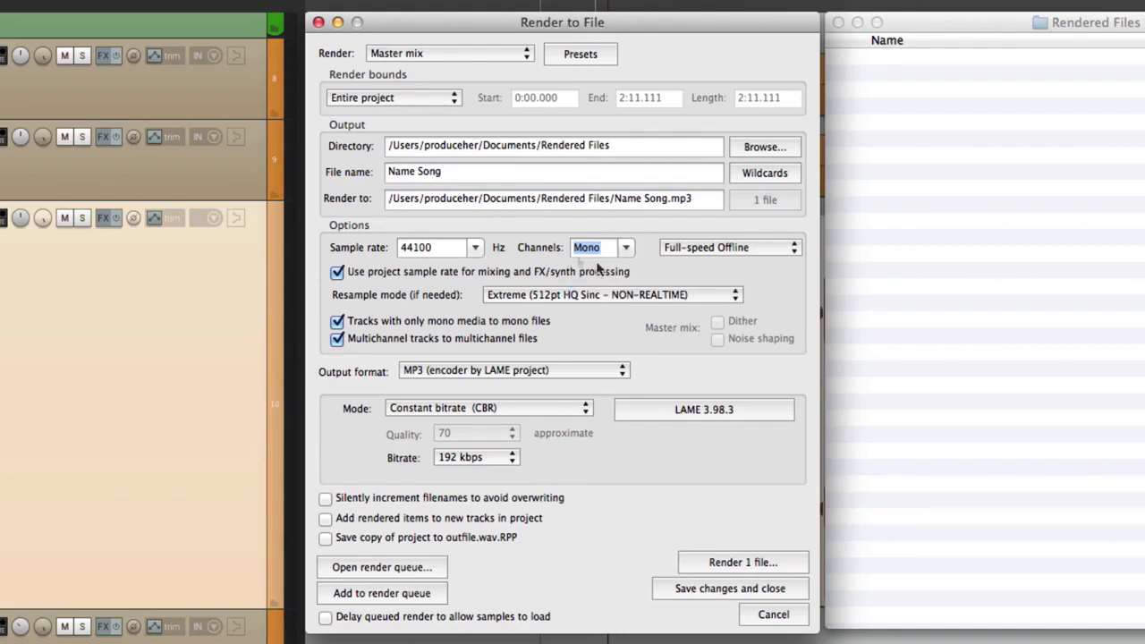
{"action": "left_click", "coordinate": [475, 247]}
{"action": "left_click", "coordinate": [446, 361]}
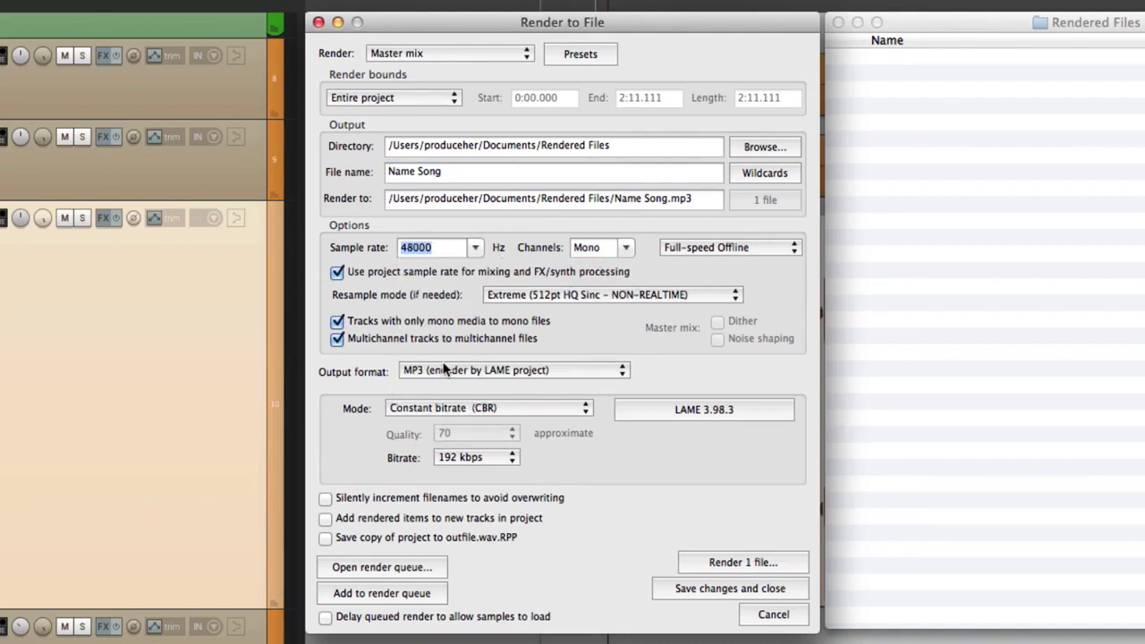
Set the output format to WAV with a bit depth of 24 bit PCM.
{"action": "left_click", "coordinate": [443, 367]}
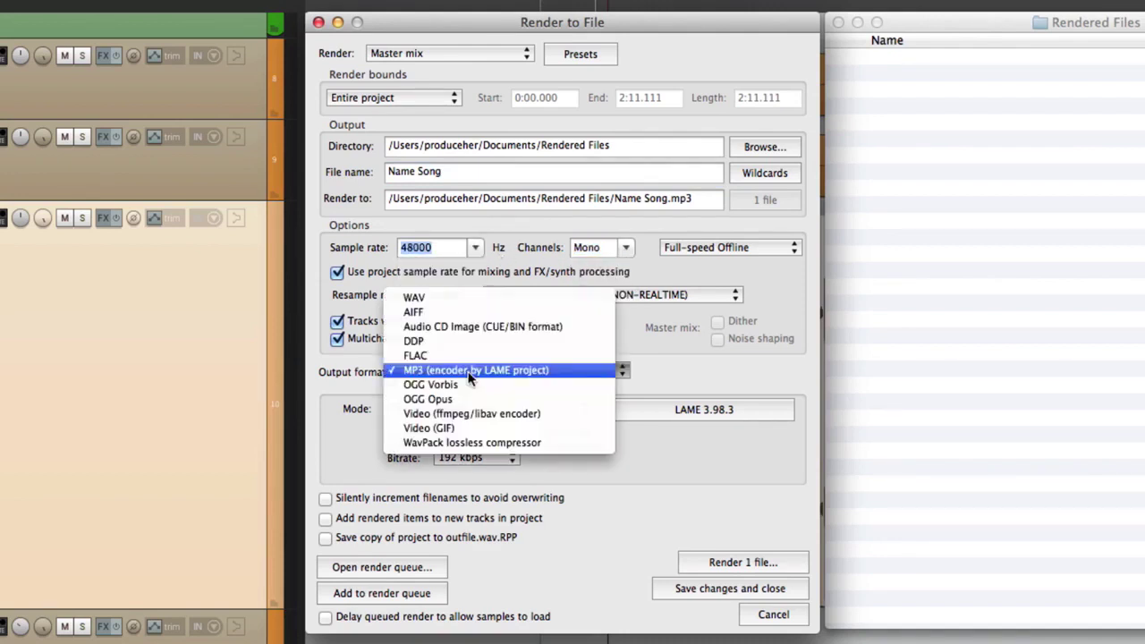
{"action": "left_click", "coordinate": [469, 298]}
{"action": "left_click", "coordinate": [496, 408]}
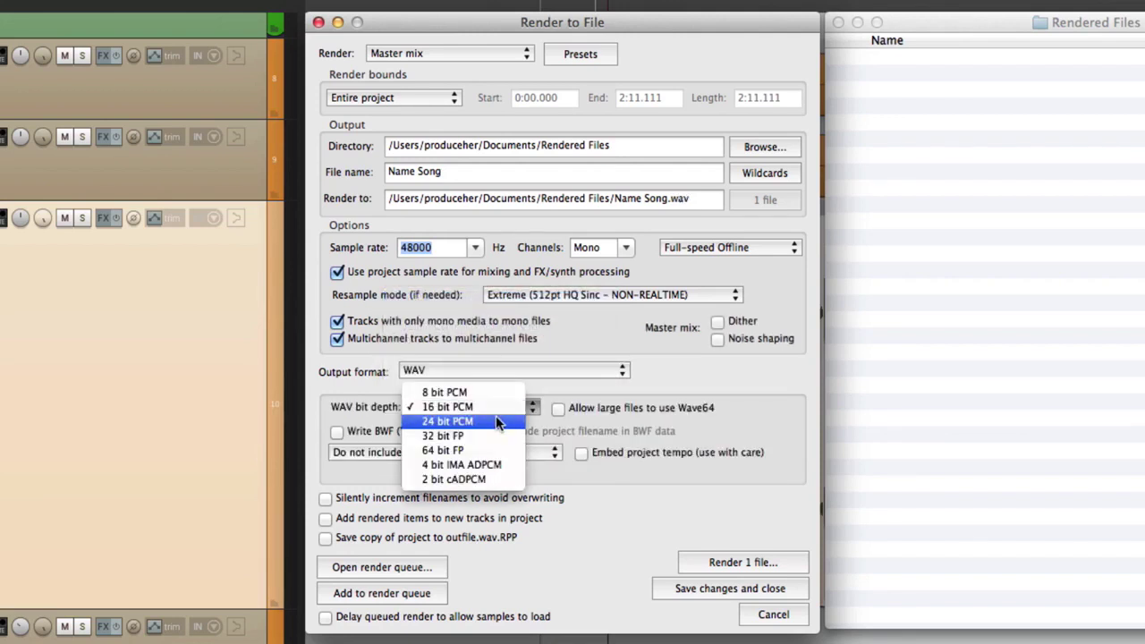
{"action": "left_click", "coordinate": [495, 416]}
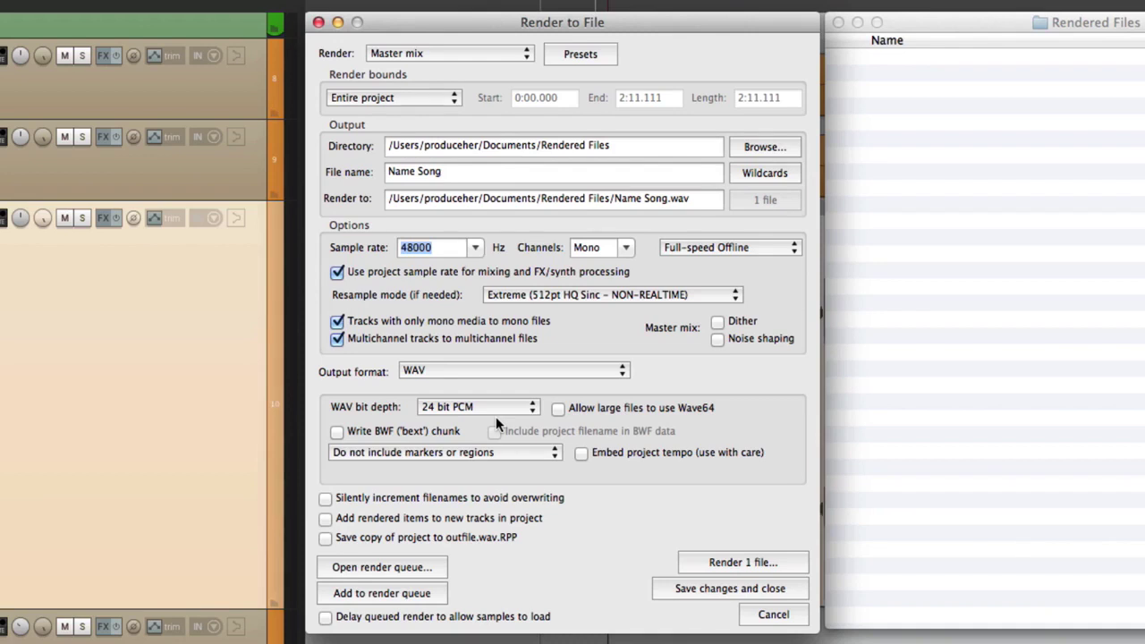
Recall the Video Game Splits preset for all render settings.
{"action": "left_click", "coordinate": [581, 54]}
{"action": "mouse_move", "coordinate": [582, 133]}
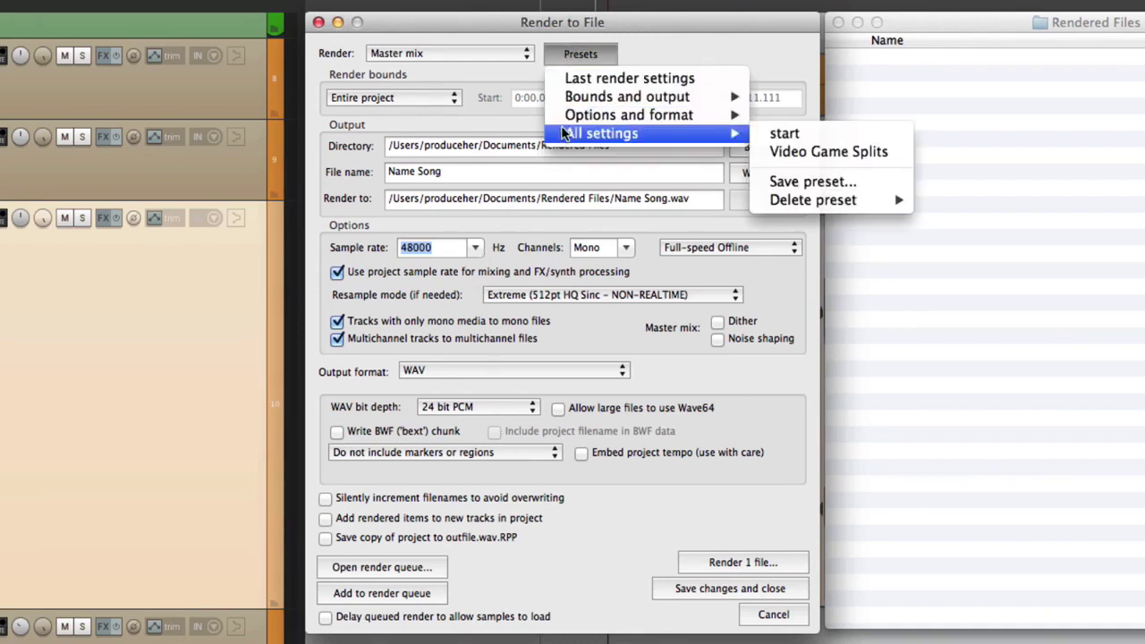
{"action": "left_click", "coordinate": [756, 152]}
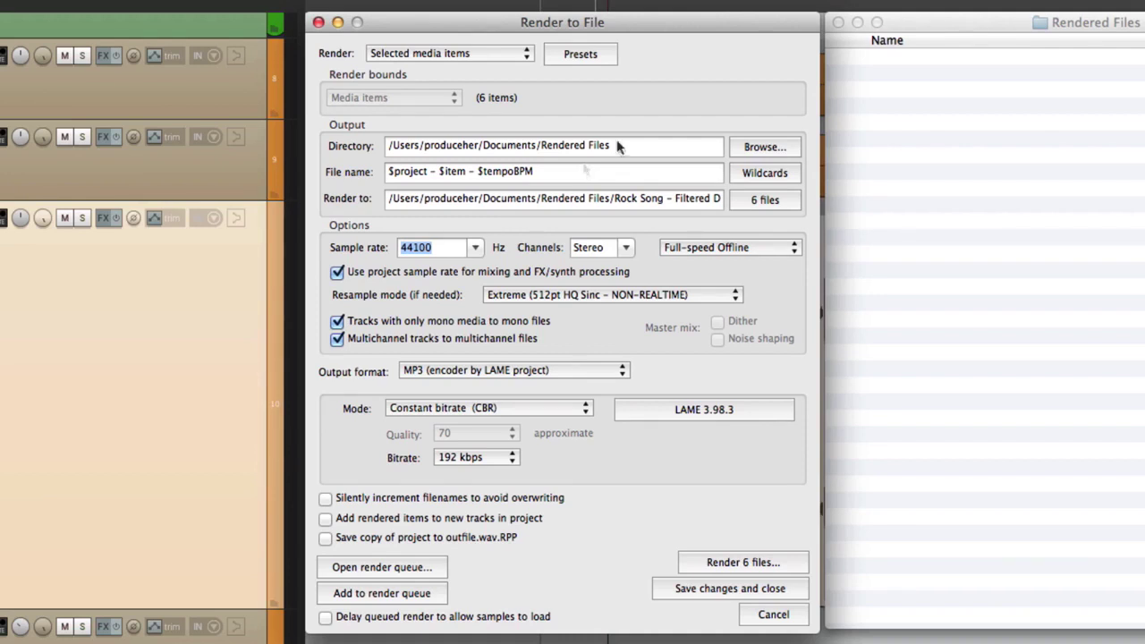
{"action": "left_click", "coordinate": [582, 56]}
{"action": "mouse_move", "coordinate": [588, 134]}
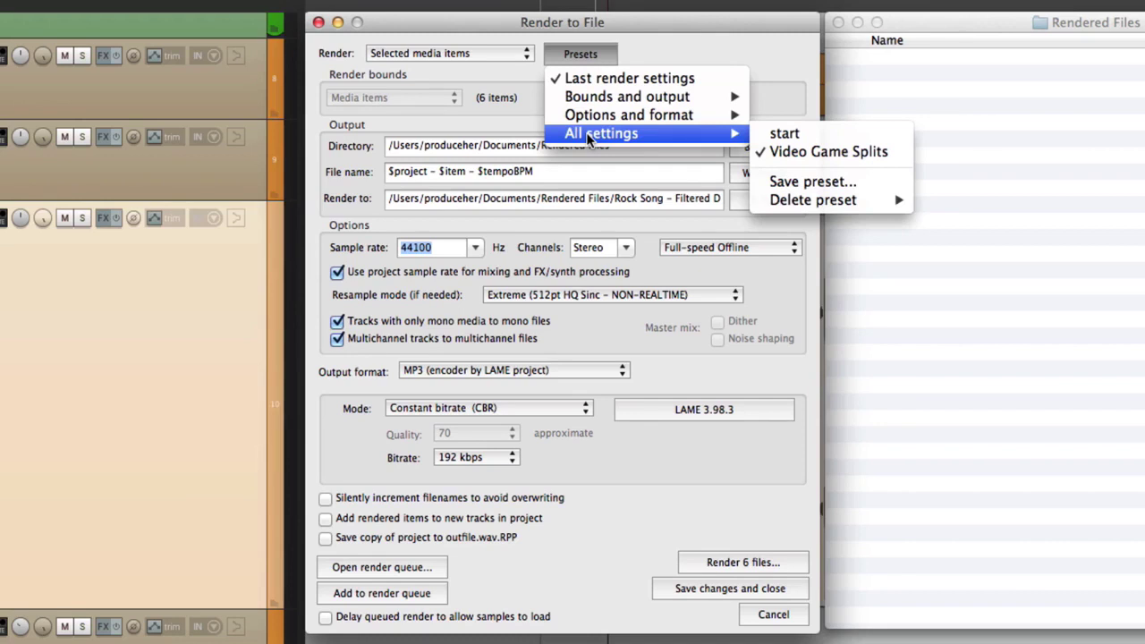
{"action": "mouse_move", "coordinate": [563, 98]}
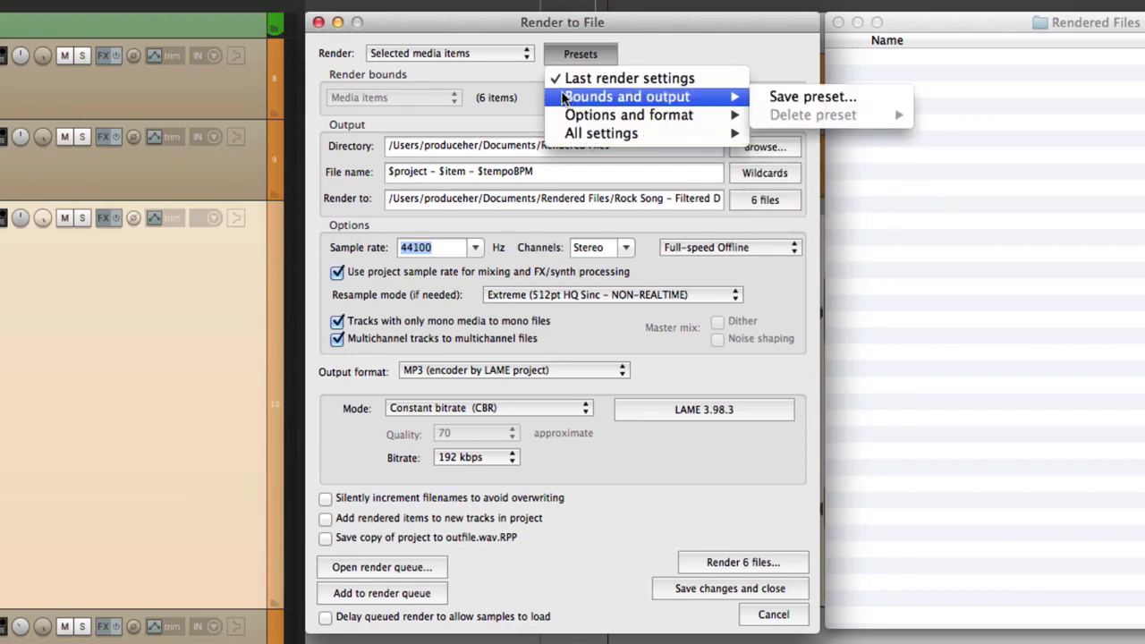
{"action": "left_click", "coordinate": [689, 51]}
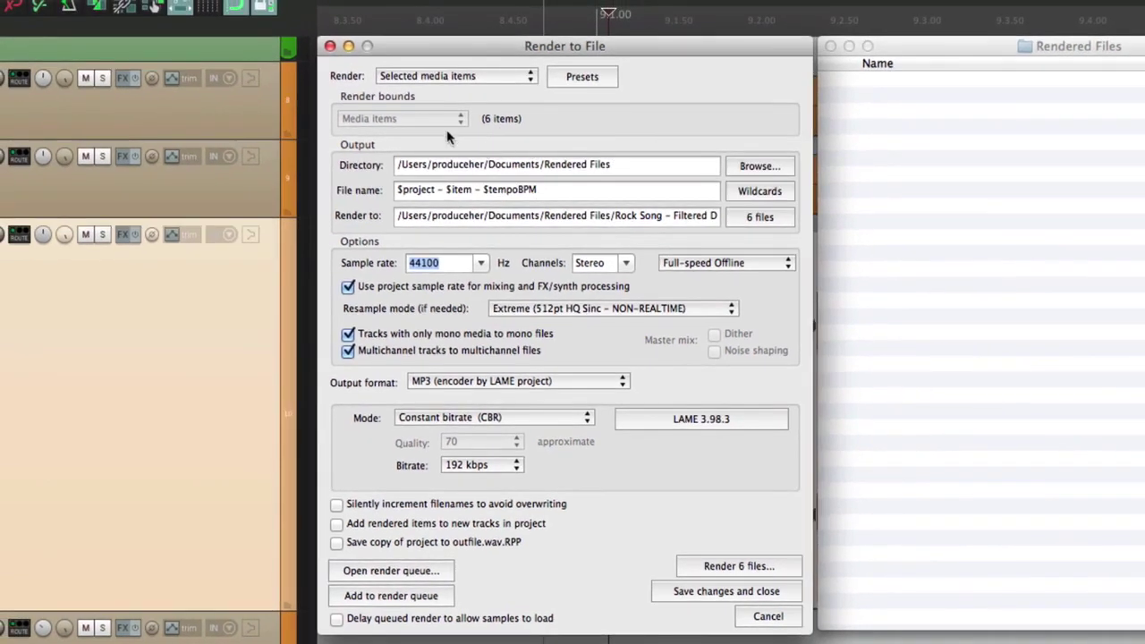
Set the render source to Master mix and the render bounds to Custom time range.
{"action": "left_click", "coordinate": [458, 77]}
{"action": "left_click", "coordinate": [412, 13]}
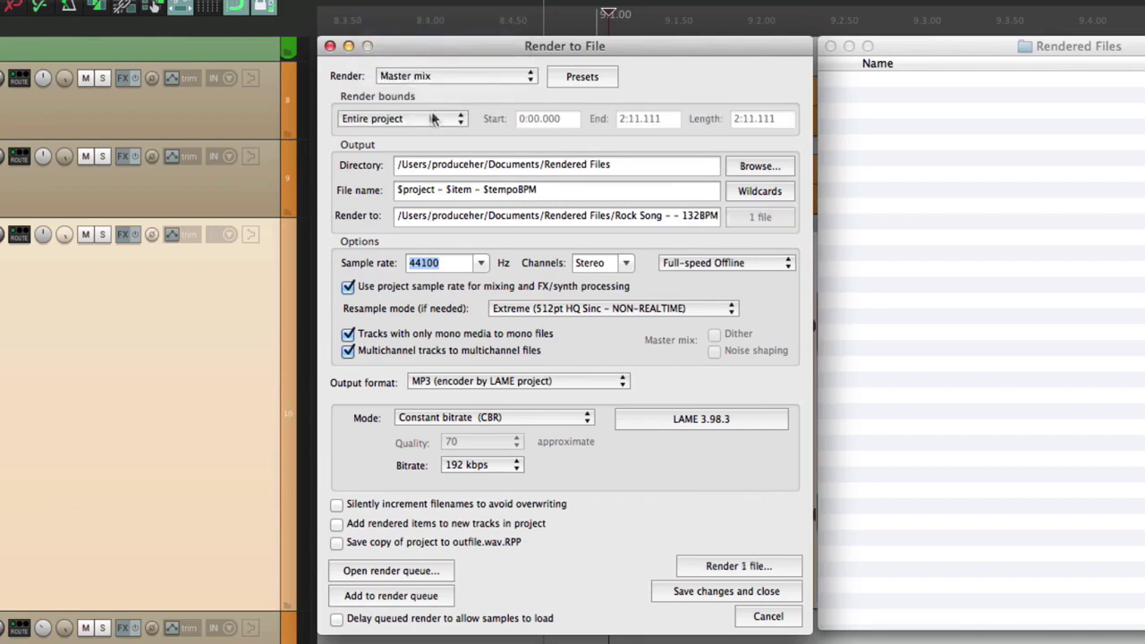
{"action": "left_click", "coordinate": [427, 118]}
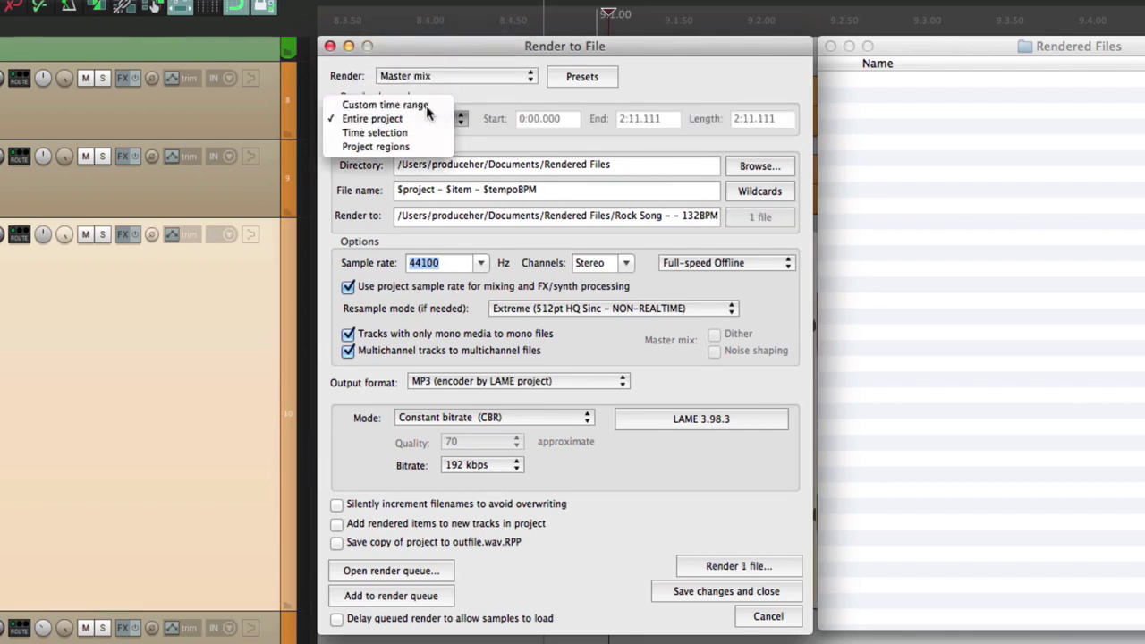
{"action": "left_click", "coordinate": [425, 104]}
Replace the output file name with the wildcards $item$end$startbeats.
{"action": "left_click", "coordinate": [556, 191]}
{"action": "triple_click", "coordinate": [556, 190]}
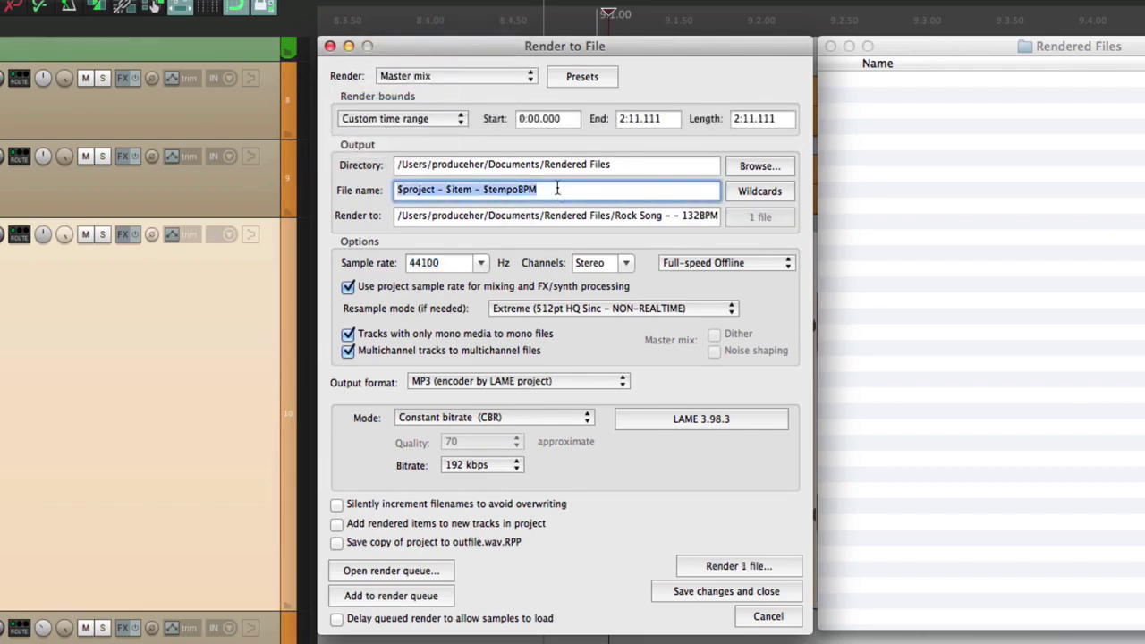
{"action": "key", "text": "BackSpace"}
{"action": "left_click", "coordinate": [745, 197]}
{"action": "left_click", "coordinate": [767, 170]}
{"action": "left_click", "coordinate": [770, 187]}
{"action": "left_click", "coordinate": [762, 311]}
{"action": "left_click", "coordinate": [760, 183]}
{"action": "left_click", "coordinate": [781, 330]}
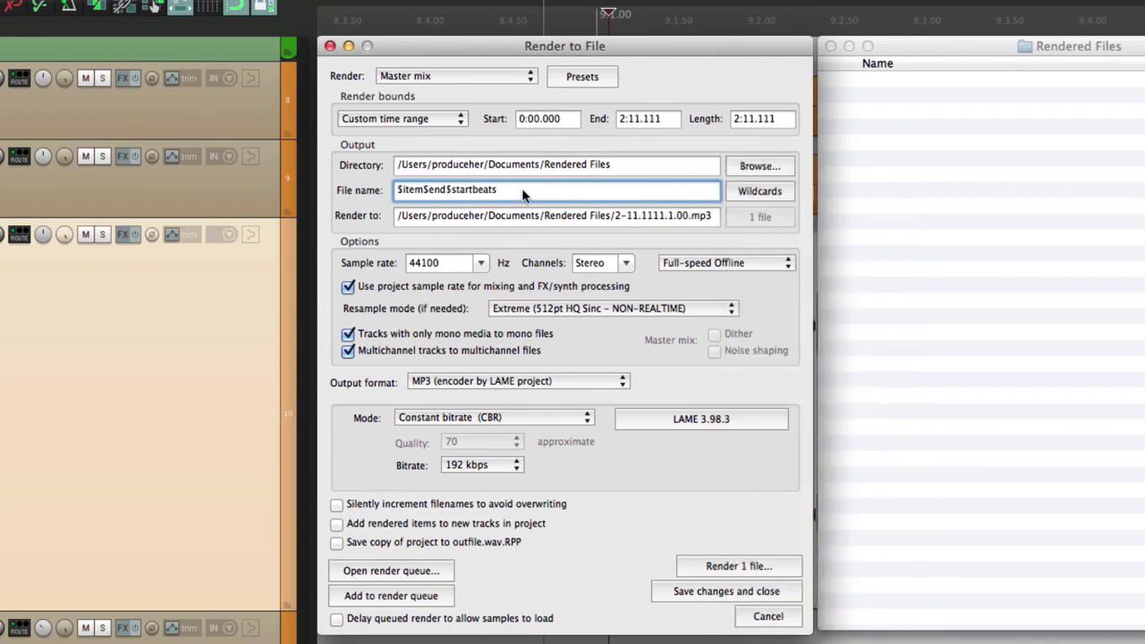
Save the render bounds and output settings as a preset named B & O.
{"action": "left_click", "coordinate": [589, 75]}
{"action": "mouse_move", "coordinate": [582, 119]}
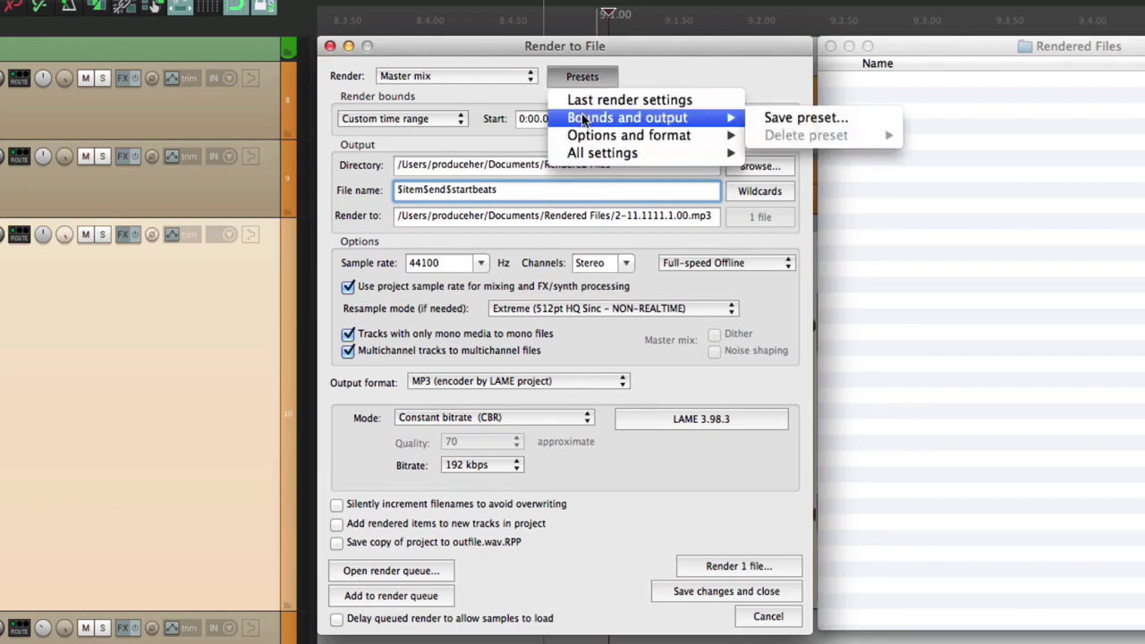
{"action": "left_click", "coordinate": [750, 123]}
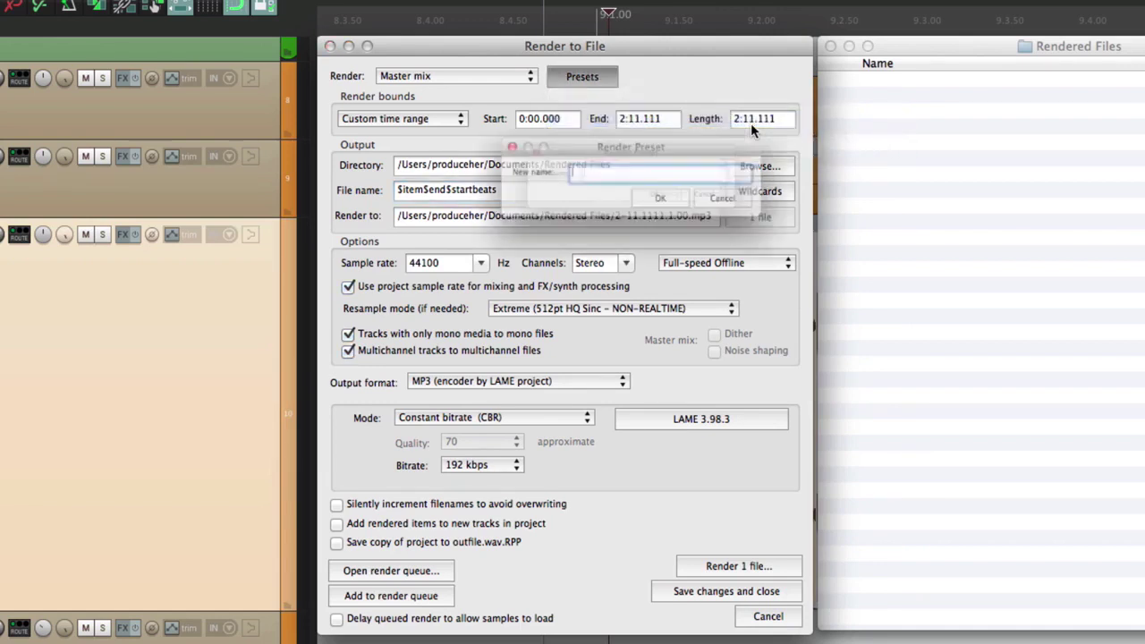
{"action": "type", "text": "B & O"}
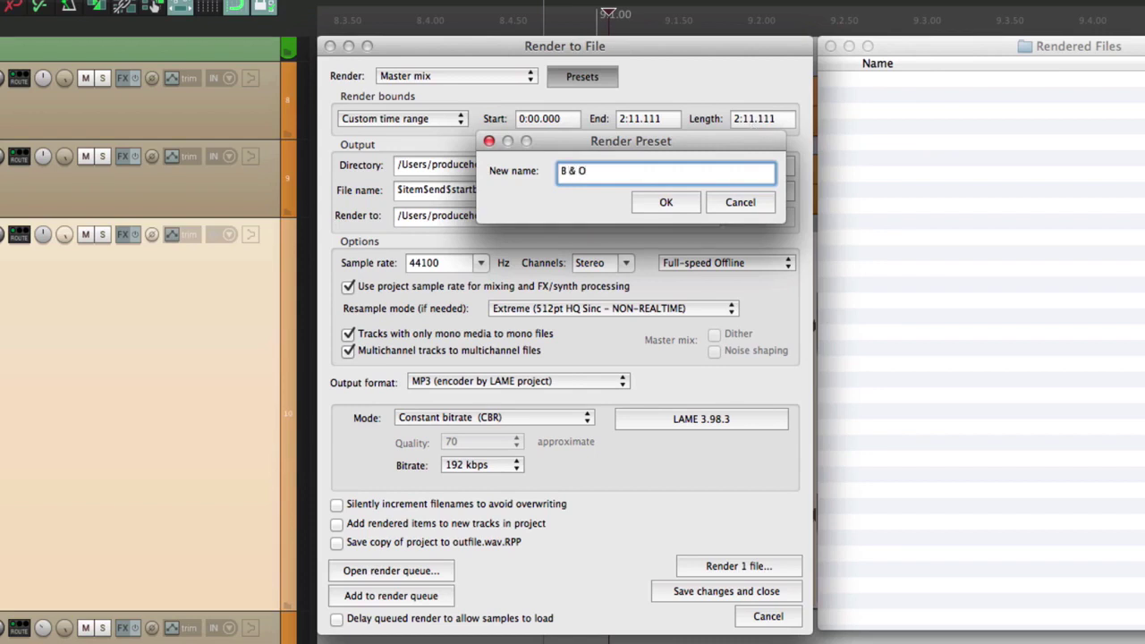
{"action": "key", "text": "Return"}
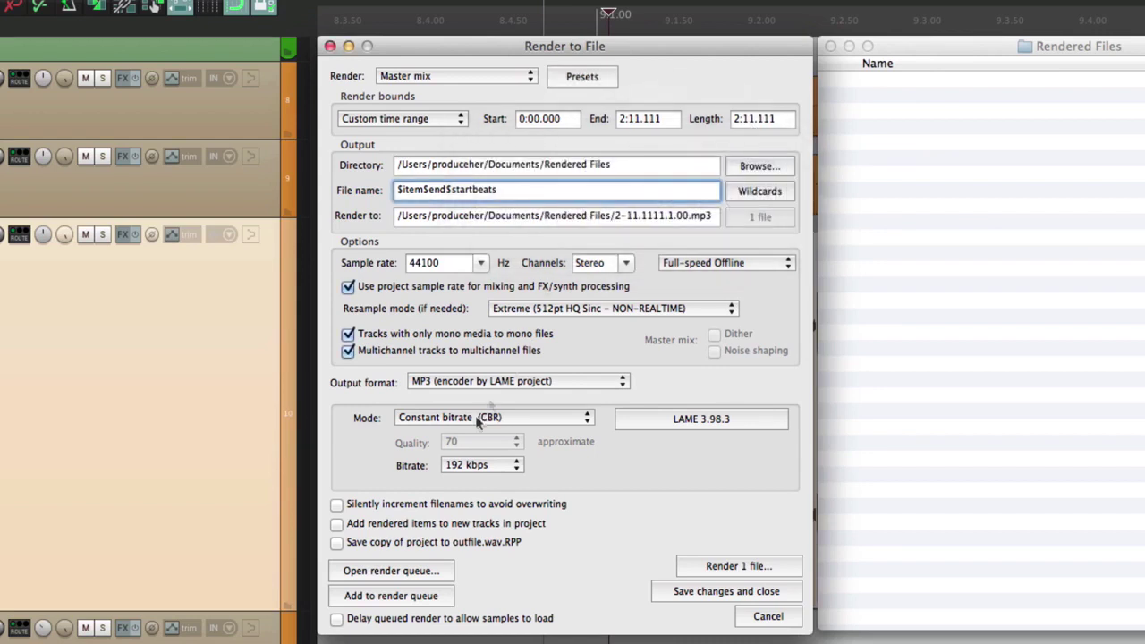
Set the output format to WAV and the sample rate to 192000 Hz.
{"action": "left_click", "coordinate": [453, 382]}
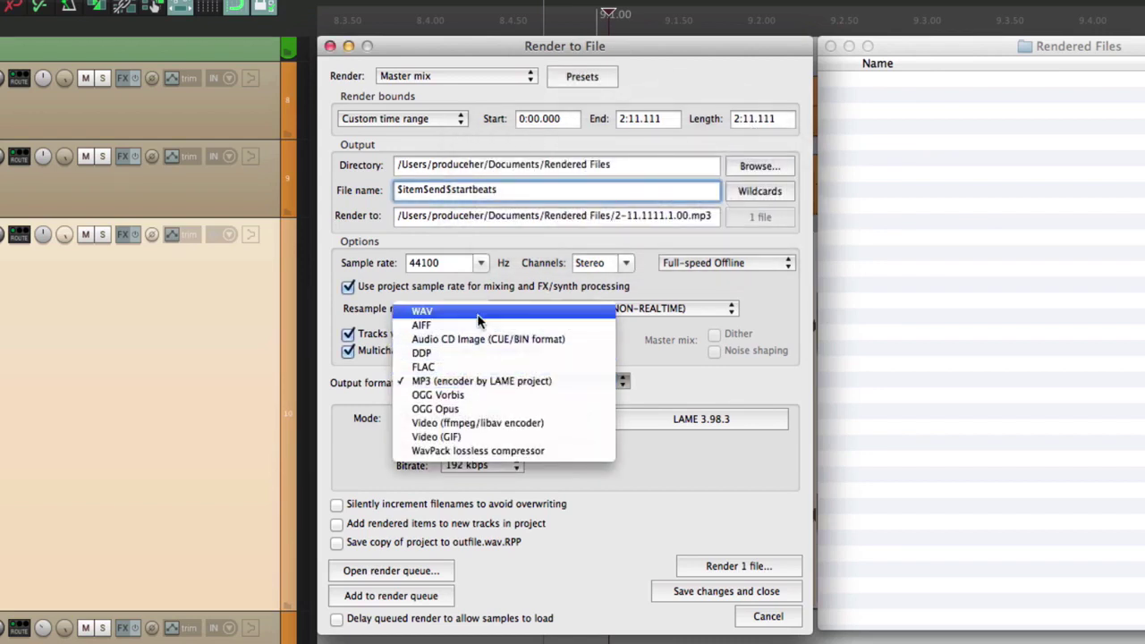
{"action": "left_click", "coordinate": [478, 315]}
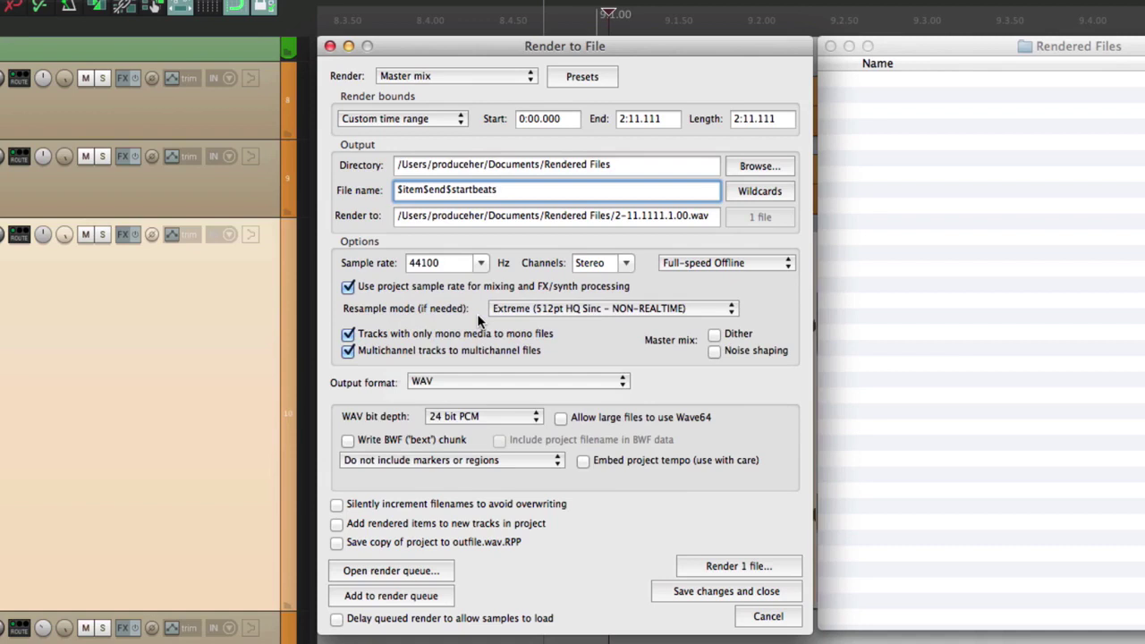
{"action": "left_click", "coordinate": [475, 265]}
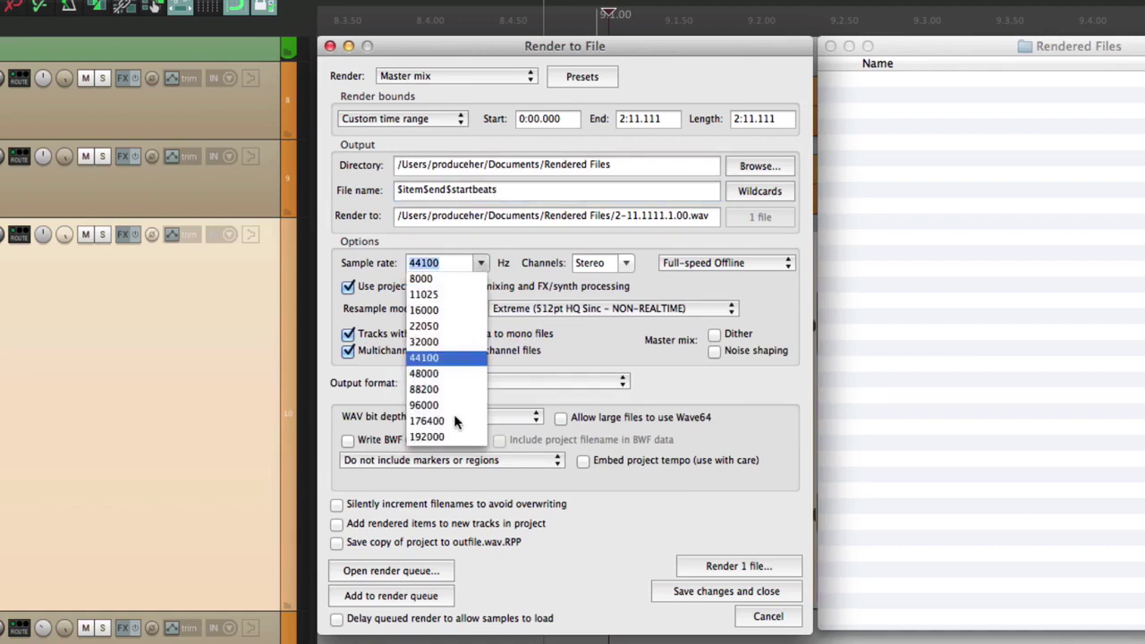
{"action": "left_click", "coordinate": [429, 436]}
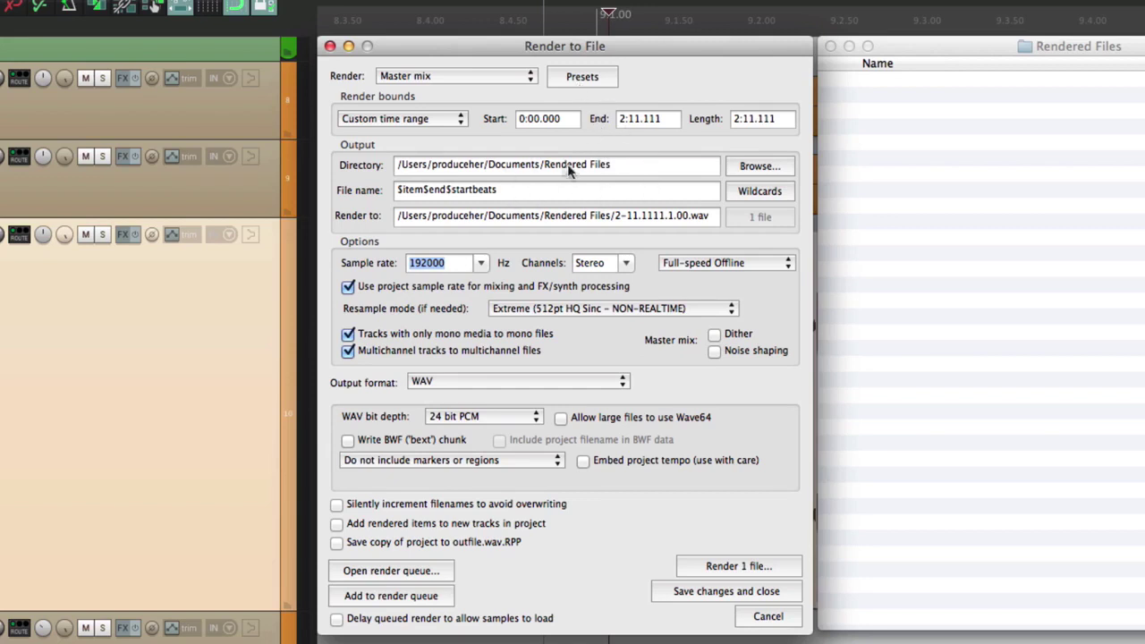
Set the render bounds to Entire project and the render source to Stems (selected tracks).
{"action": "left_click", "coordinate": [419, 125]}
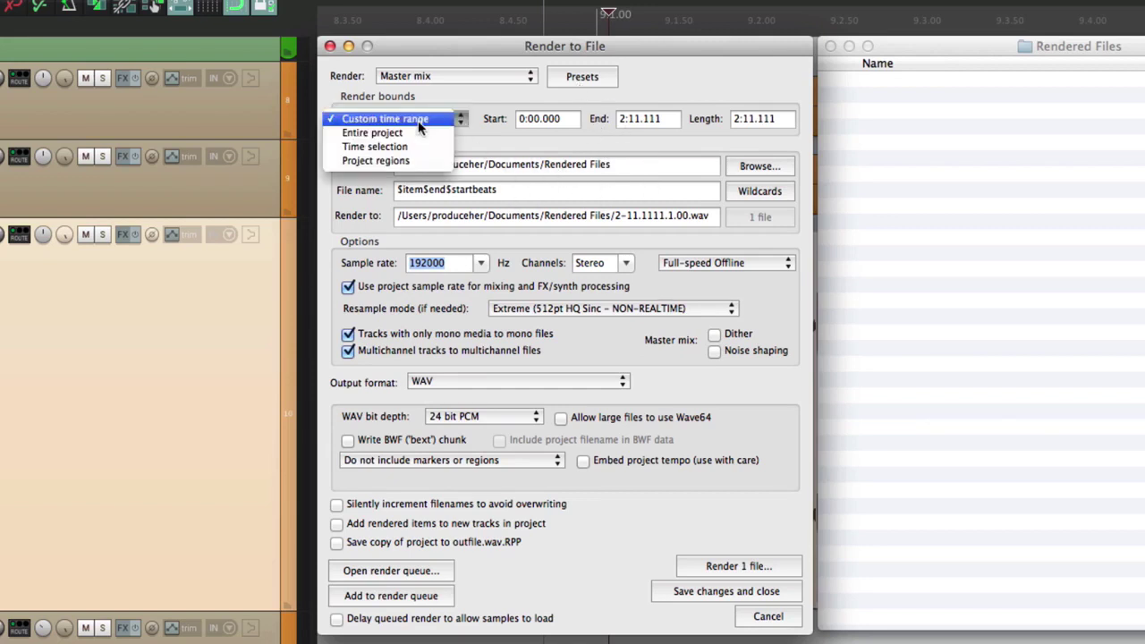
{"action": "left_click", "coordinate": [429, 135]}
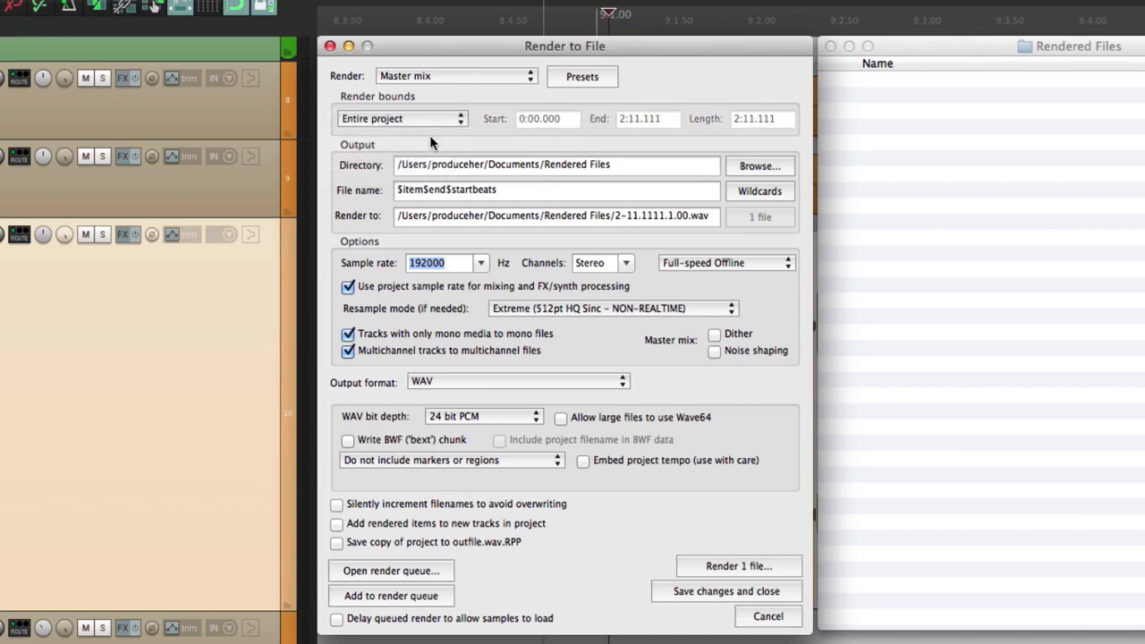
{"action": "left_click", "coordinate": [470, 76]}
{"action": "left_click", "coordinate": [478, 90]}
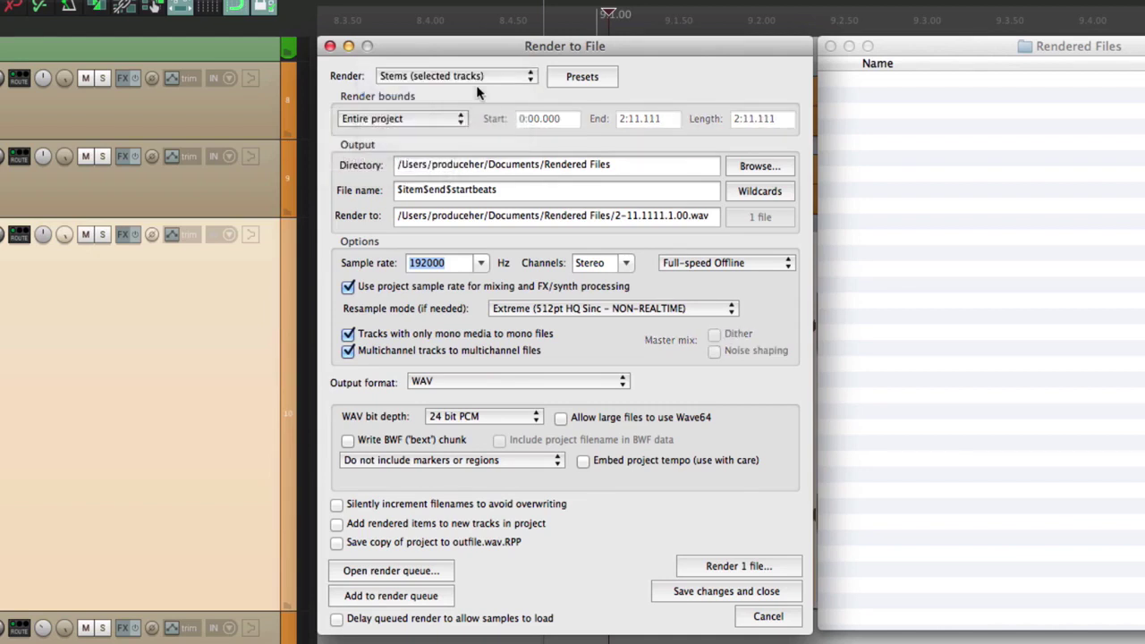
Recall the saved bounds and output render preset B & O.
{"action": "left_click", "coordinate": [577, 78]}
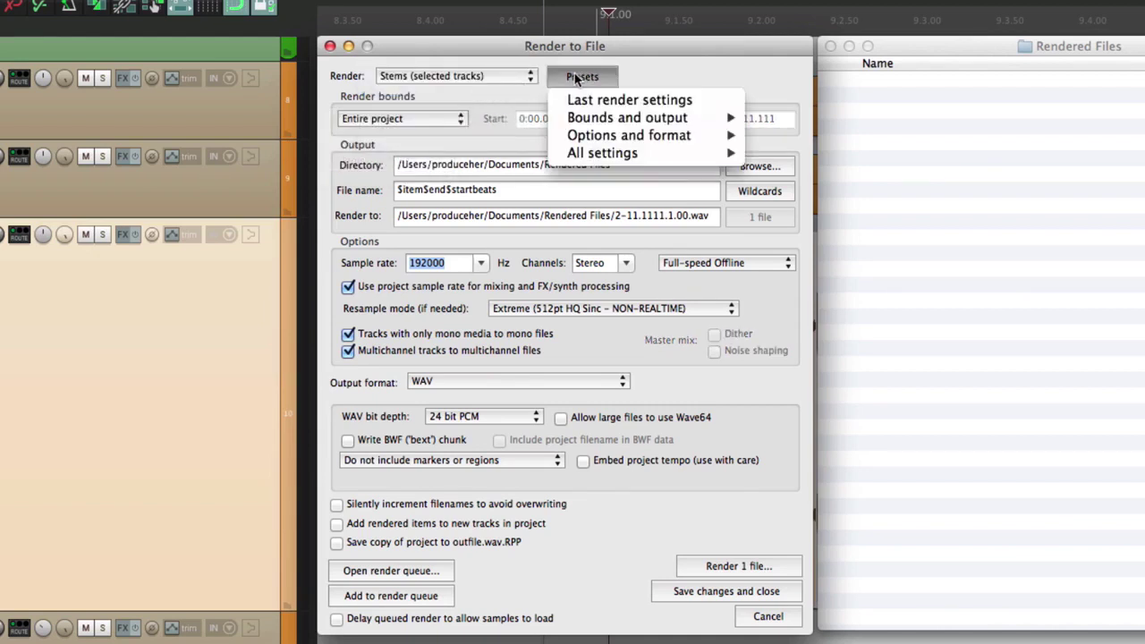
{"action": "mouse_move", "coordinate": [707, 117]}
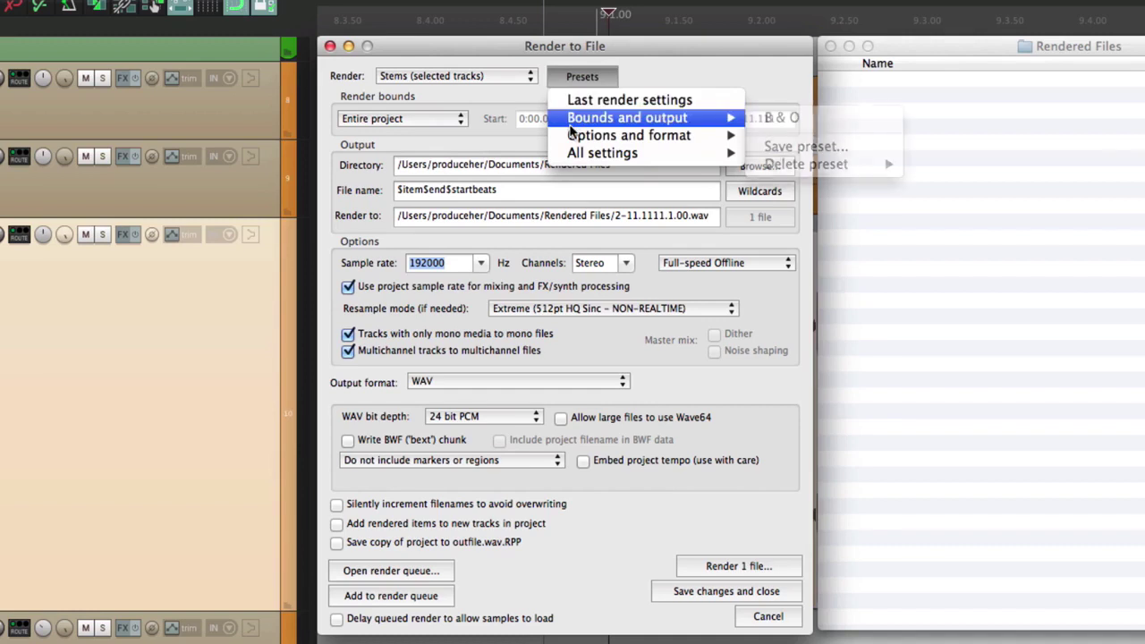
{"action": "left_click", "coordinate": [816, 119]}
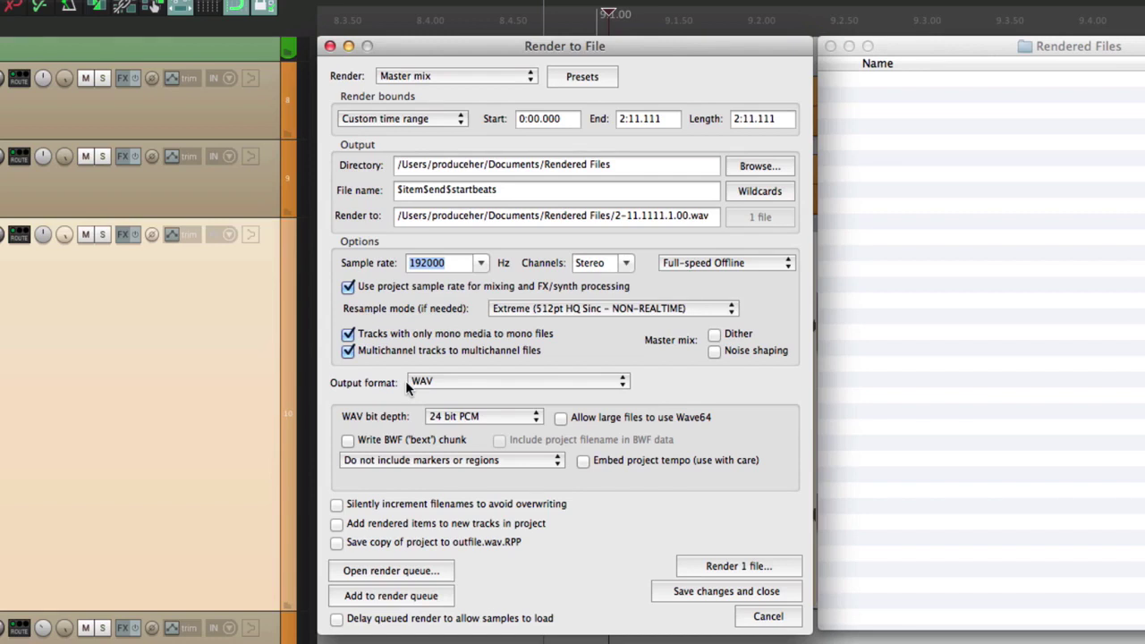
Set the output format to MP3 at a bitrate of 8 kbps and the sample rate to 8000 Hz.
{"action": "left_click", "coordinate": [492, 382]}
{"action": "left_click", "coordinate": [489, 452]}
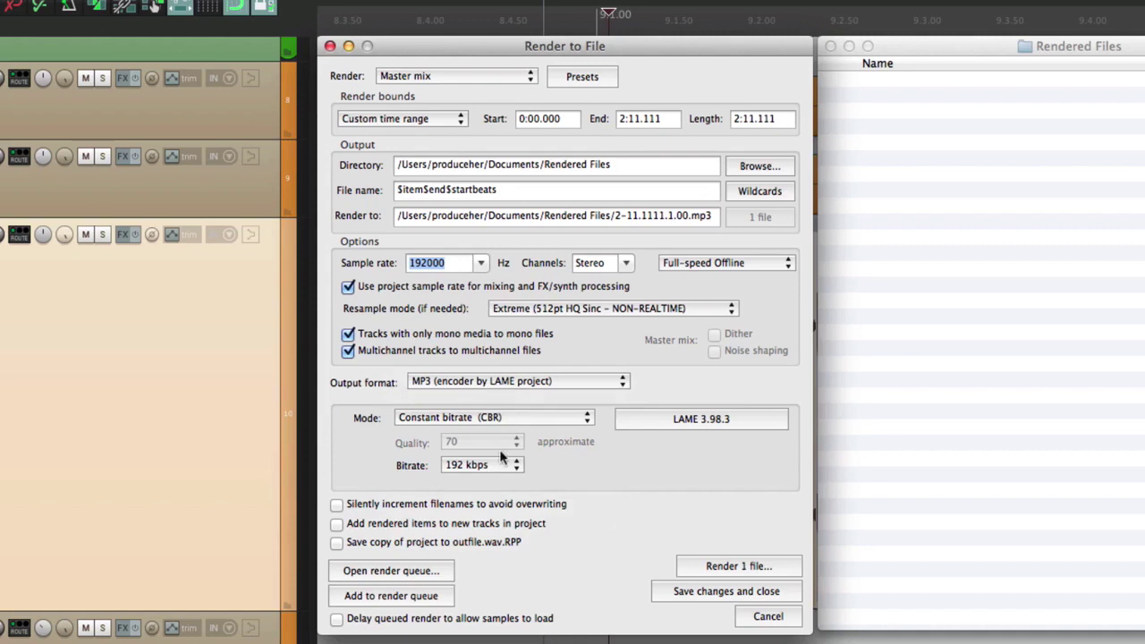
{"action": "left_click", "coordinate": [499, 464]}
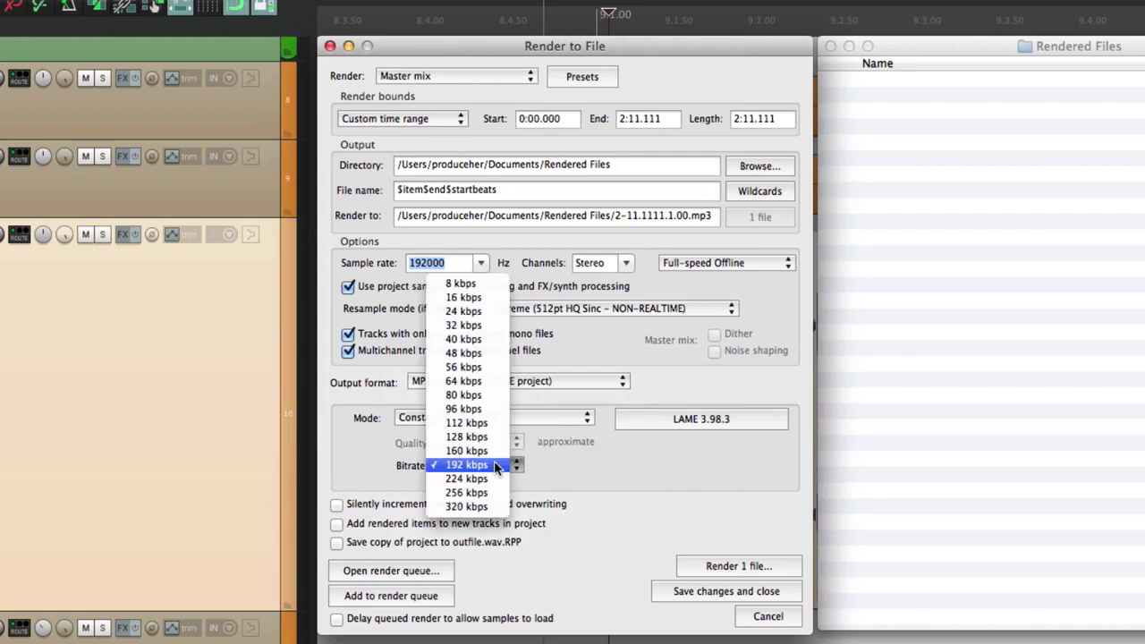
{"action": "left_click", "coordinate": [499, 284]}
{"action": "left_click", "coordinate": [483, 269]}
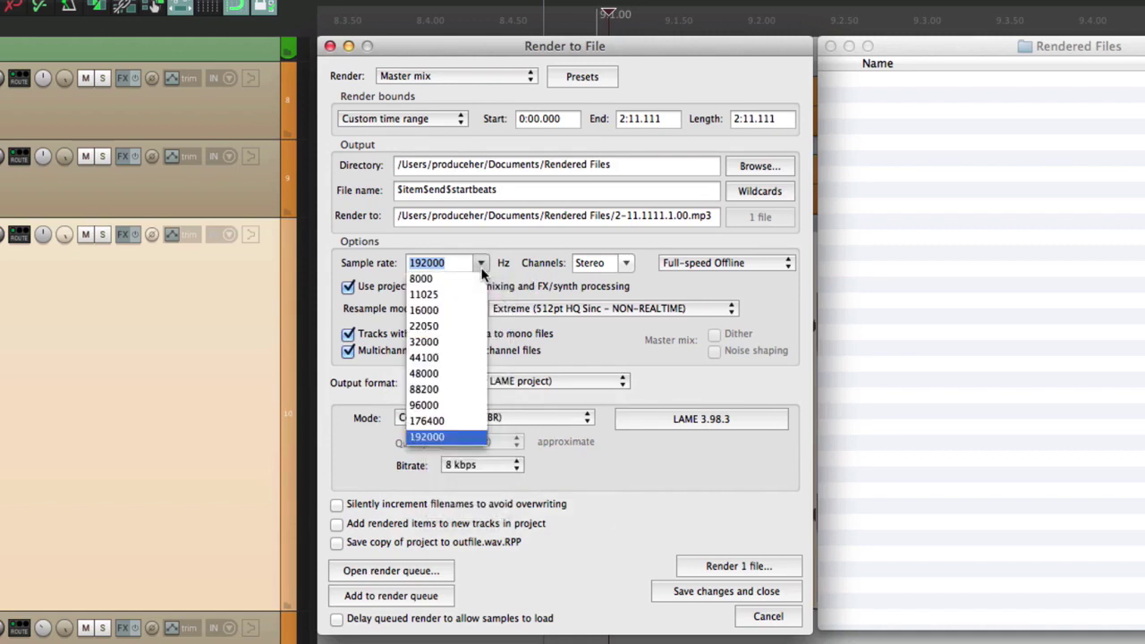
{"action": "left_click", "coordinate": [463, 281]}
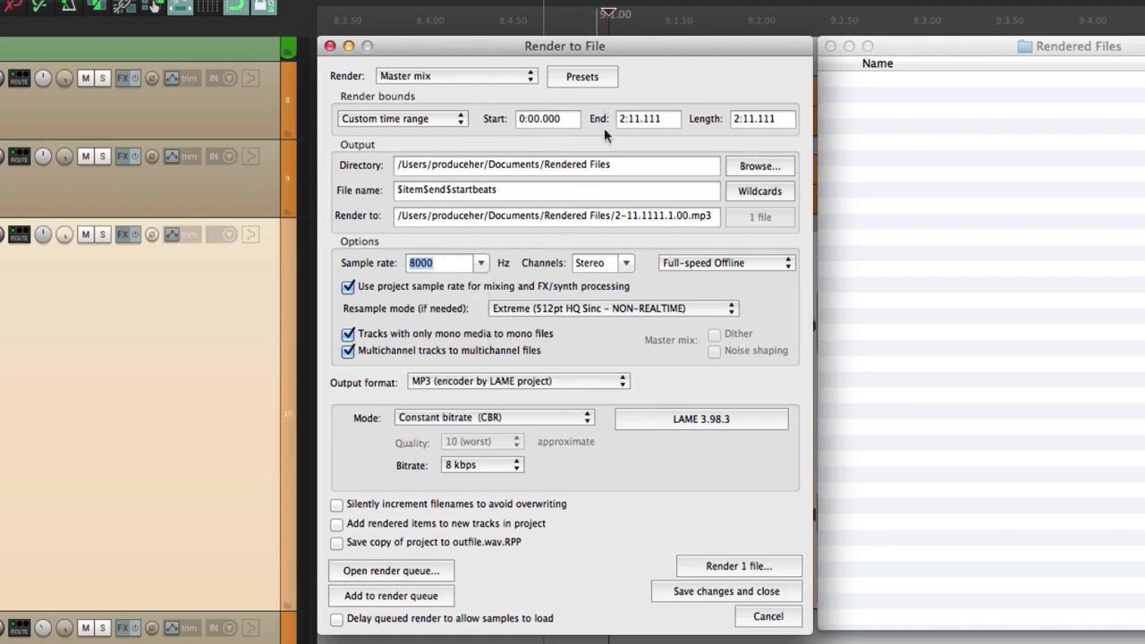
Save the render options and format settings as a preset named O & F.
{"action": "left_click", "coordinate": [584, 75]}
{"action": "mouse_move", "coordinate": [565, 137]}
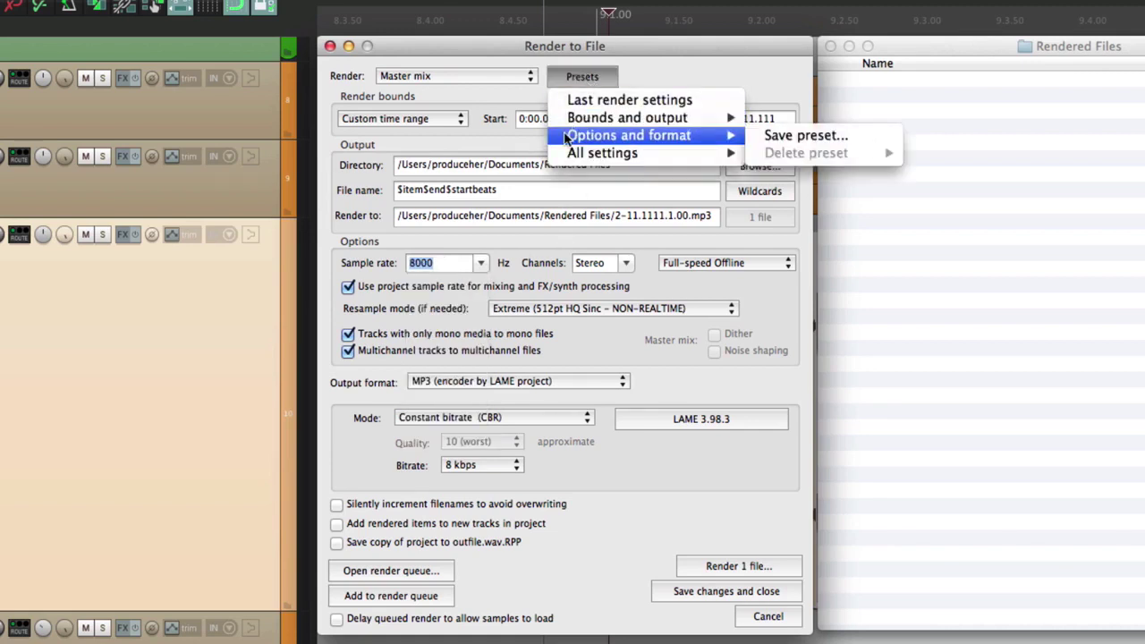
{"action": "left_click", "coordinate": [805, 135]}
{"action": "type", "text": "O & F"}
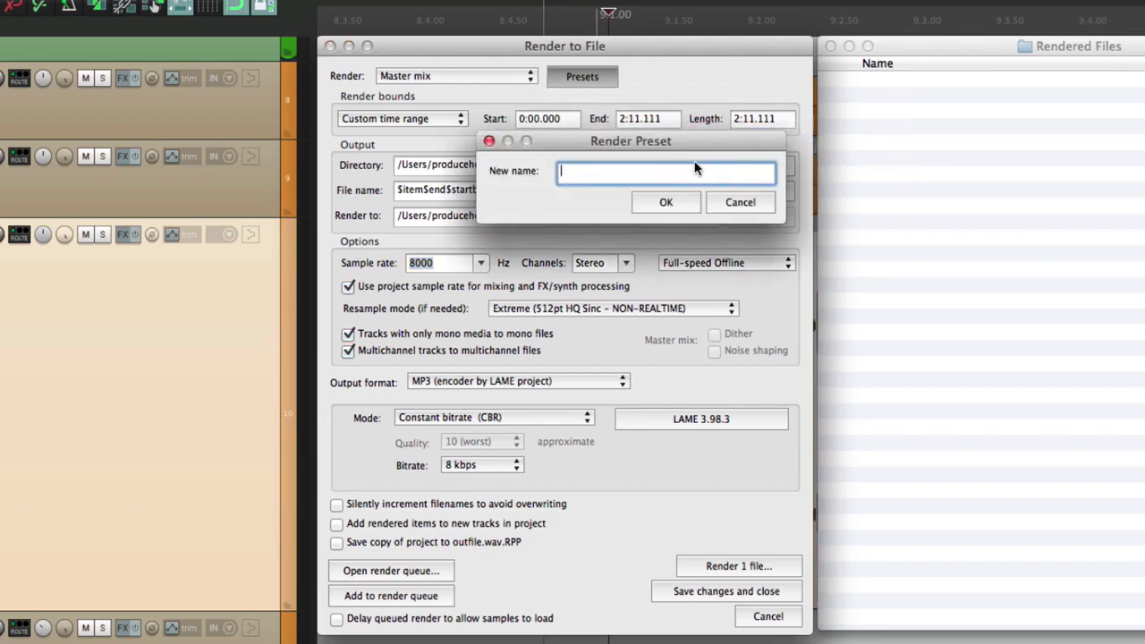
{"action": "key", "text": "Return"}
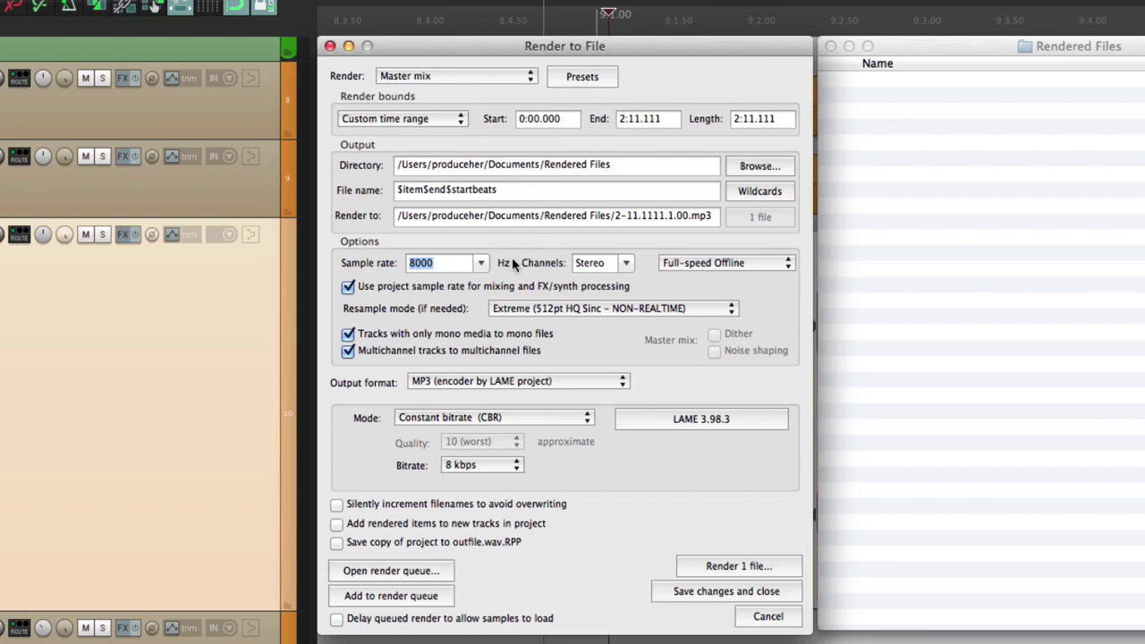
Set the render source to Stems (selected tracks) and the output format to WAV.
{"action": "left_click", "coordinate": [471, 75]}
{"action": "left_click", "coordinate": [467, 84]}
{"action": "left_click", "coordinate": [467, 379]}
{"action": "left_click", "coordinate": [483, 309]}
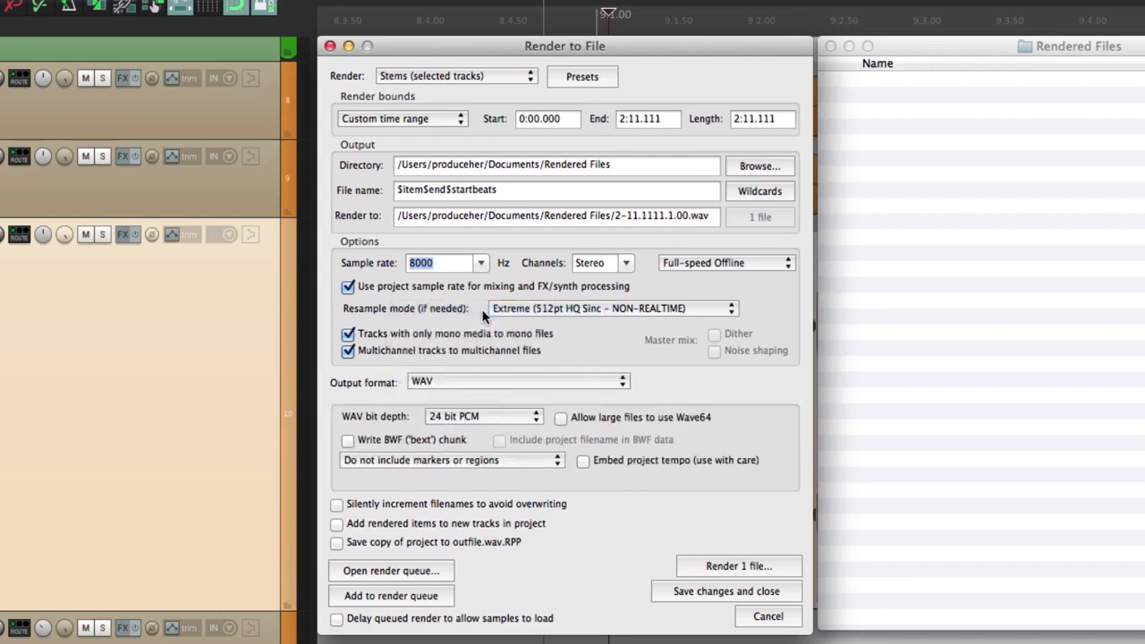
Recall the saved options and format render preset O & F.
{"action": "left_click", "coordinate": [593, 78]}
{"action": "mouse_move", "coordinate": [578, 142]}
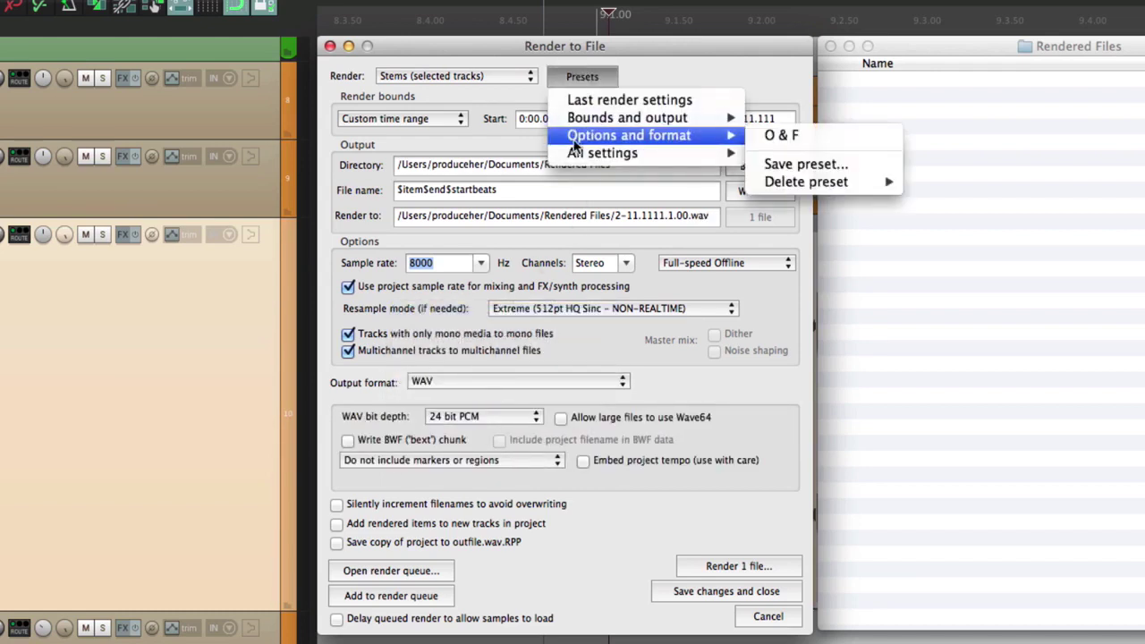
{"action": "left_click", "coordinate": [828, 143]}
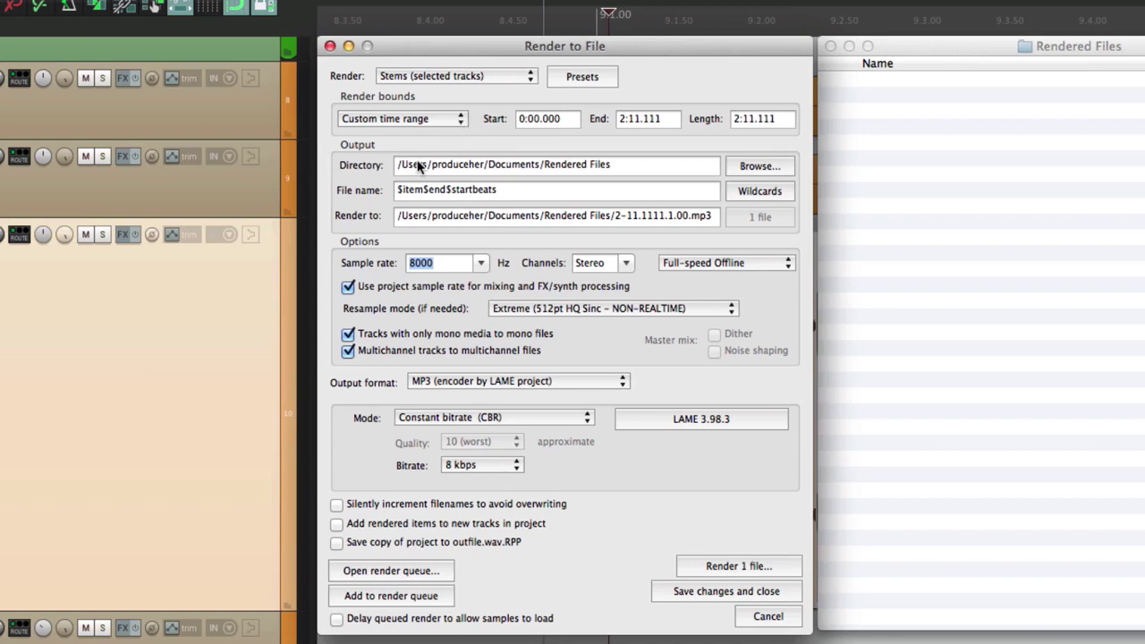
{"action": "left_click", "coordinate": [581, 77]}
{"action": "mouse_move", "coordinate": [566, 153]}
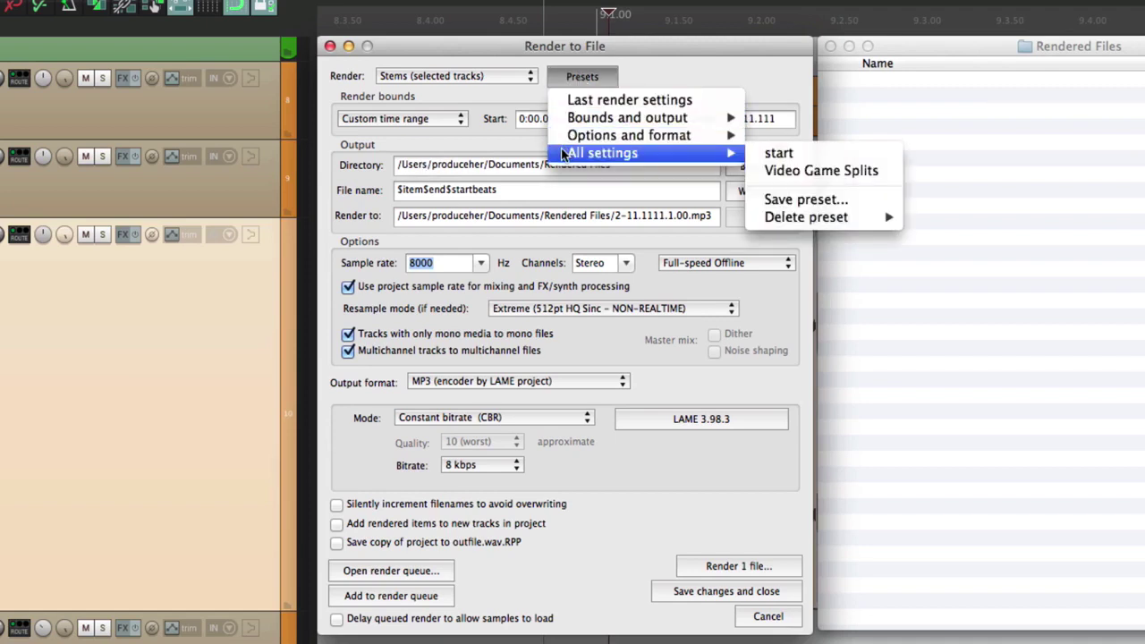
{"action": "left_click", "coordinate": [659, 61]}
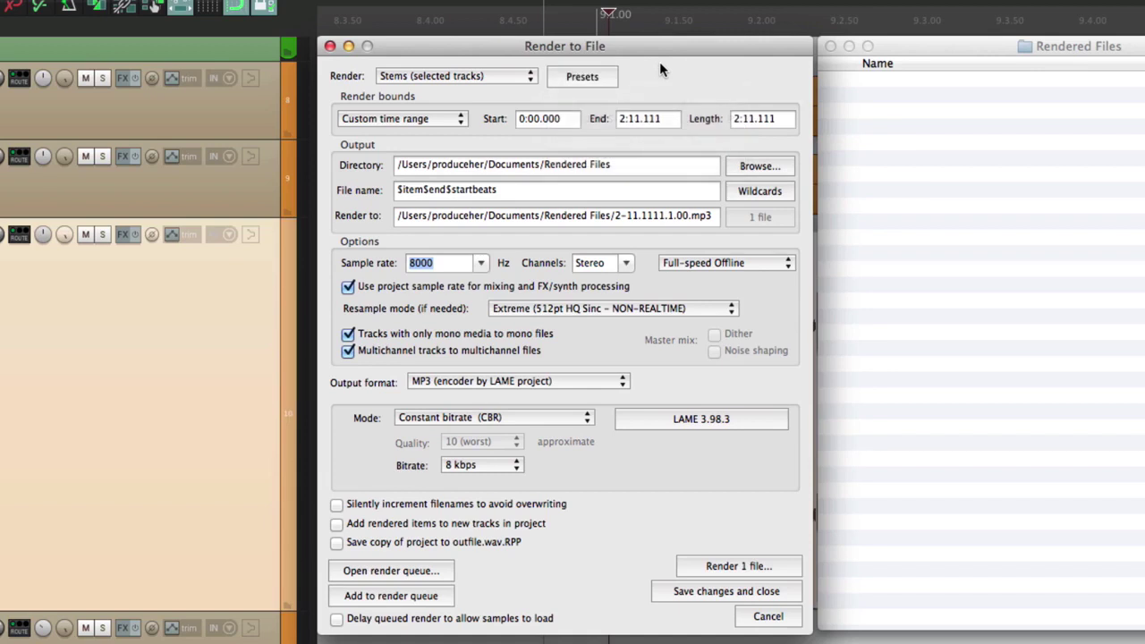